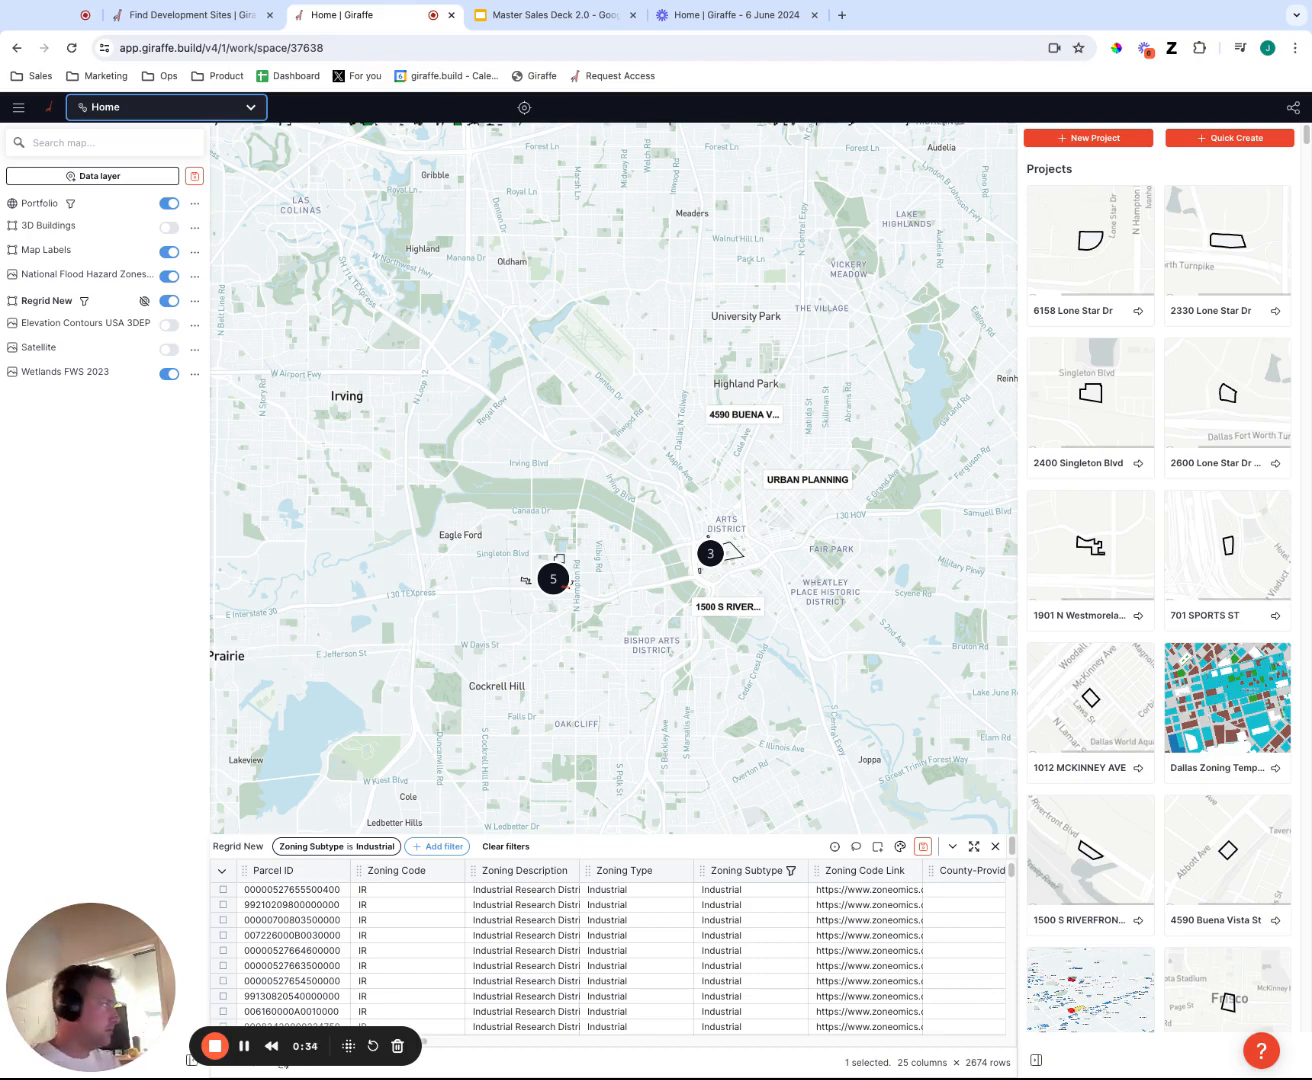
Examine how the portfolio projects are spread across the United States on the map.
drag(769, 650, 727, 629)
scroll(727, 629, down, 1)
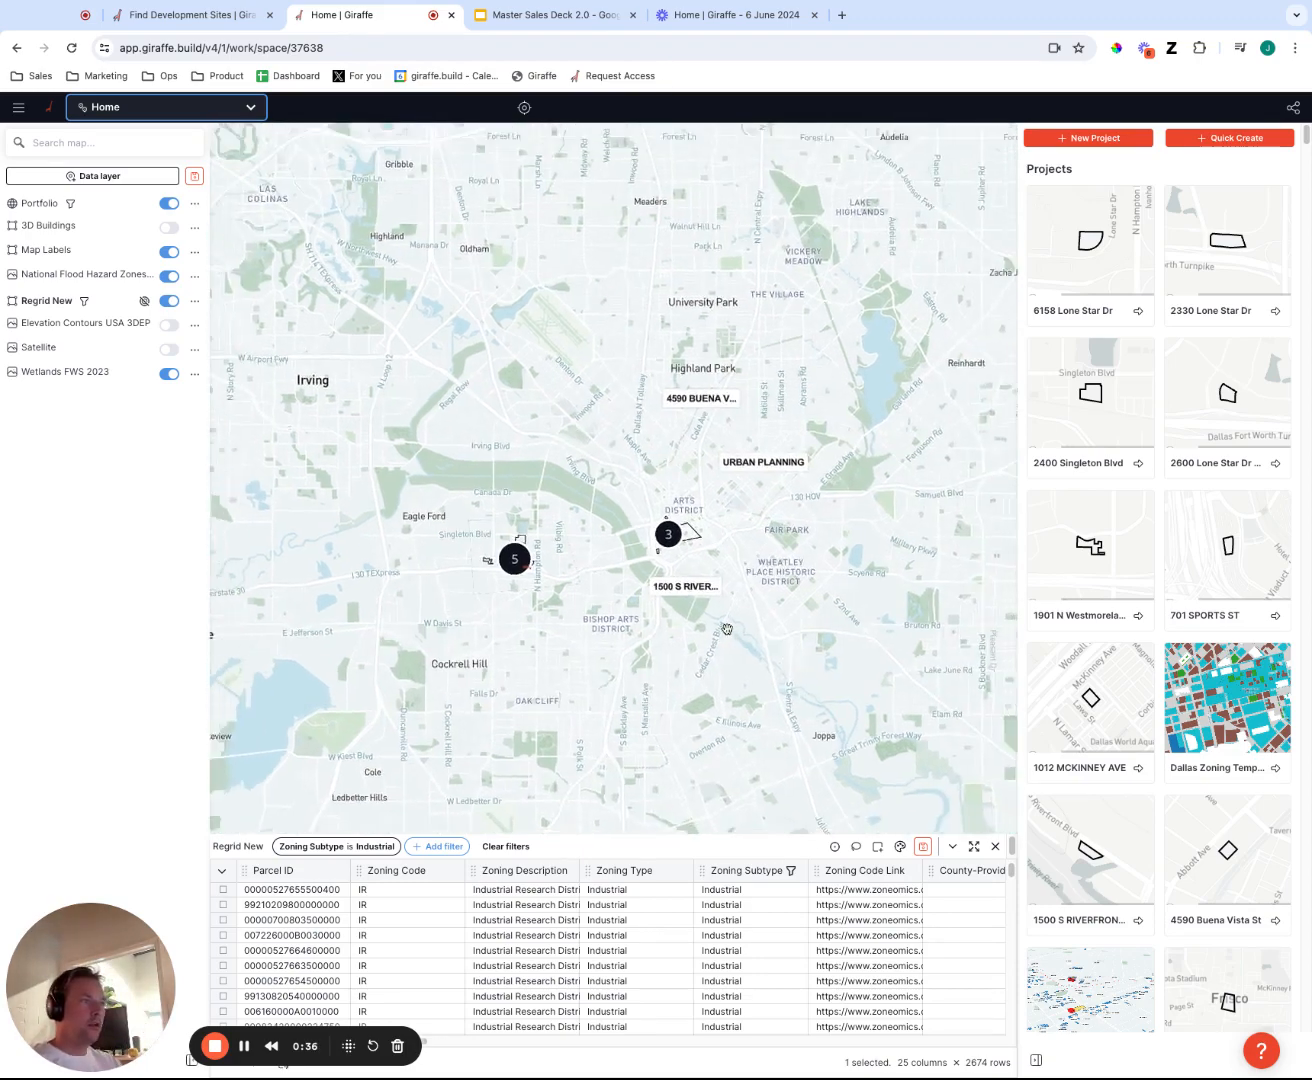
scroll(727, 630, down, 10)
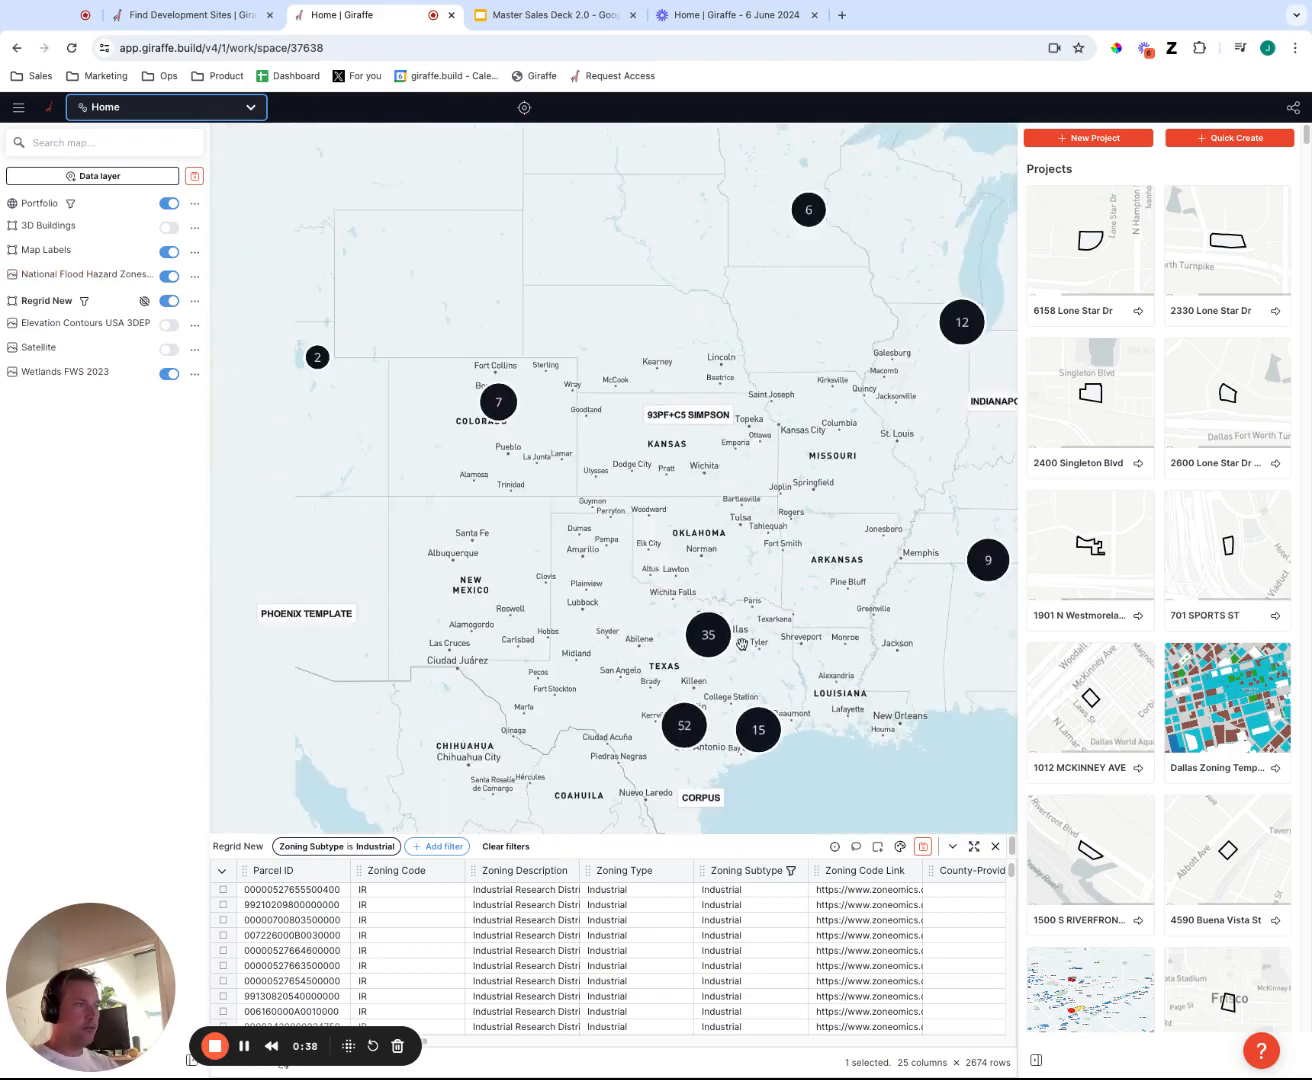
scroll(742, 643, down, 5)
drag(690, 766, 559, 719)
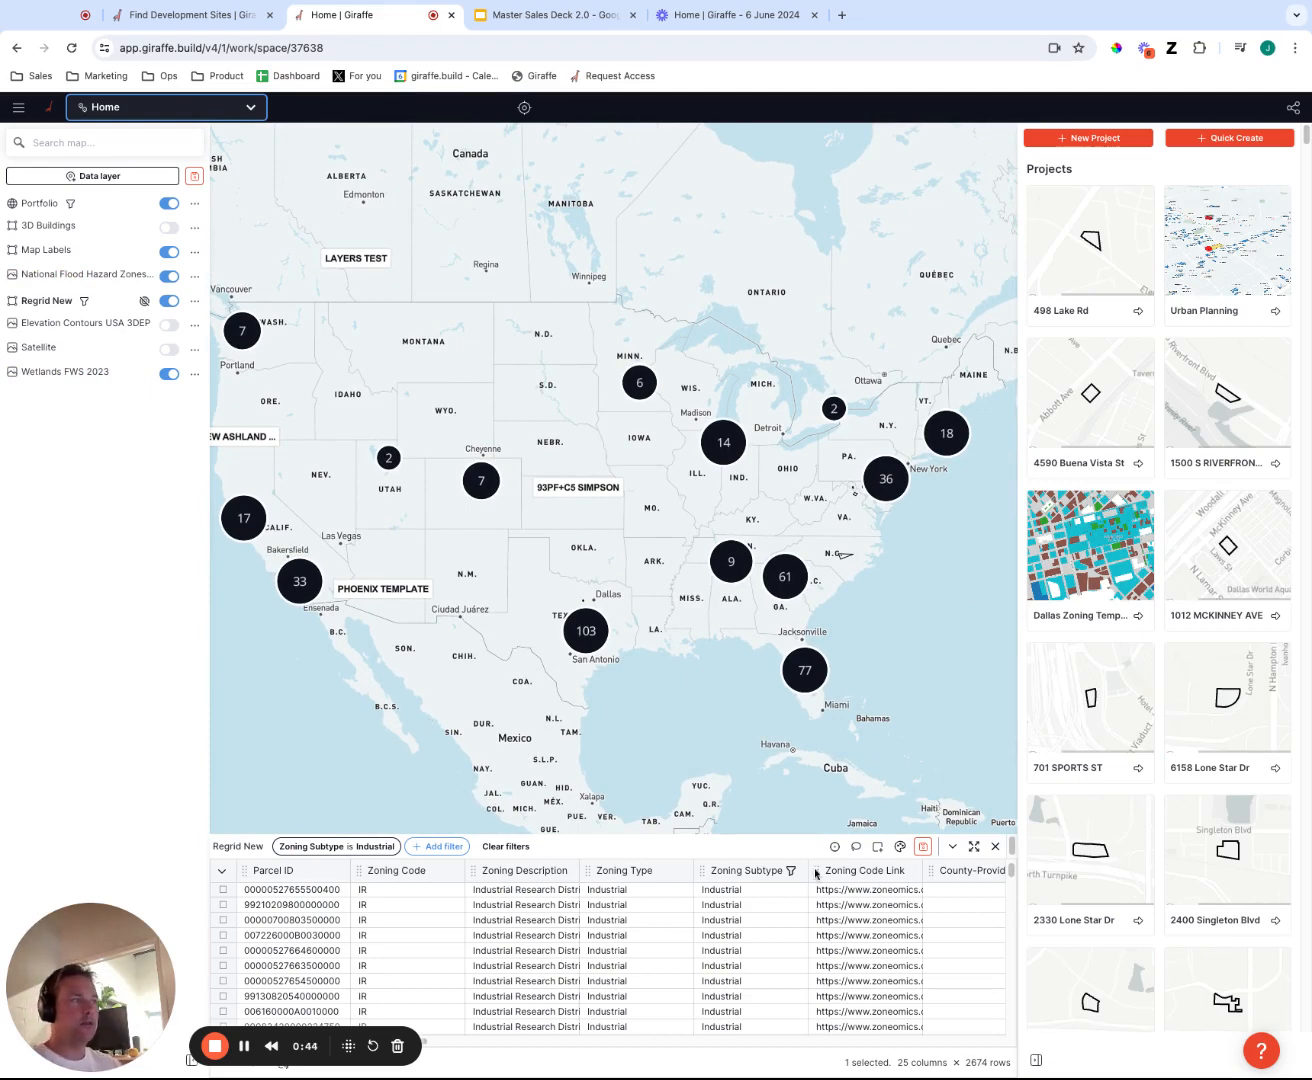
drag(589, 738, 689, 742)
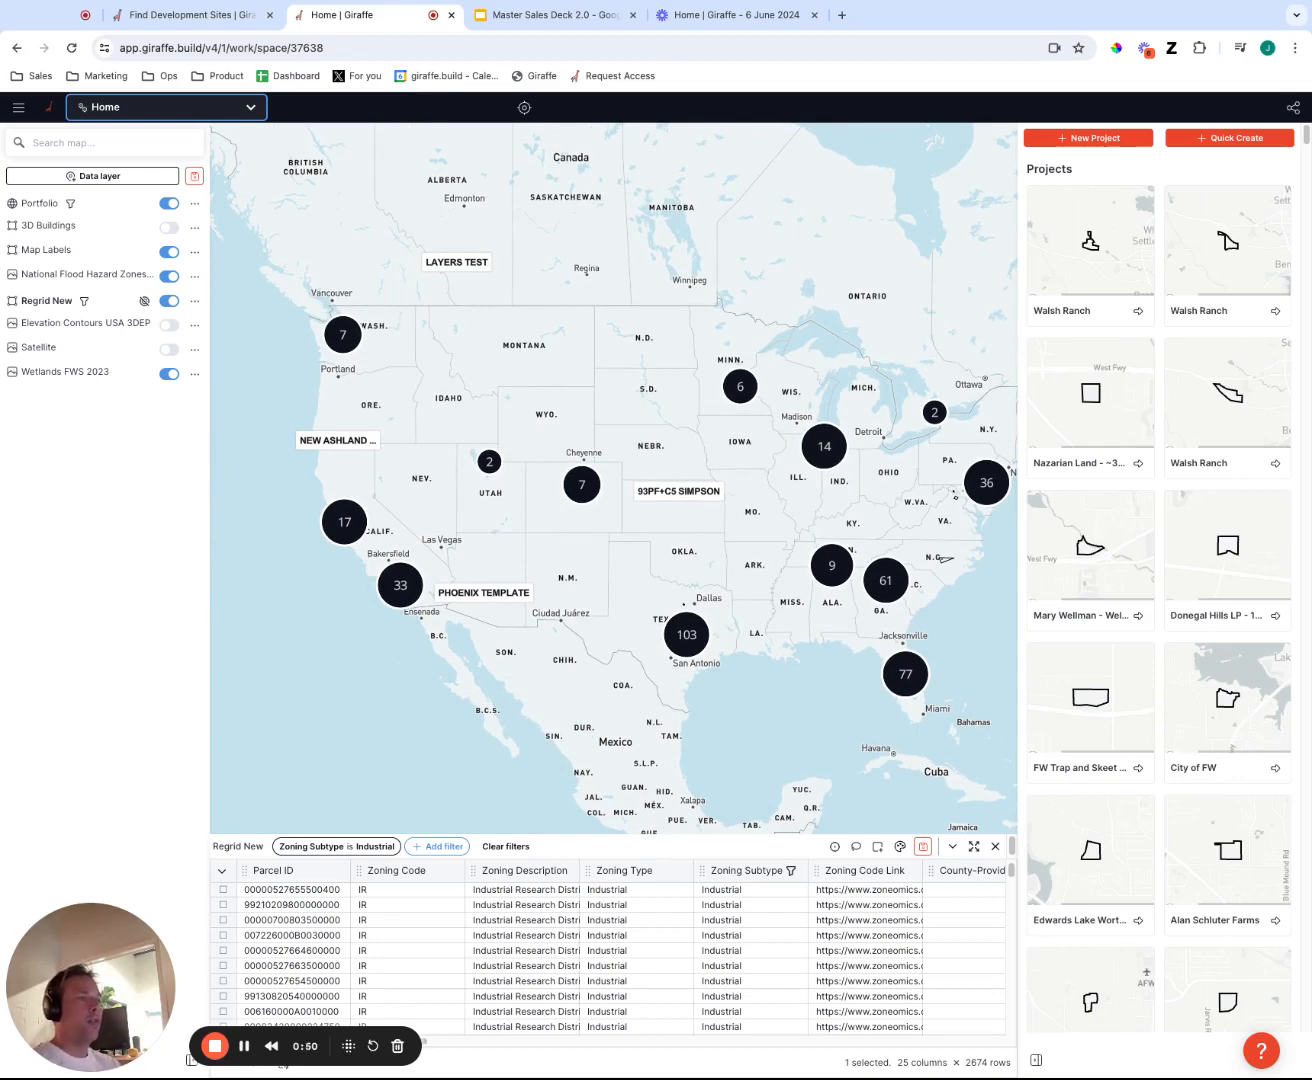
Examine the industrial parcels and surrounding flood zones and wetlands near the Dallas projects along the Tom Landry Fwy.
scroll(673, 645, down, 5)
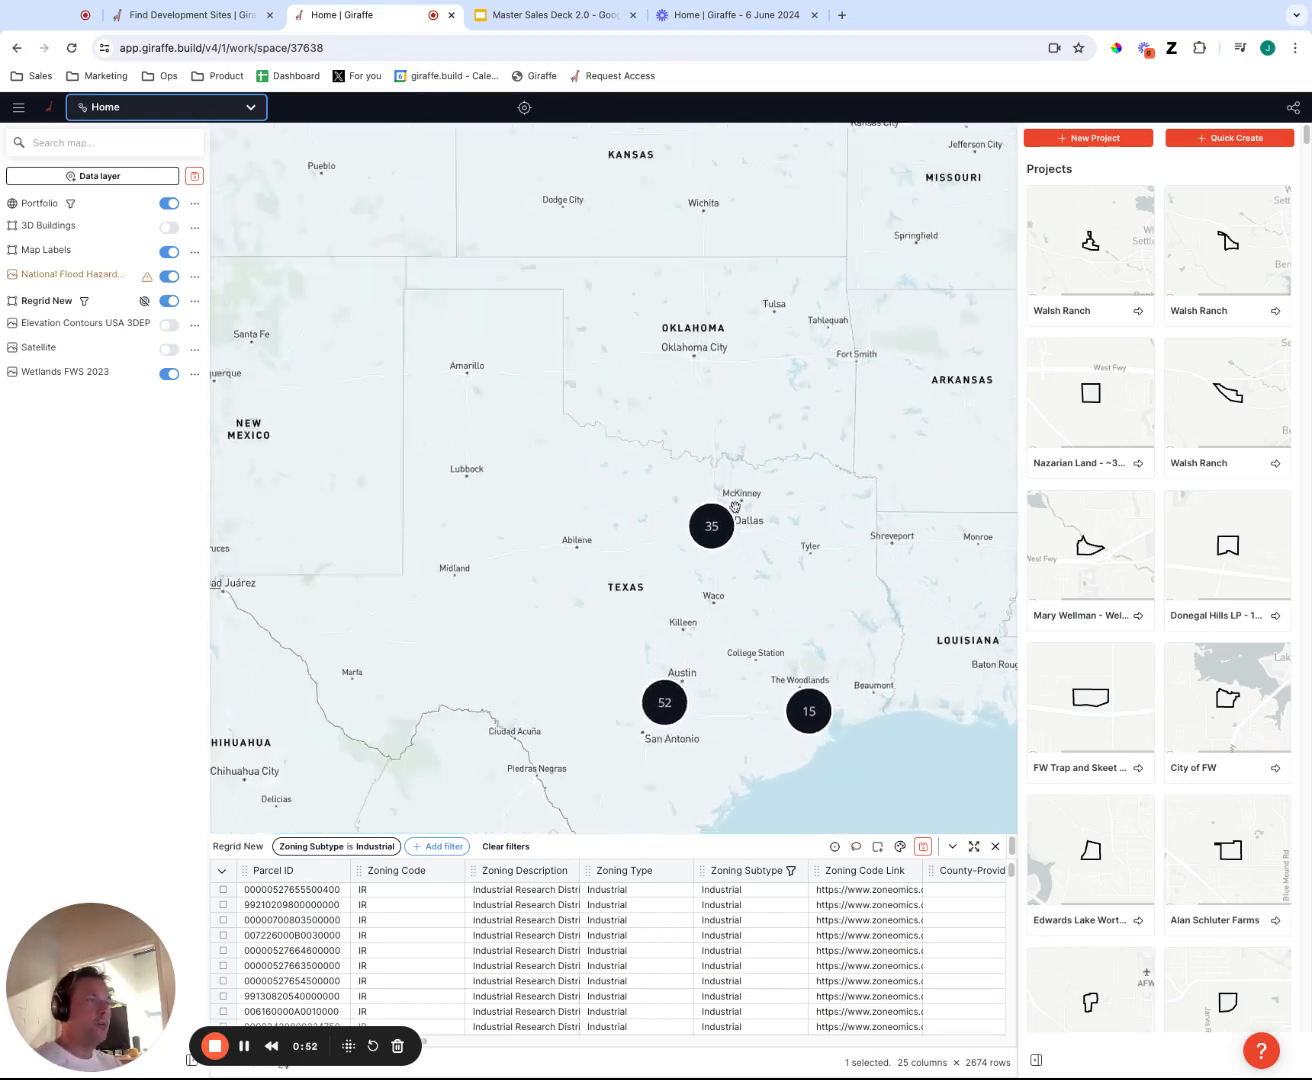
scroll(734, 506, up, 5)
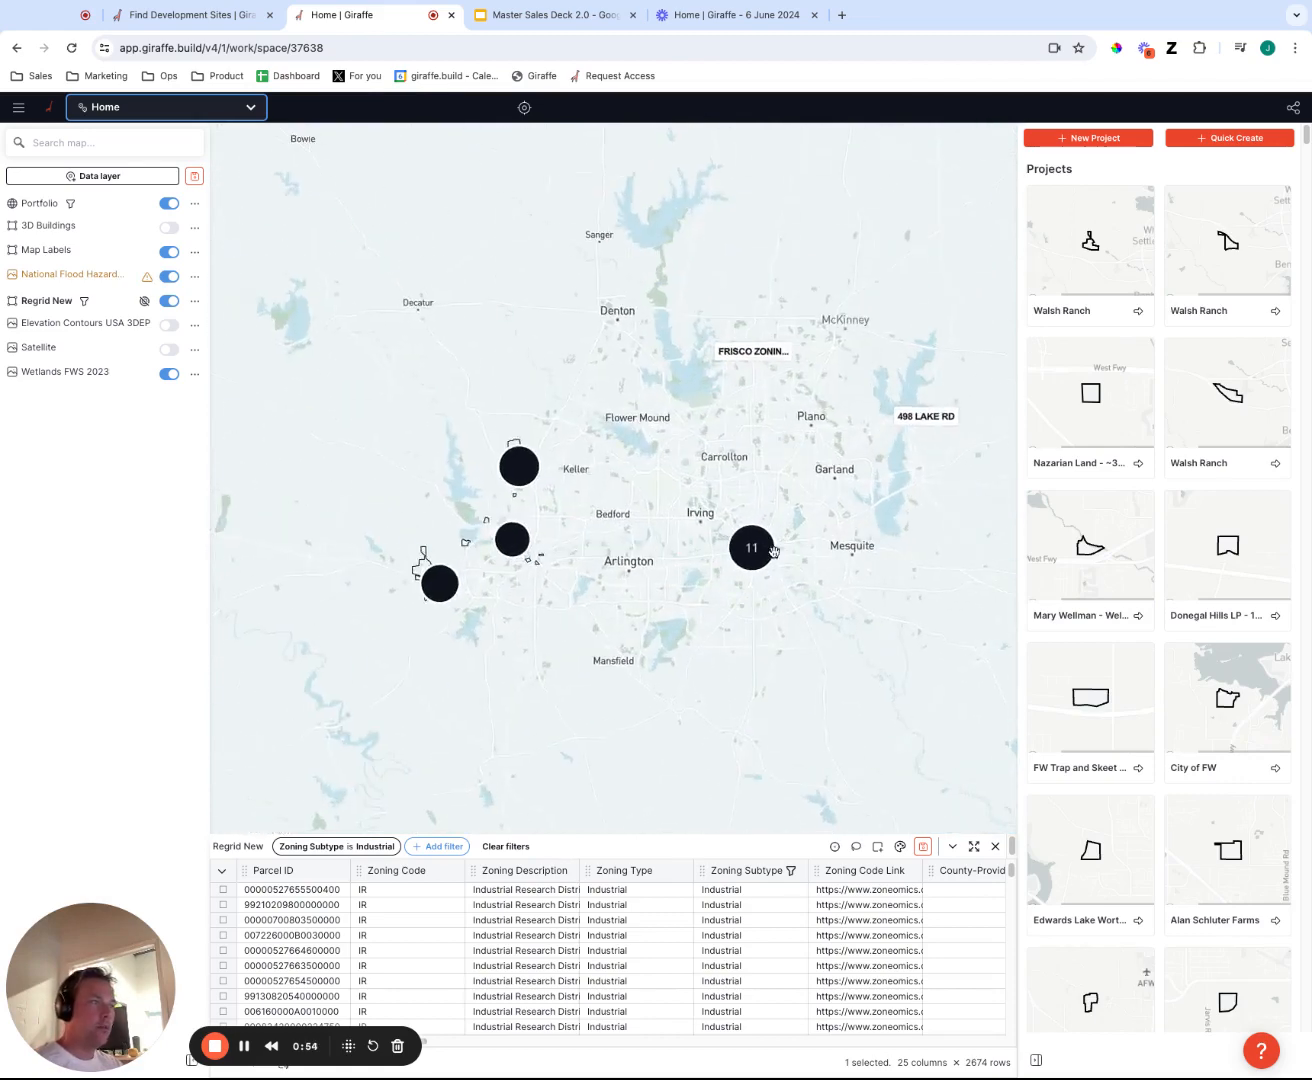
scroll(773, 551, up, 5)
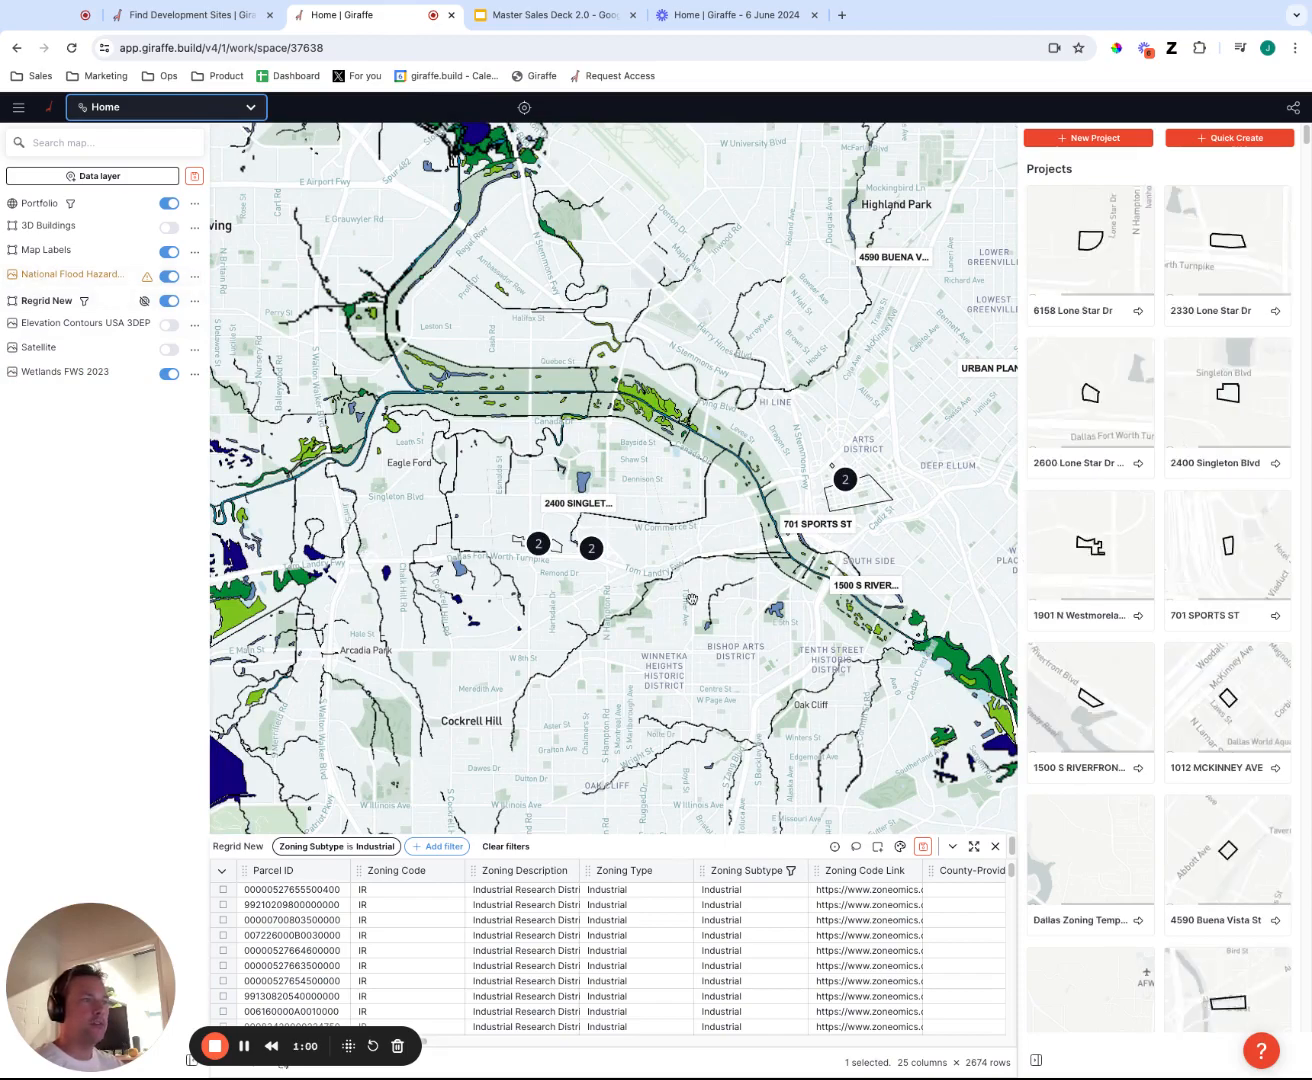
drag(388, 477, 545, 540)
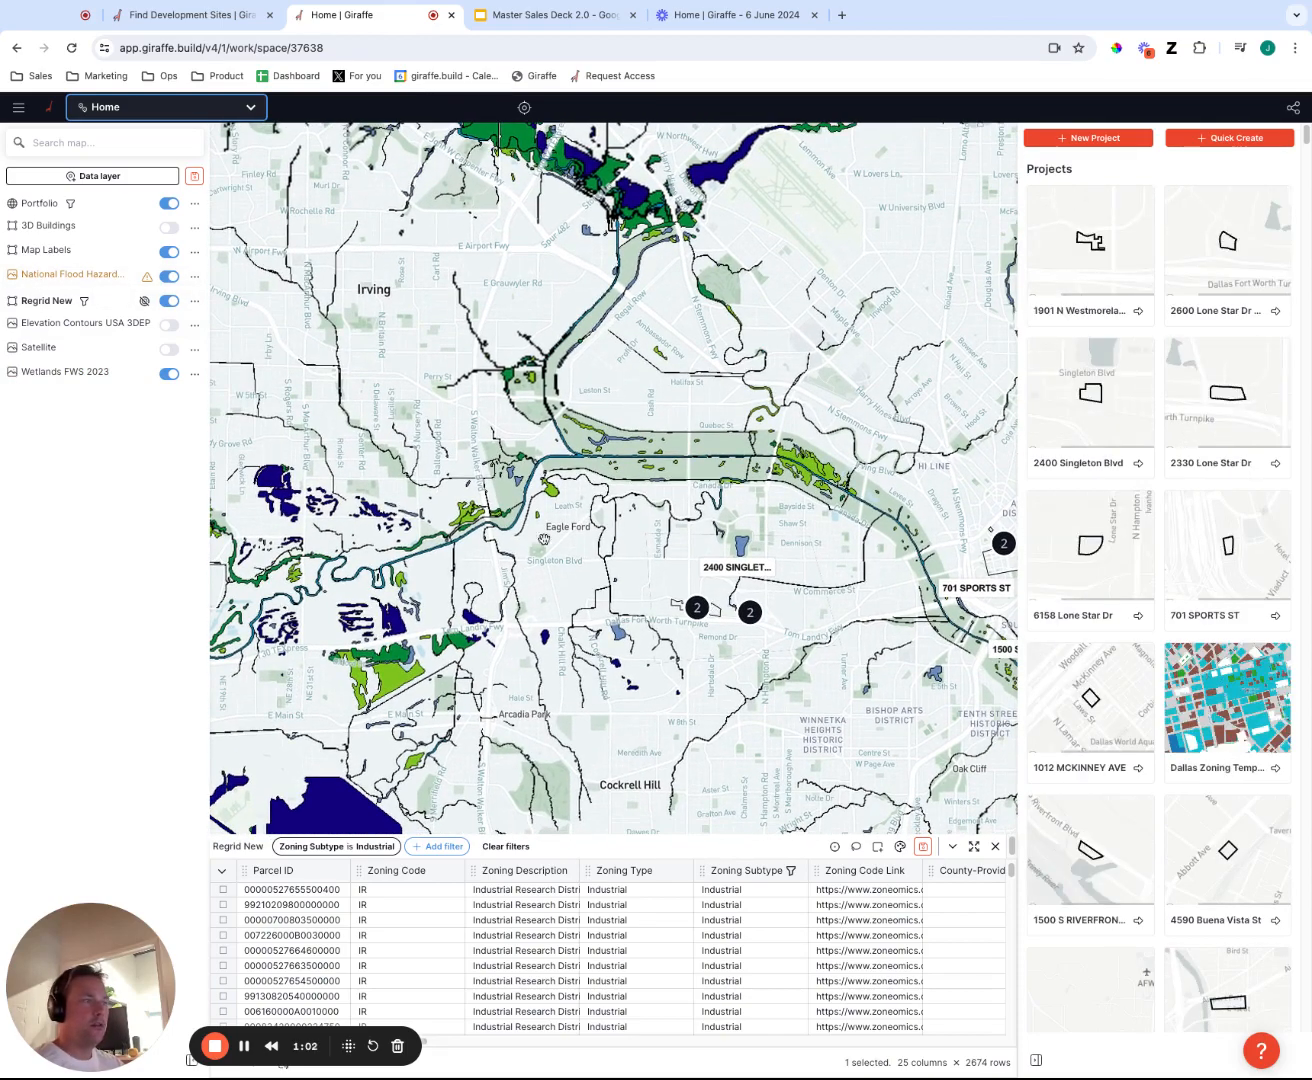
scroll(666, 625, up, 5)
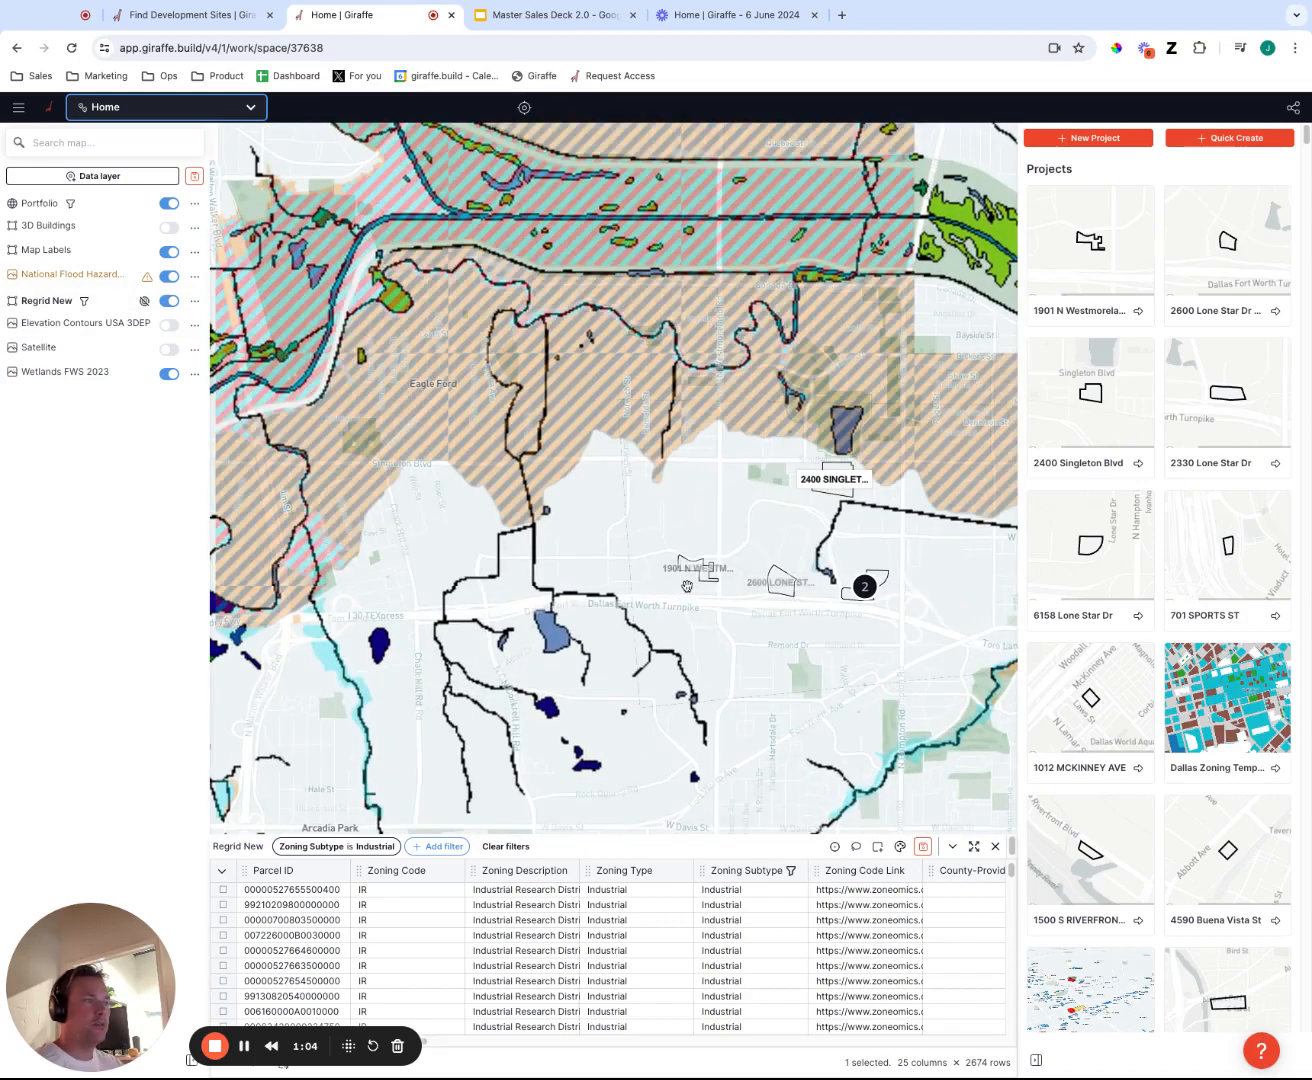
scroll(686, 586, up, 5)
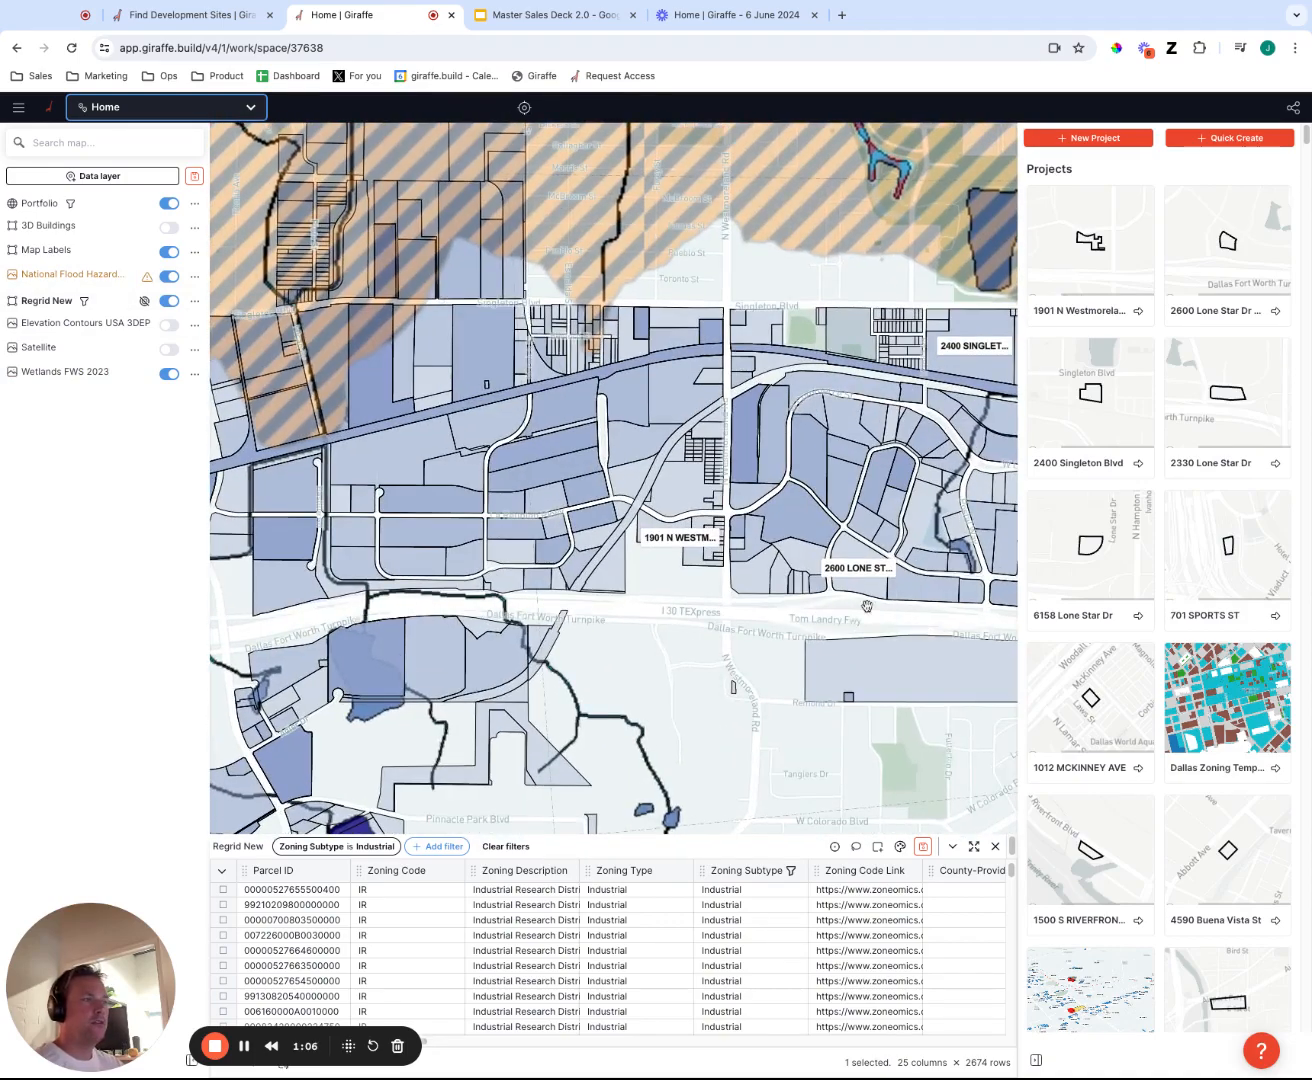
scroll(867, 605, down, 2)
drag(868, 606, 730, 620)
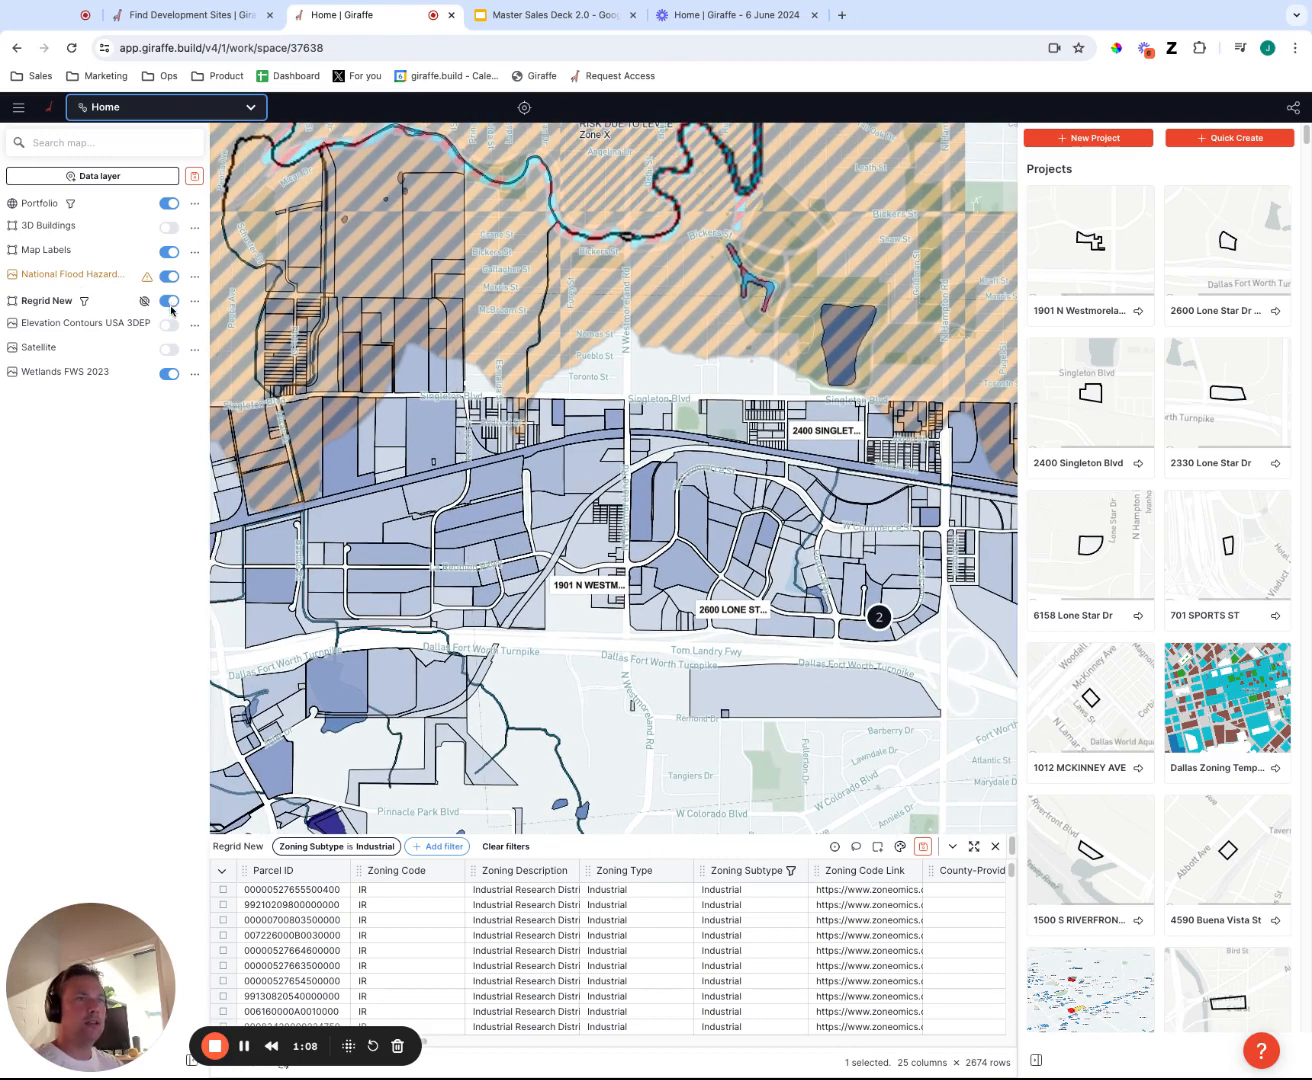
Hide the Wetlands FWS 2023 layer and show it again to compare the map.
click(168, 374)
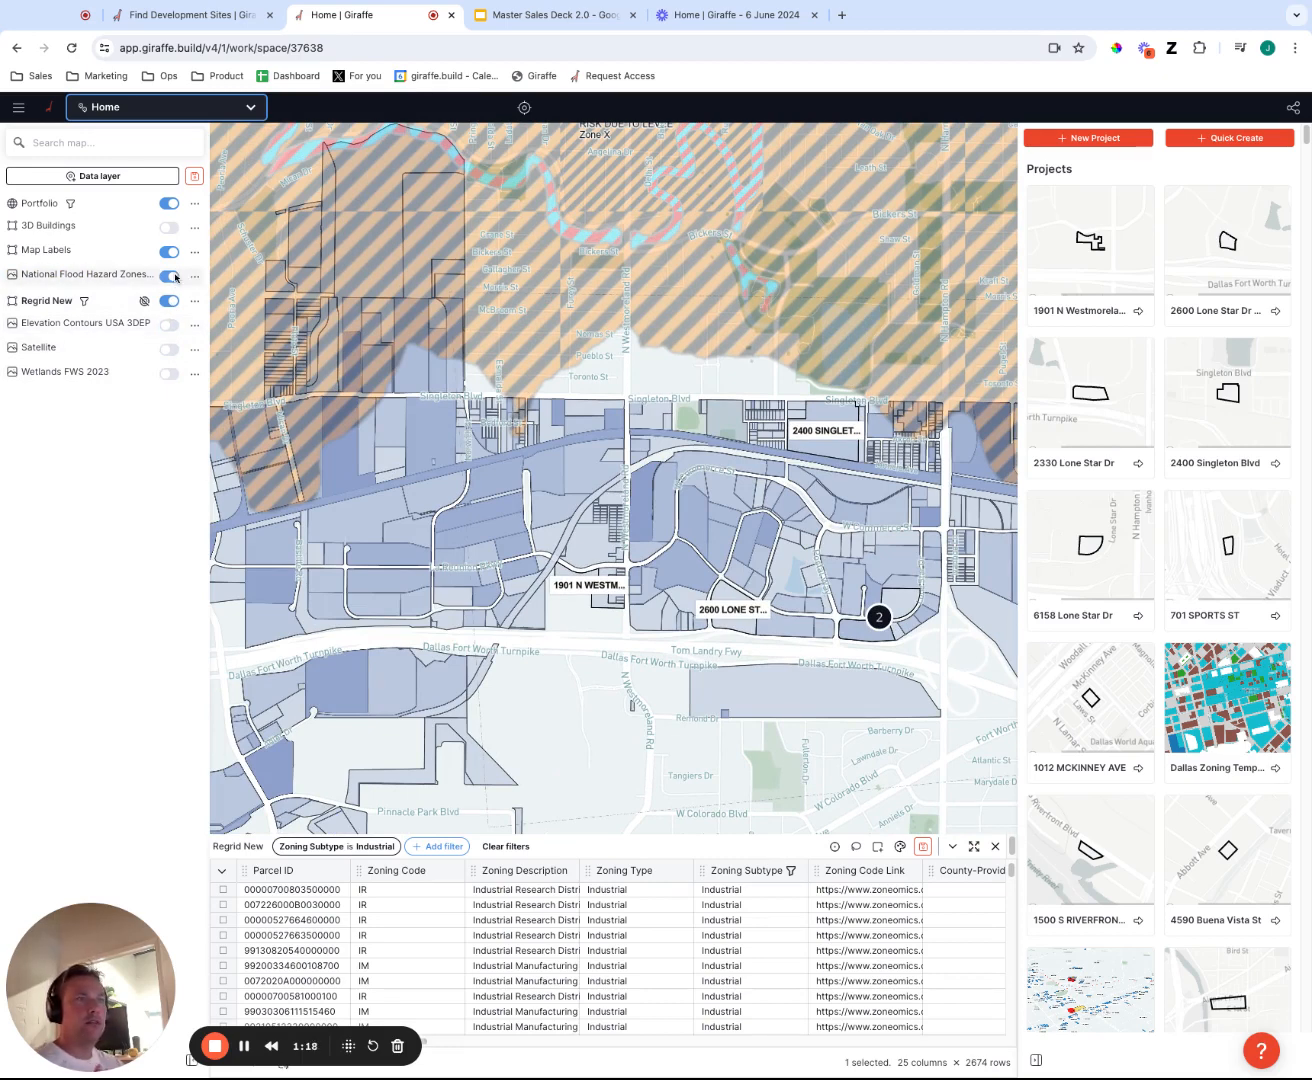
click(170, 374)
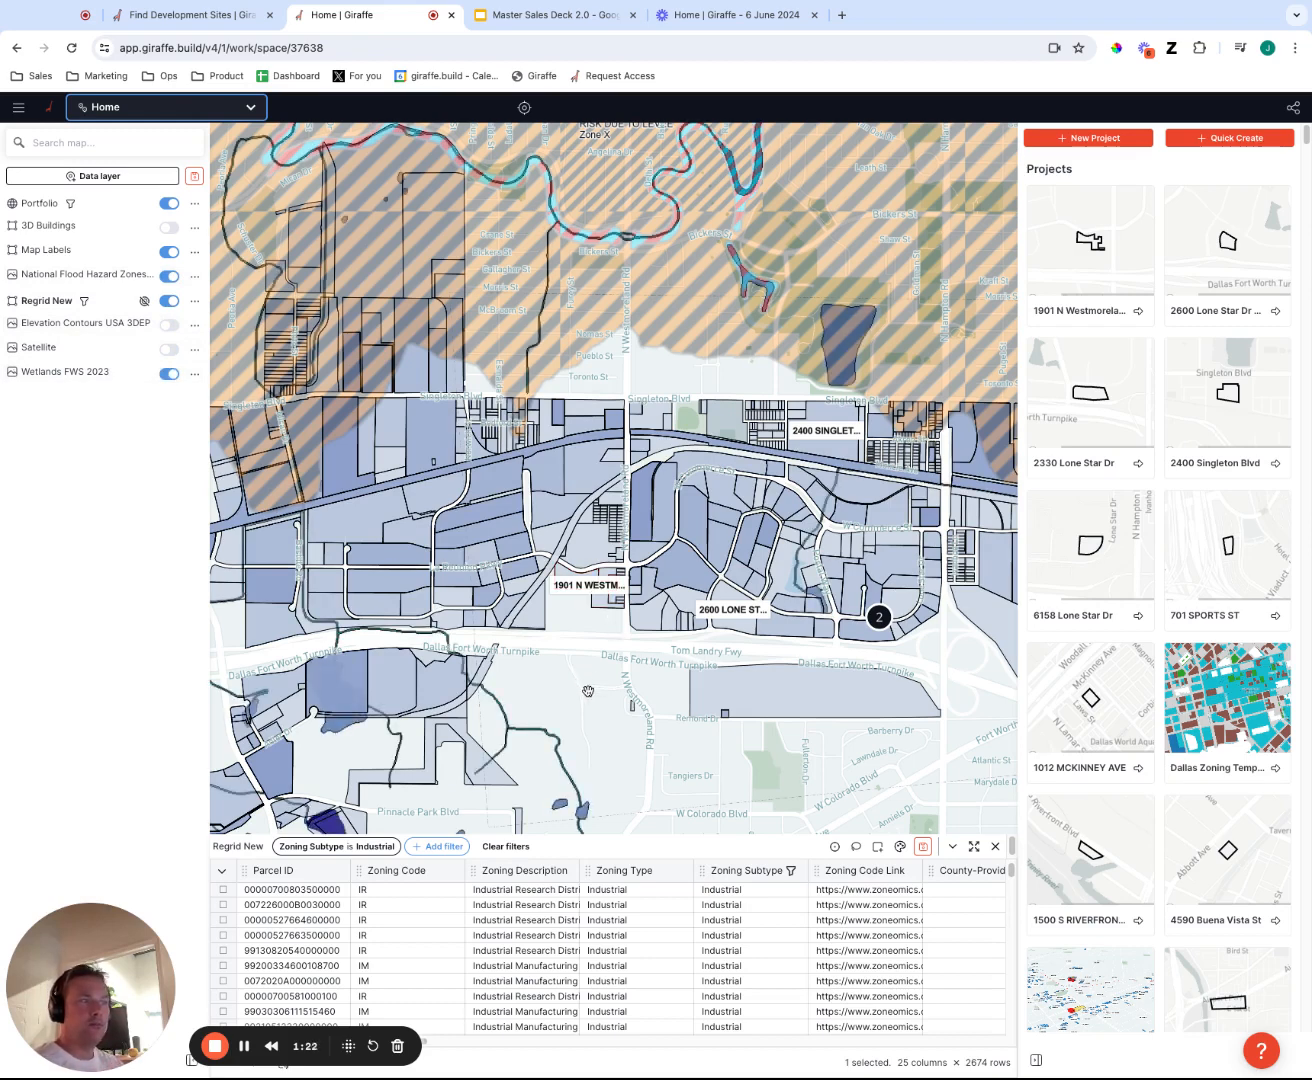
Review the catalogue of available data layers and the layer types offered for creating a custom one.
click(116, 179)
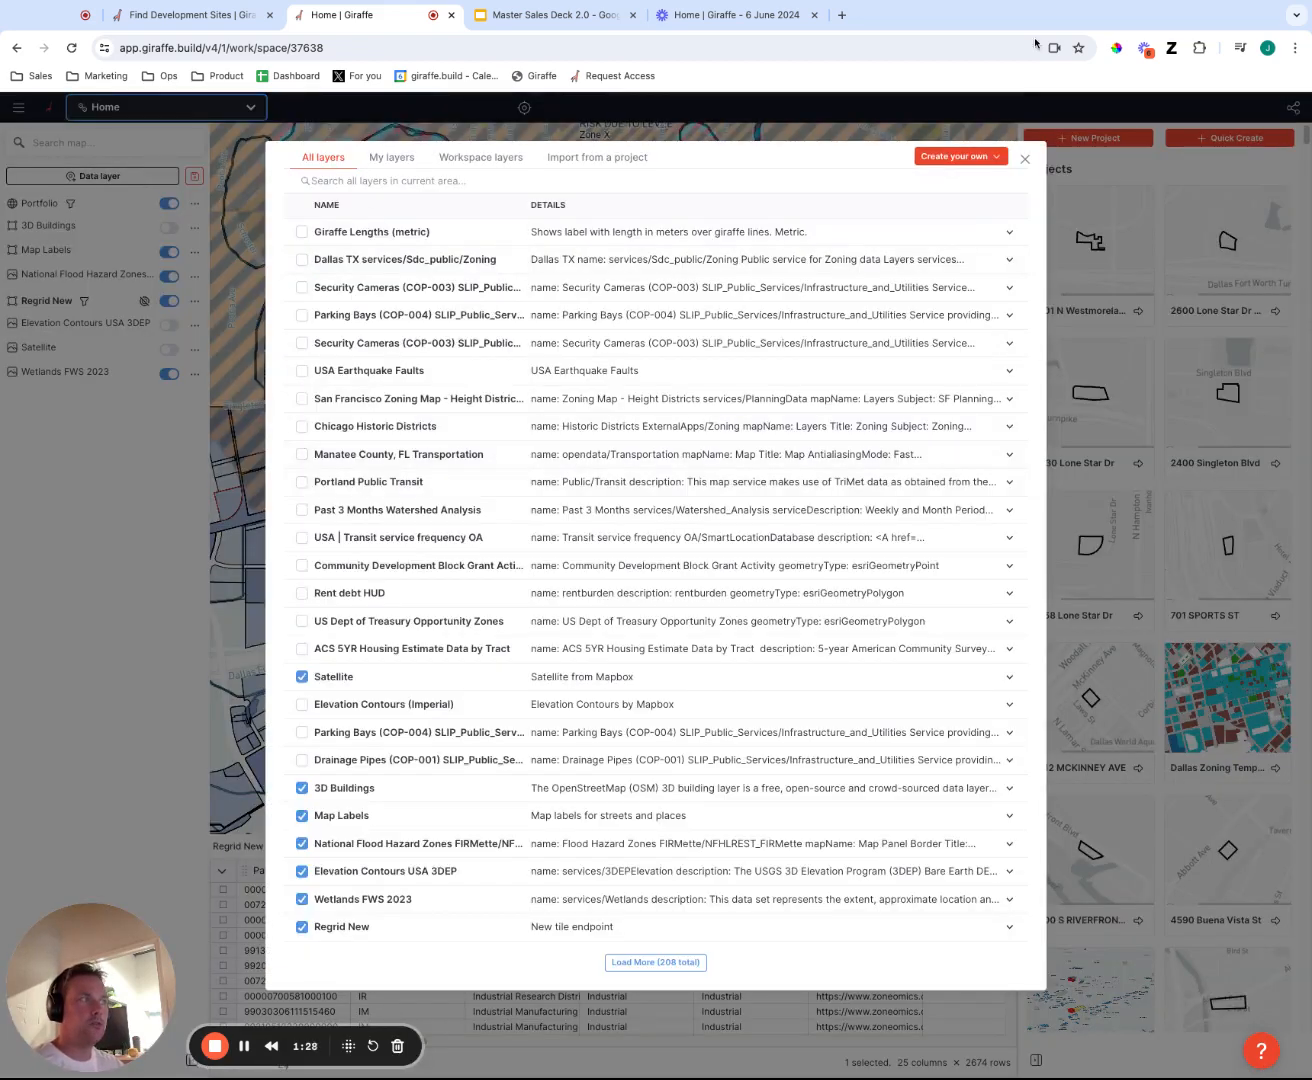
click(990, 157)
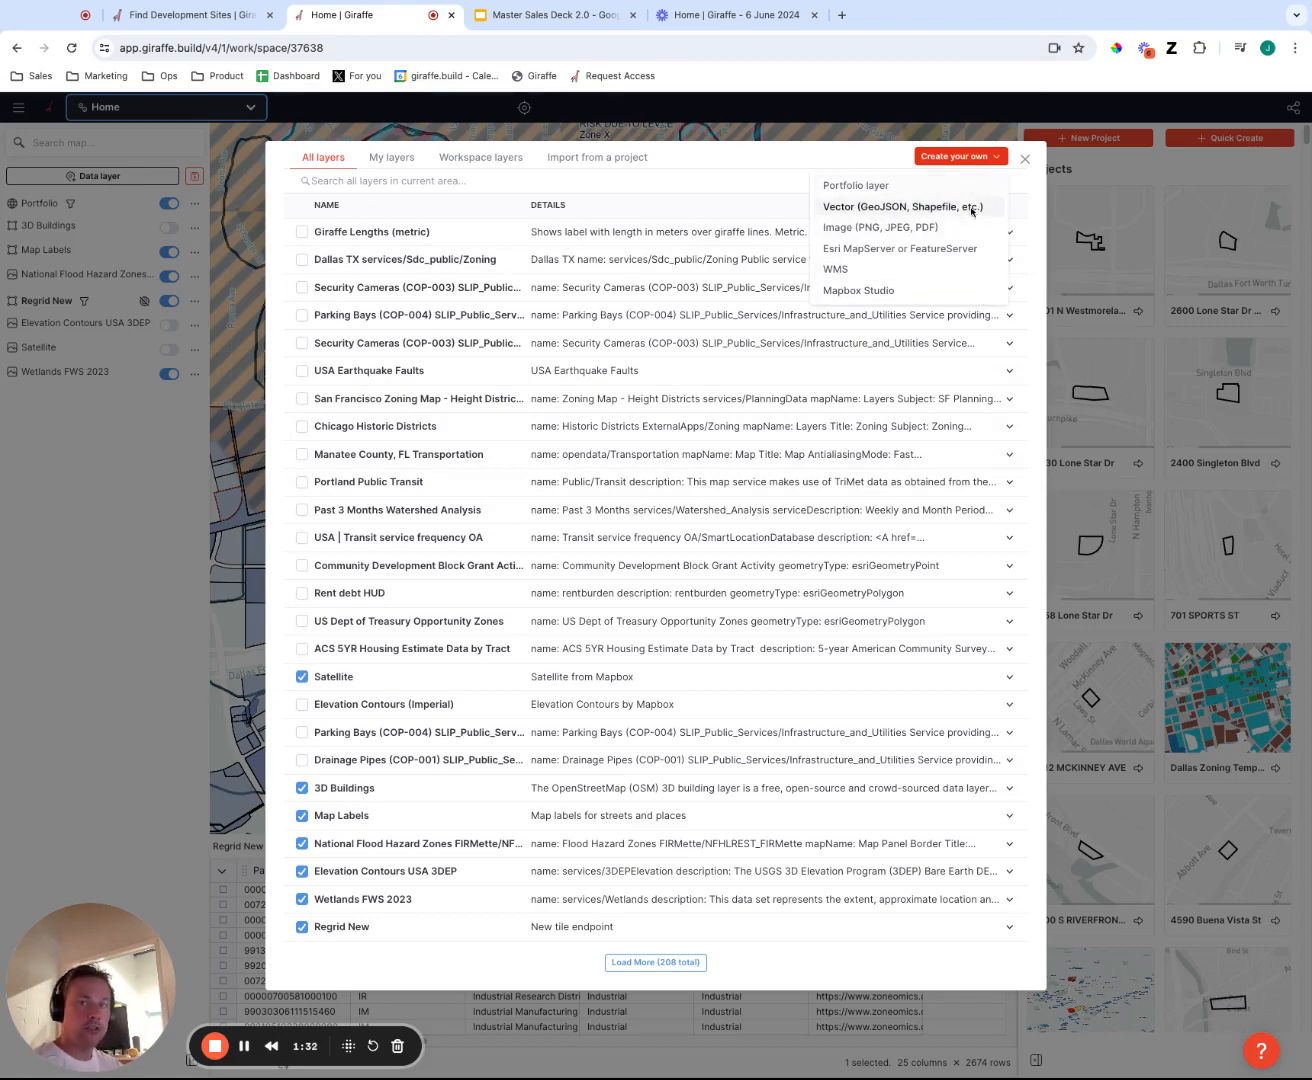
click(152, 580)
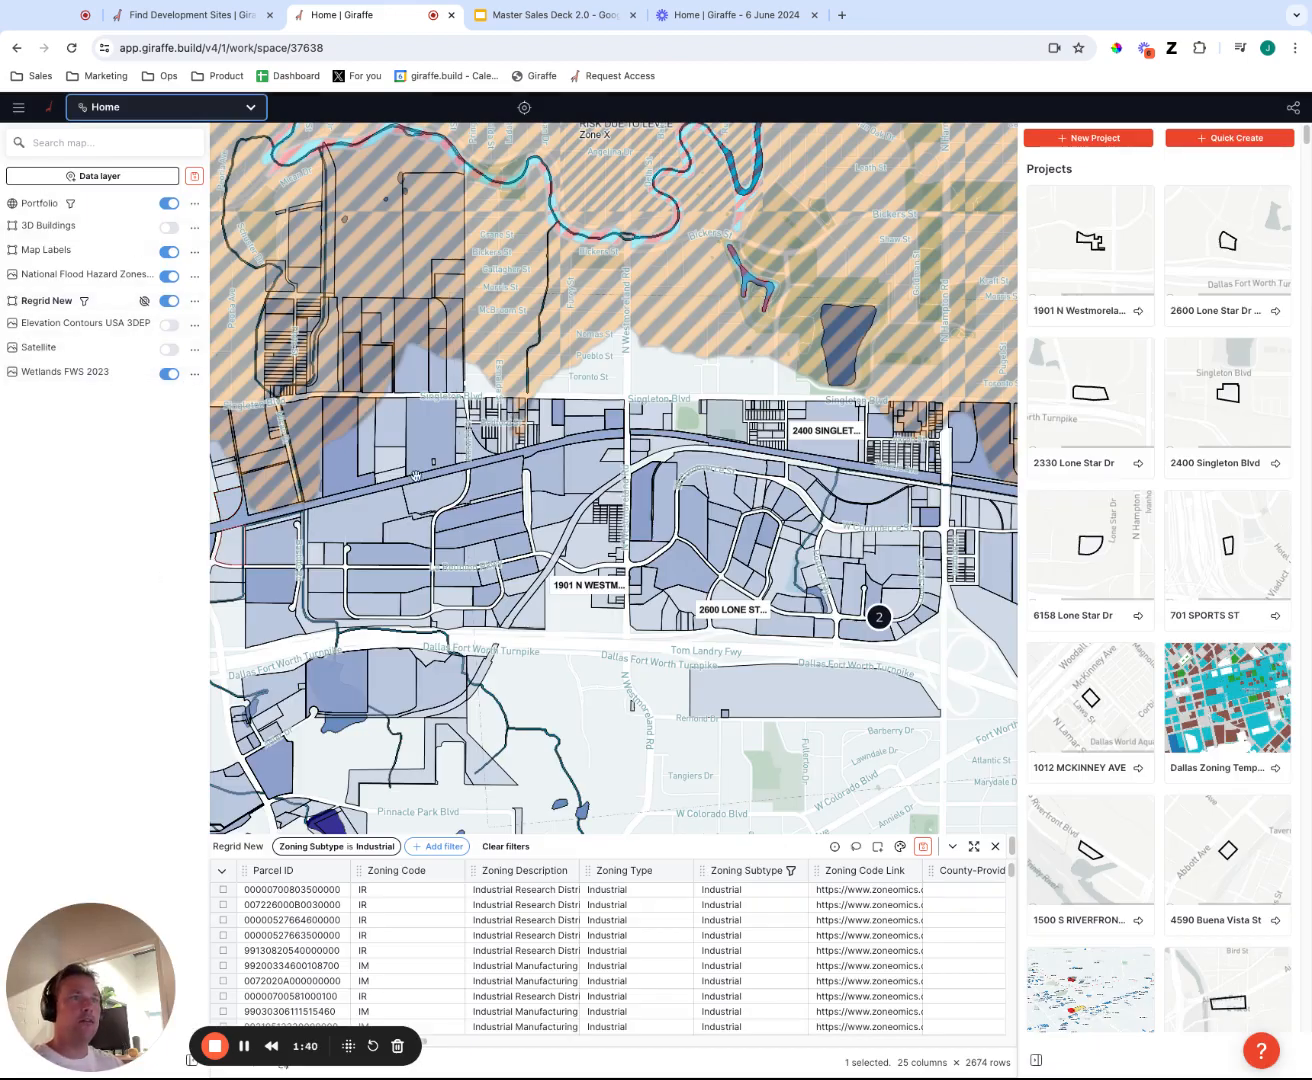
Turn off the Wetlands FWS 2023 layer and return to the Dallas industrial parcels.
scroll(679, 652, down, 8)
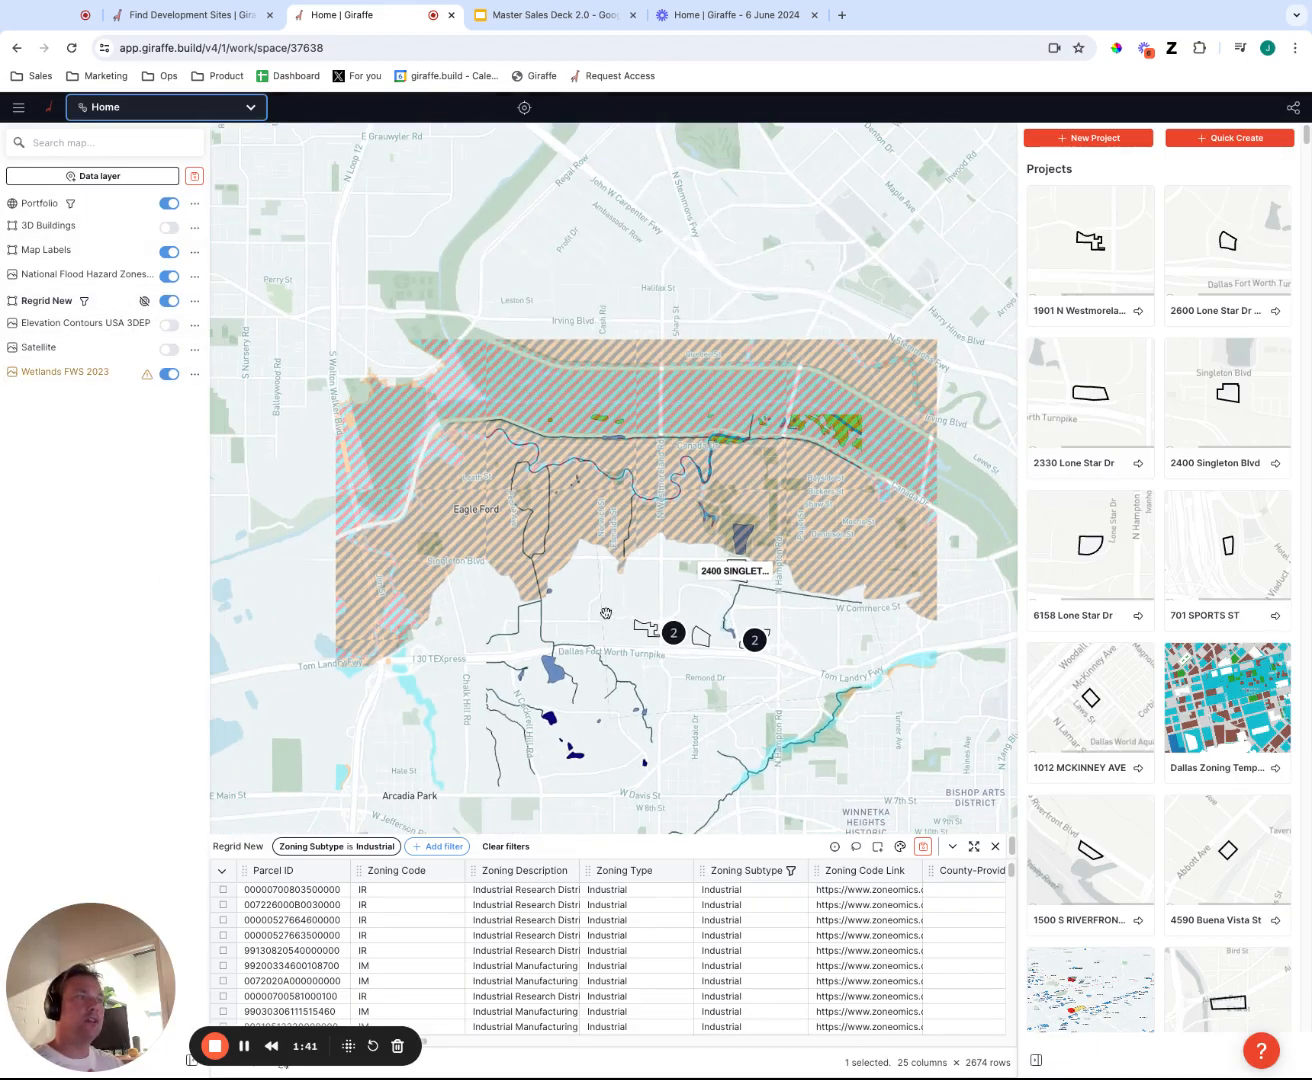
click(170, 376)
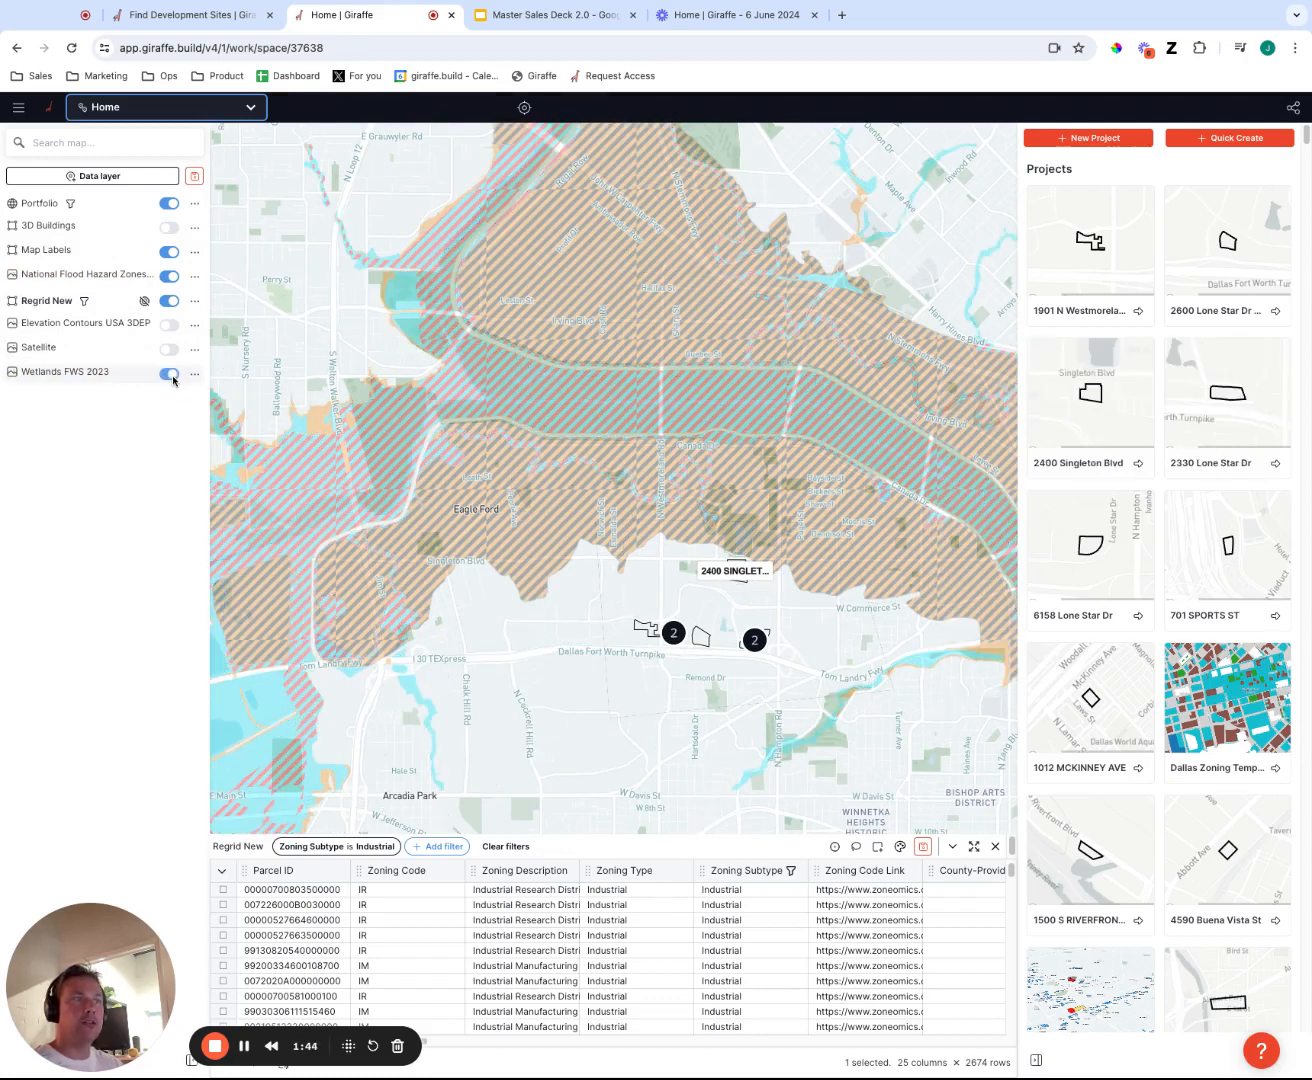
click(172, 375)
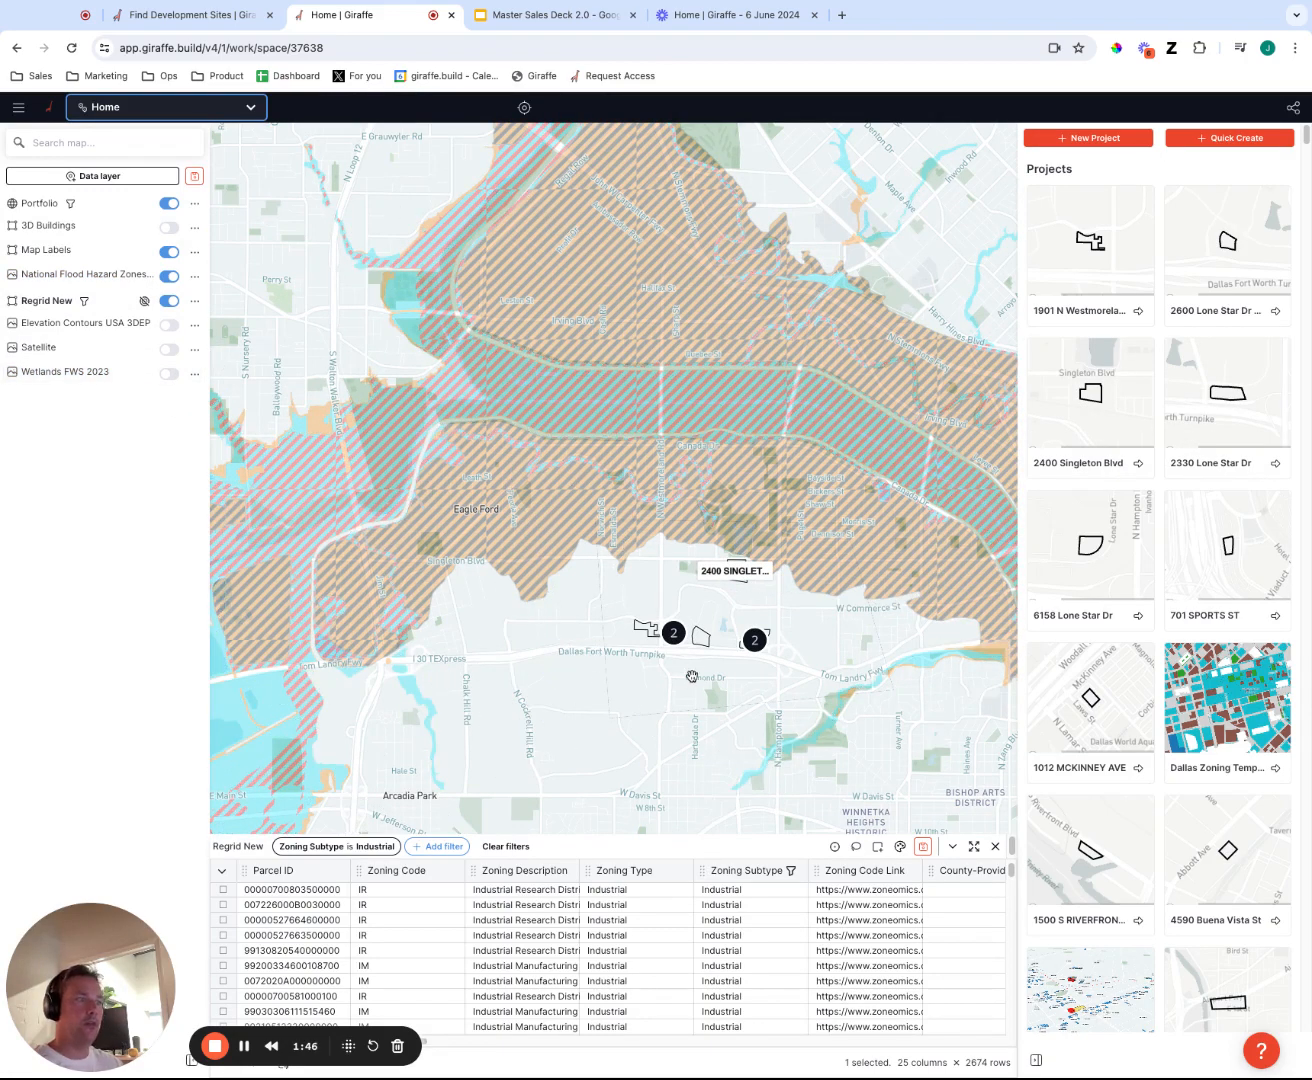
scroll(695, 640, up, 6)
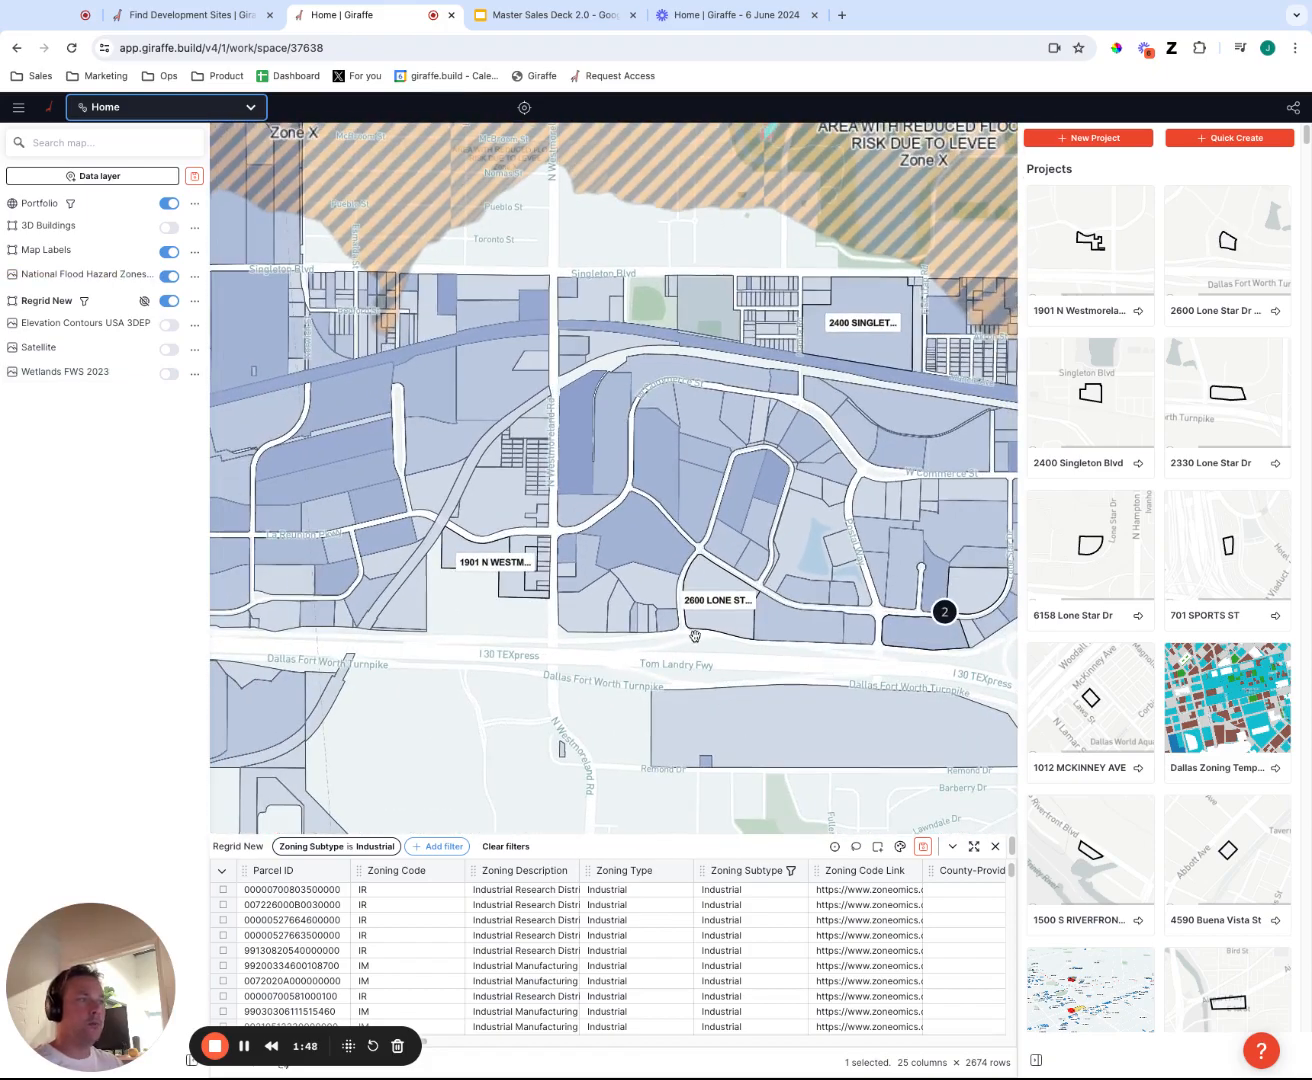
Remove the Industrial zoning subtype filter from the Regrid New layer to show all parcels.
click(194, 300)
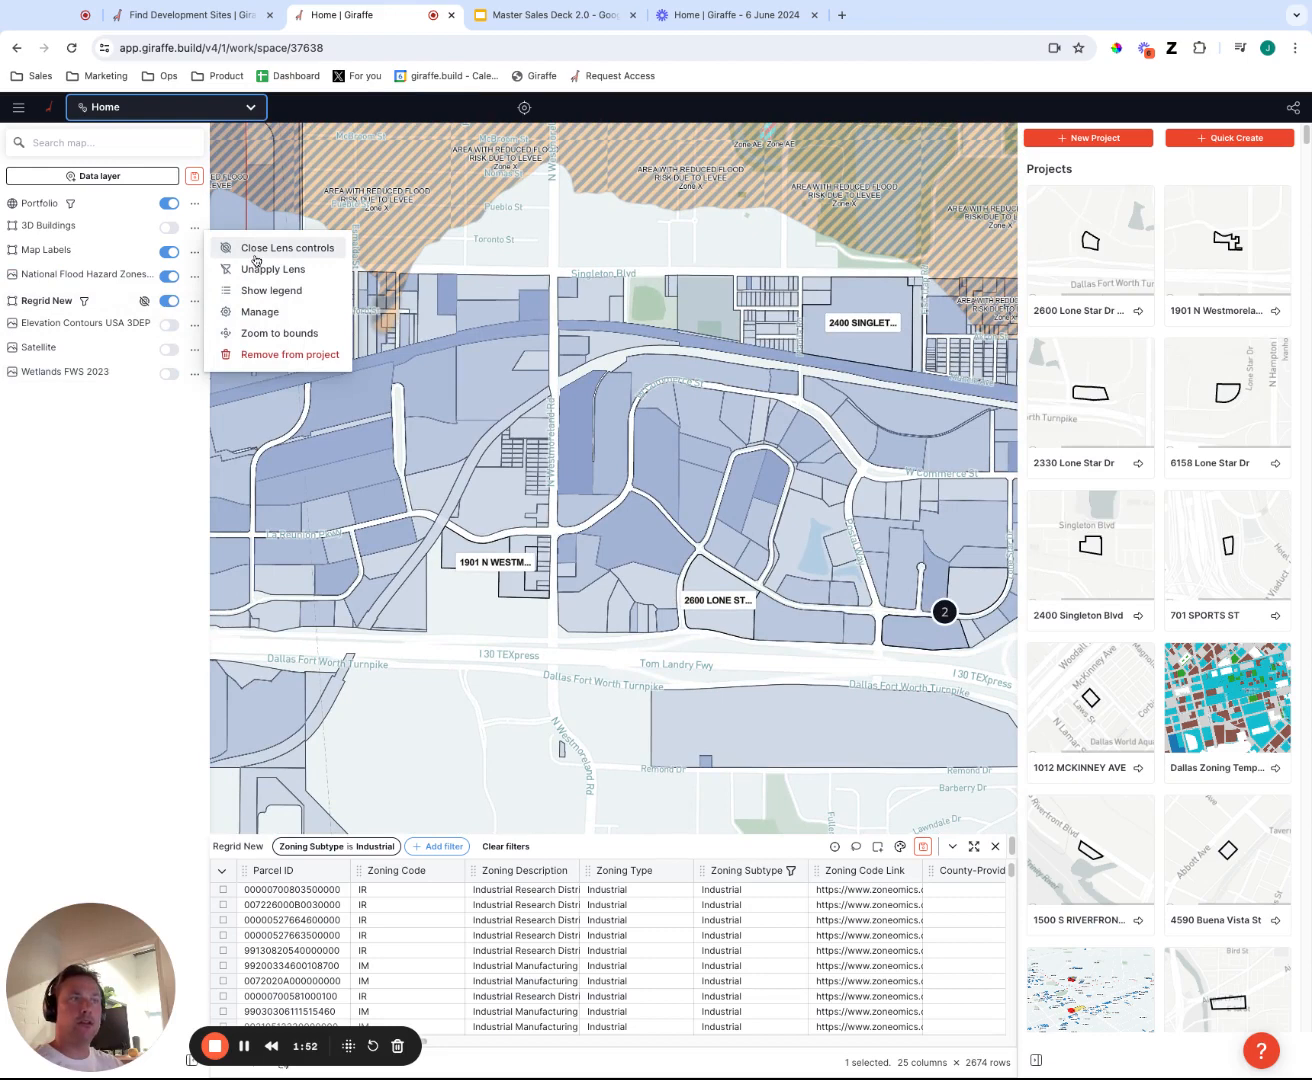
click(137, 523)
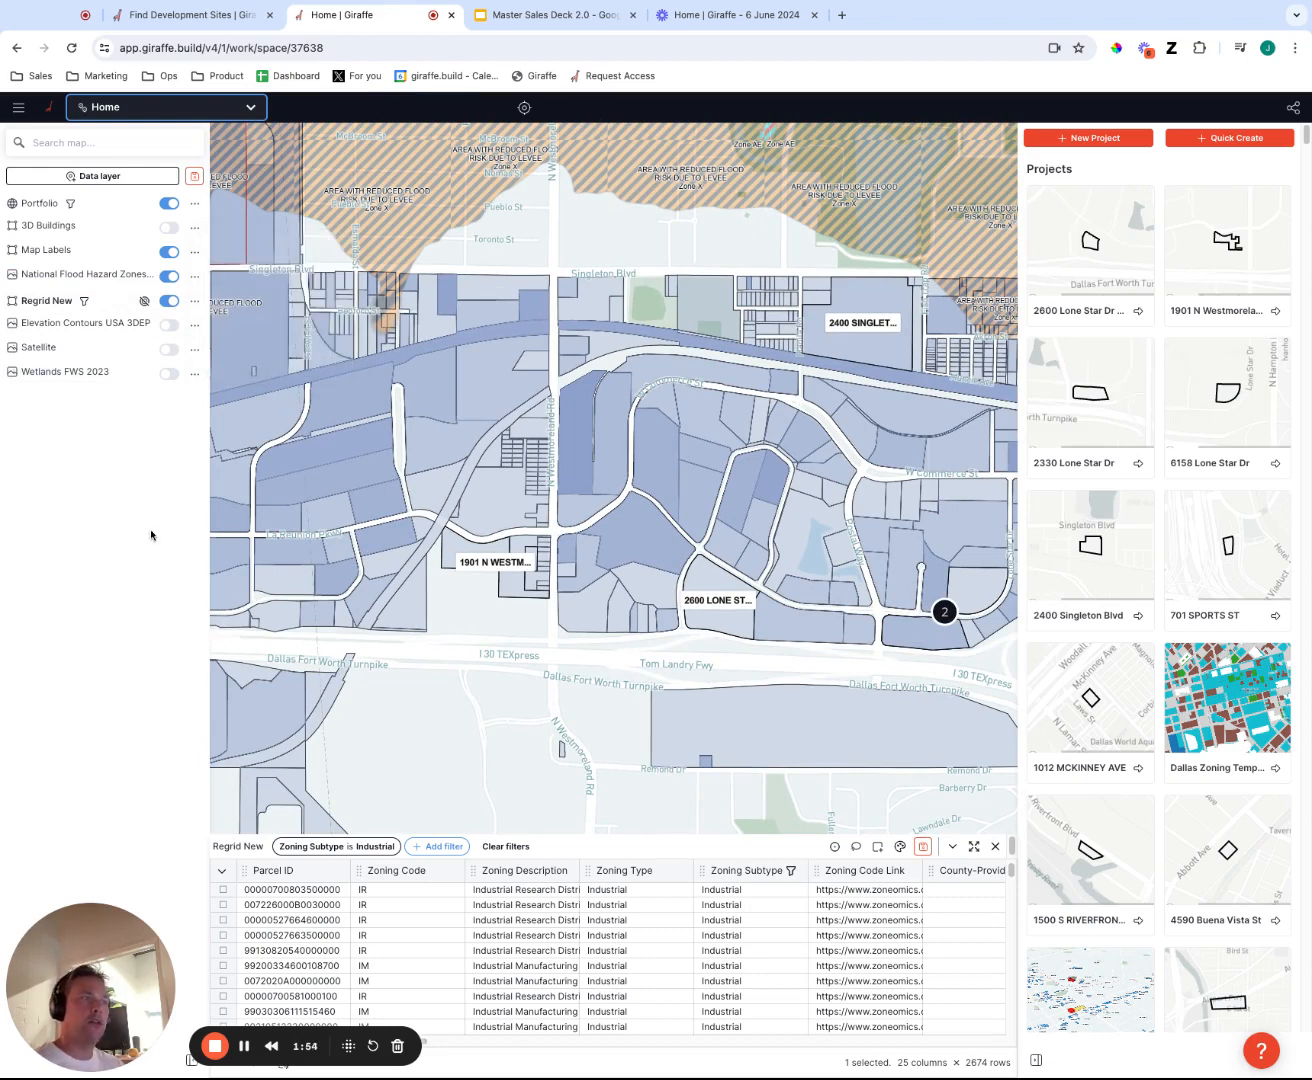
click(337, 846)
click(419, 736)
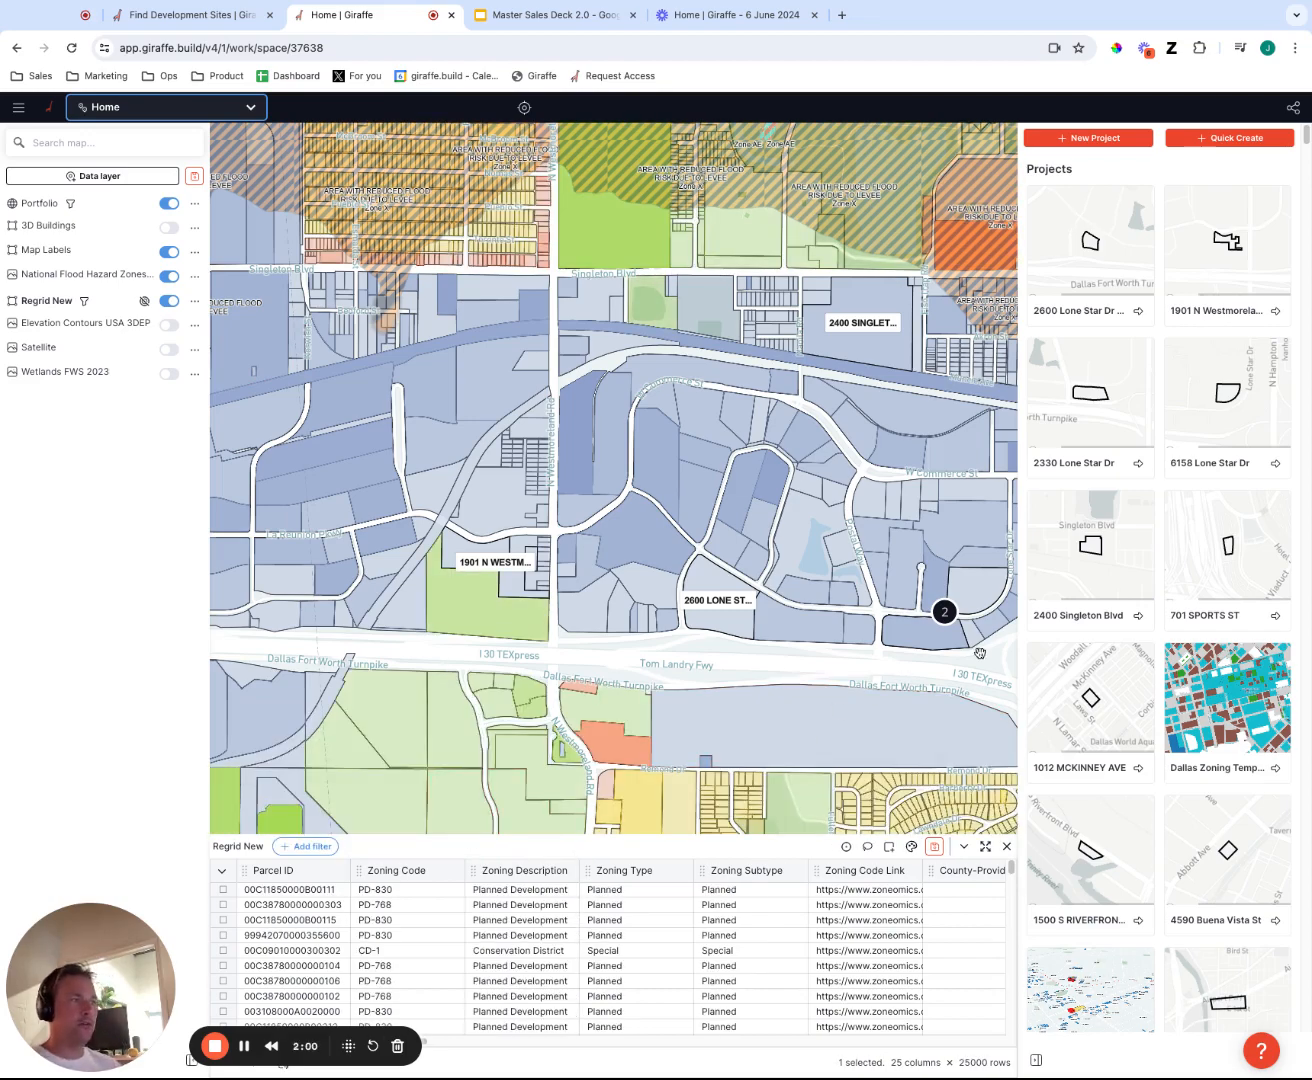
Select the large industrial parcel just northeast of the freeway interchange and examine its zoning, ownership, value and flood attributes.
drag(1012, 667, 815, 662)
drag(945, 700, 900, 676)
drag(1007, 695, 953, 683)
drag(537, 544, 749, 636)
click(791, 551)
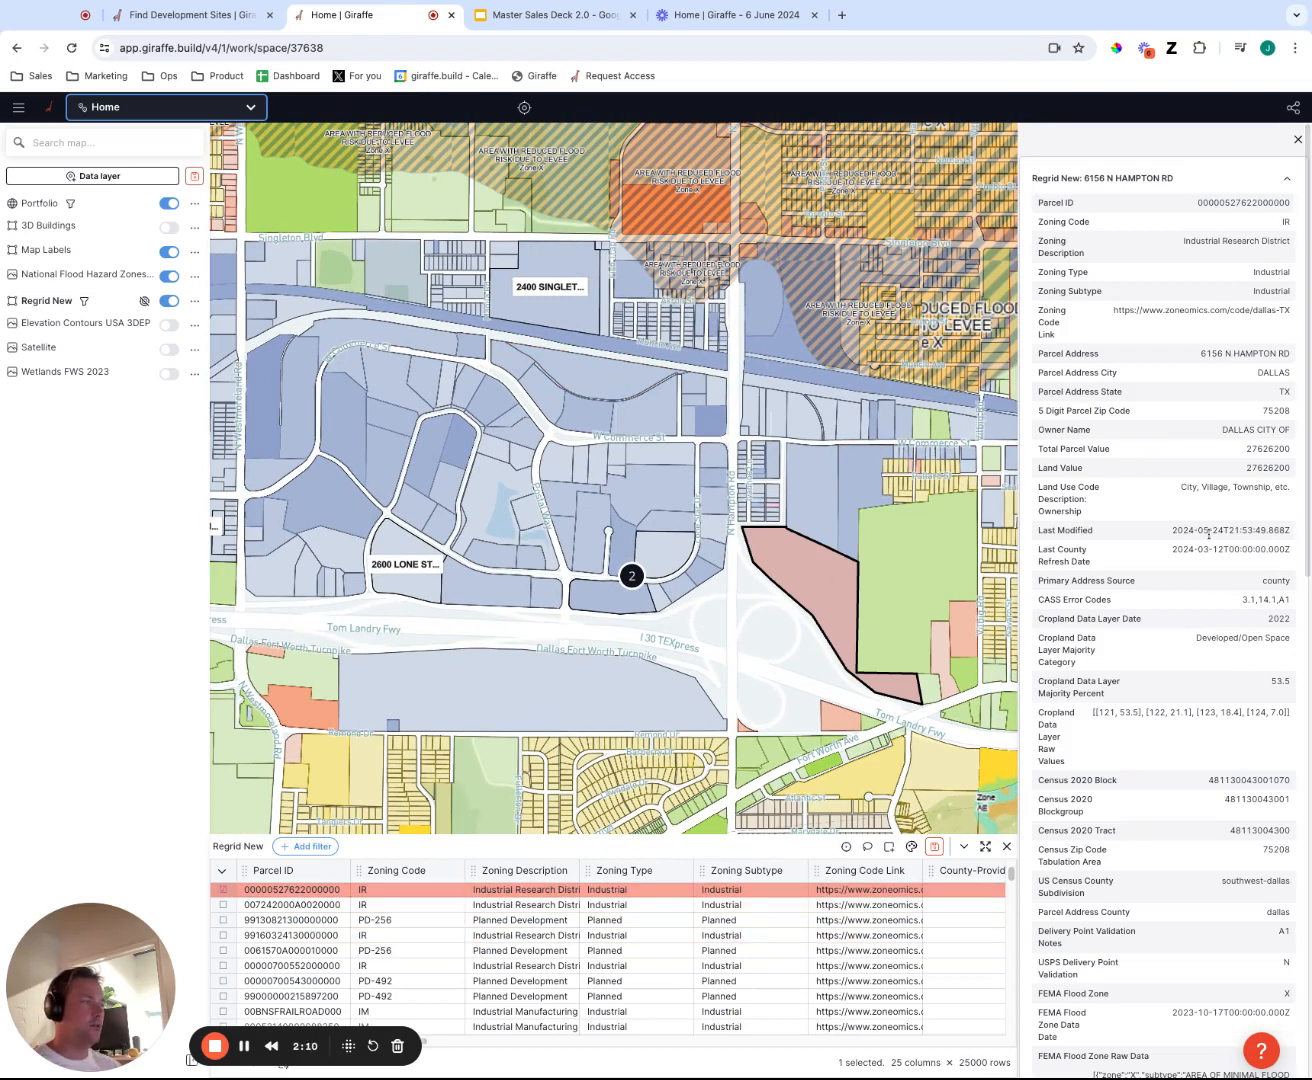
scroll(1218, 500, down, 1)
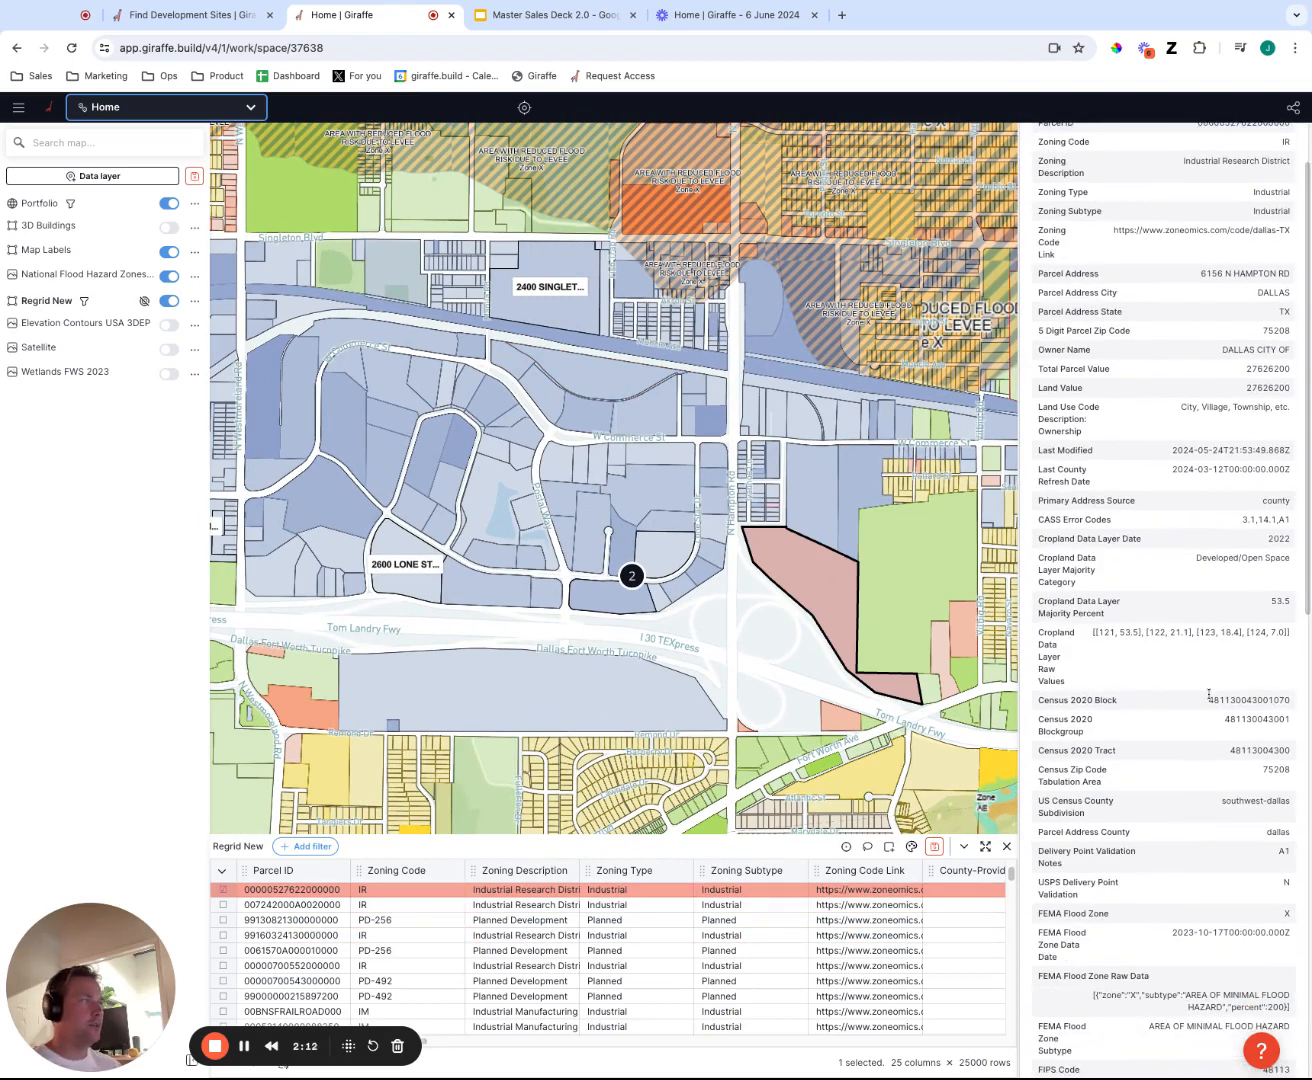
scroll(1200, 695, down, 3)
scroll(1213, 633, up, 3)
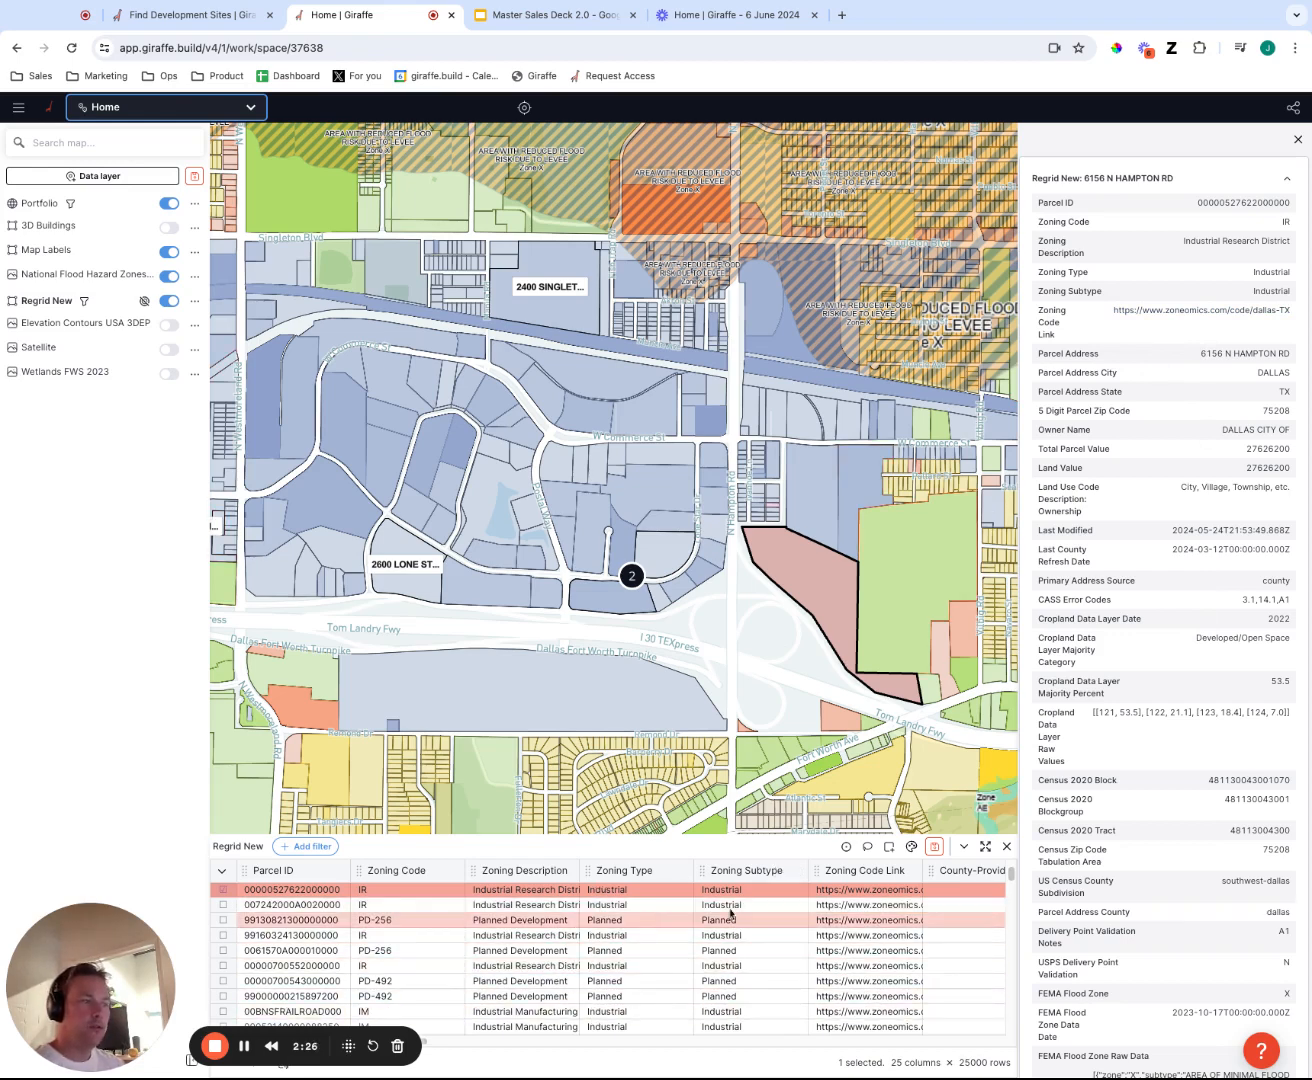
Filter the Regrid New parcels to those whose Zoning Subtype is Industrial.
drag(718, 560, 839, 610)
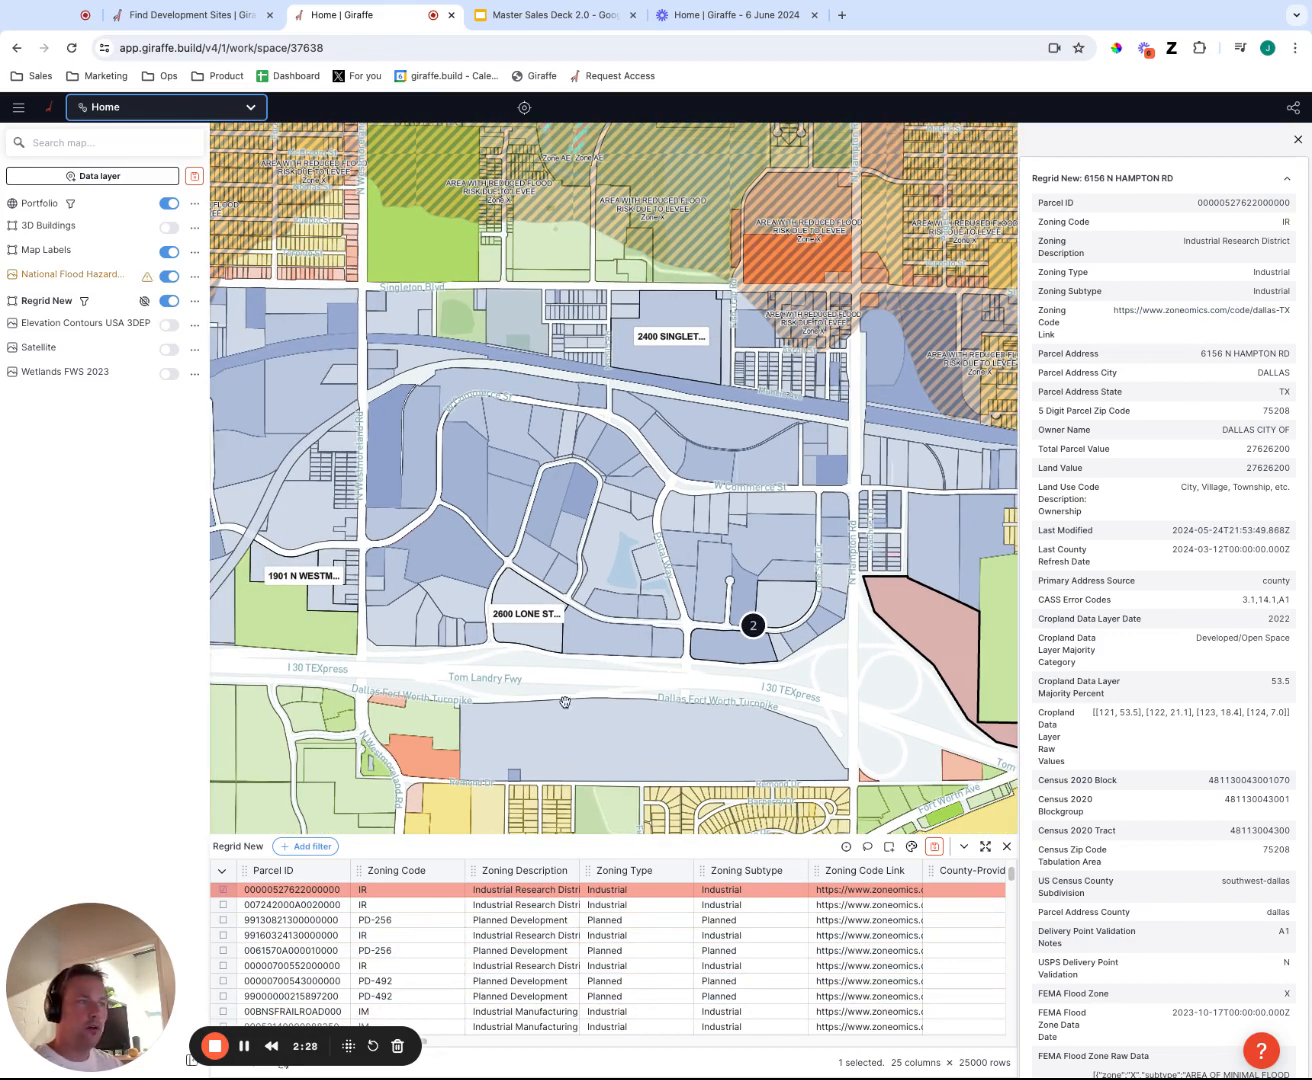
scroll(913, 701, down, 2)
drag(911, 700, 823, 653)
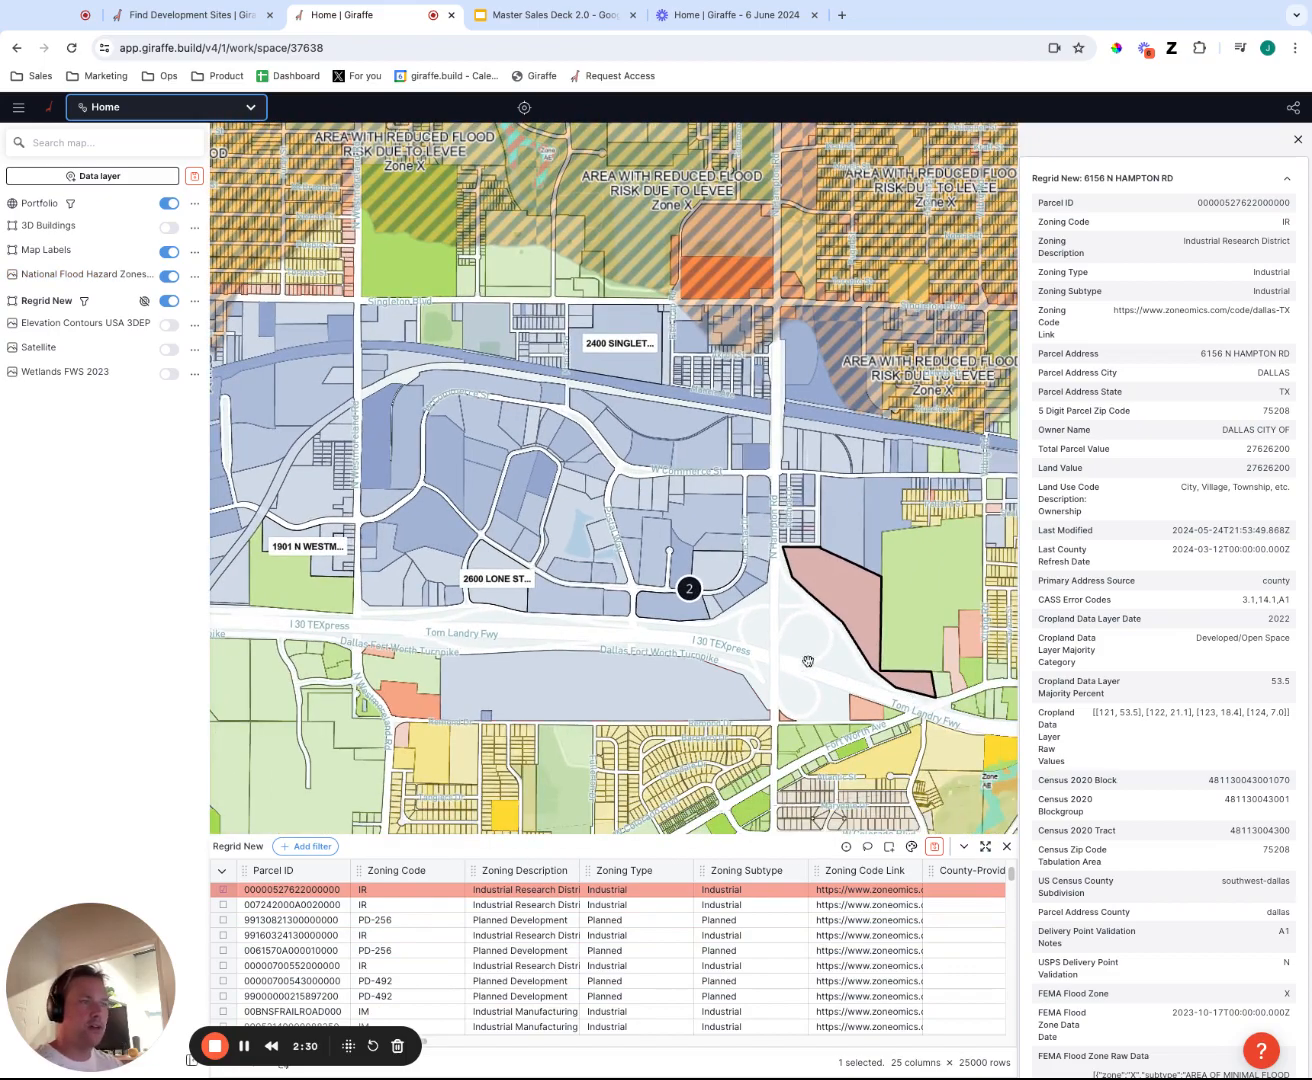
drag(476, 636, 732, 624)
drag(957, 641, 689, 593)
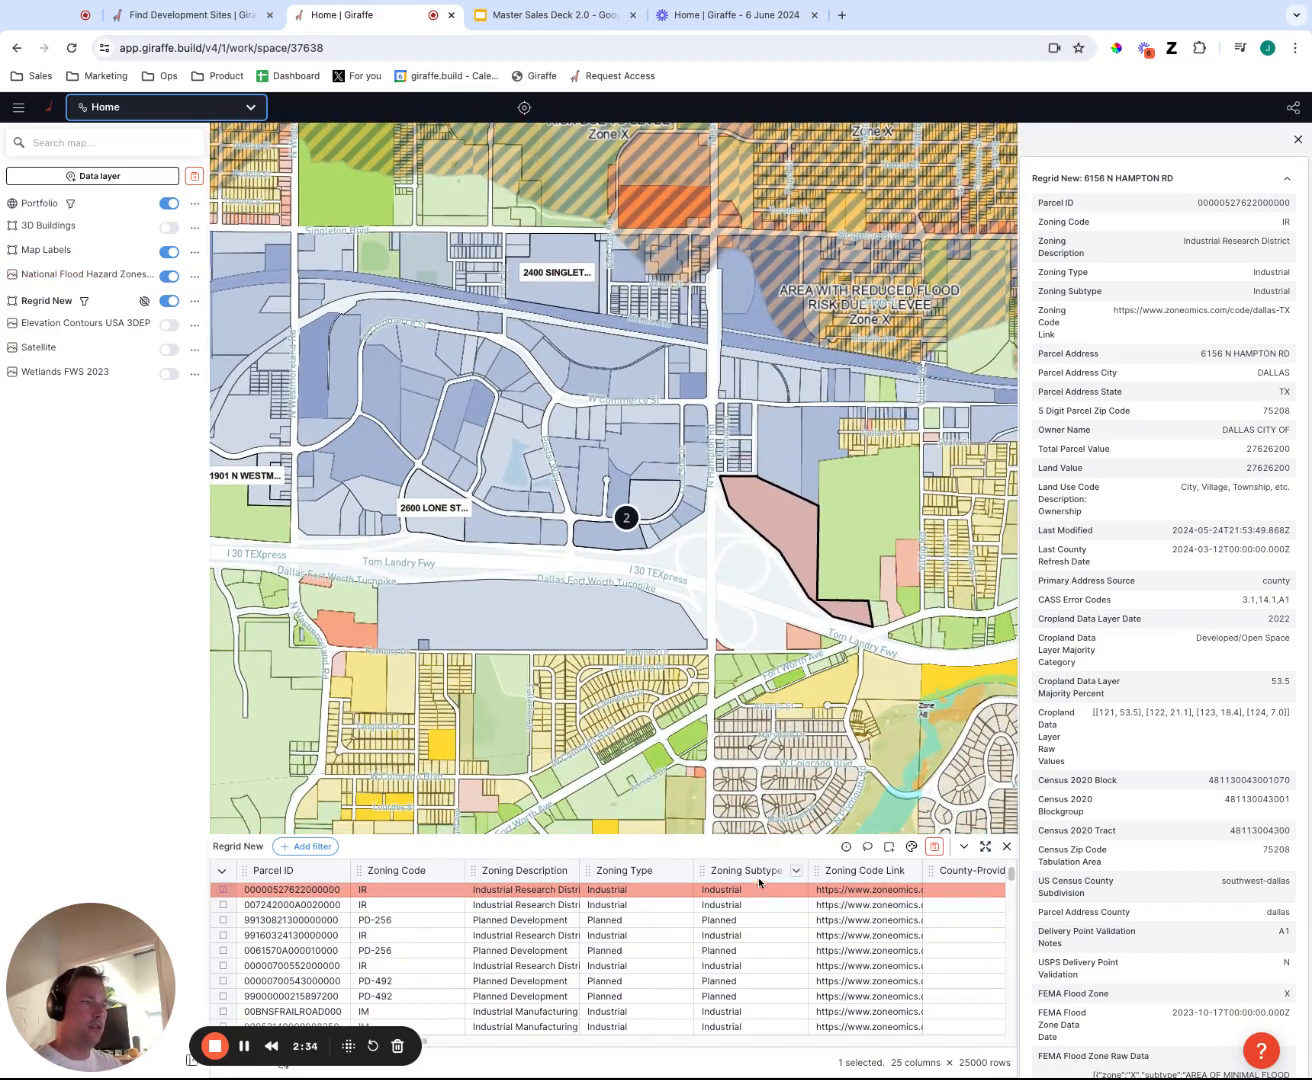
click(797, 872)
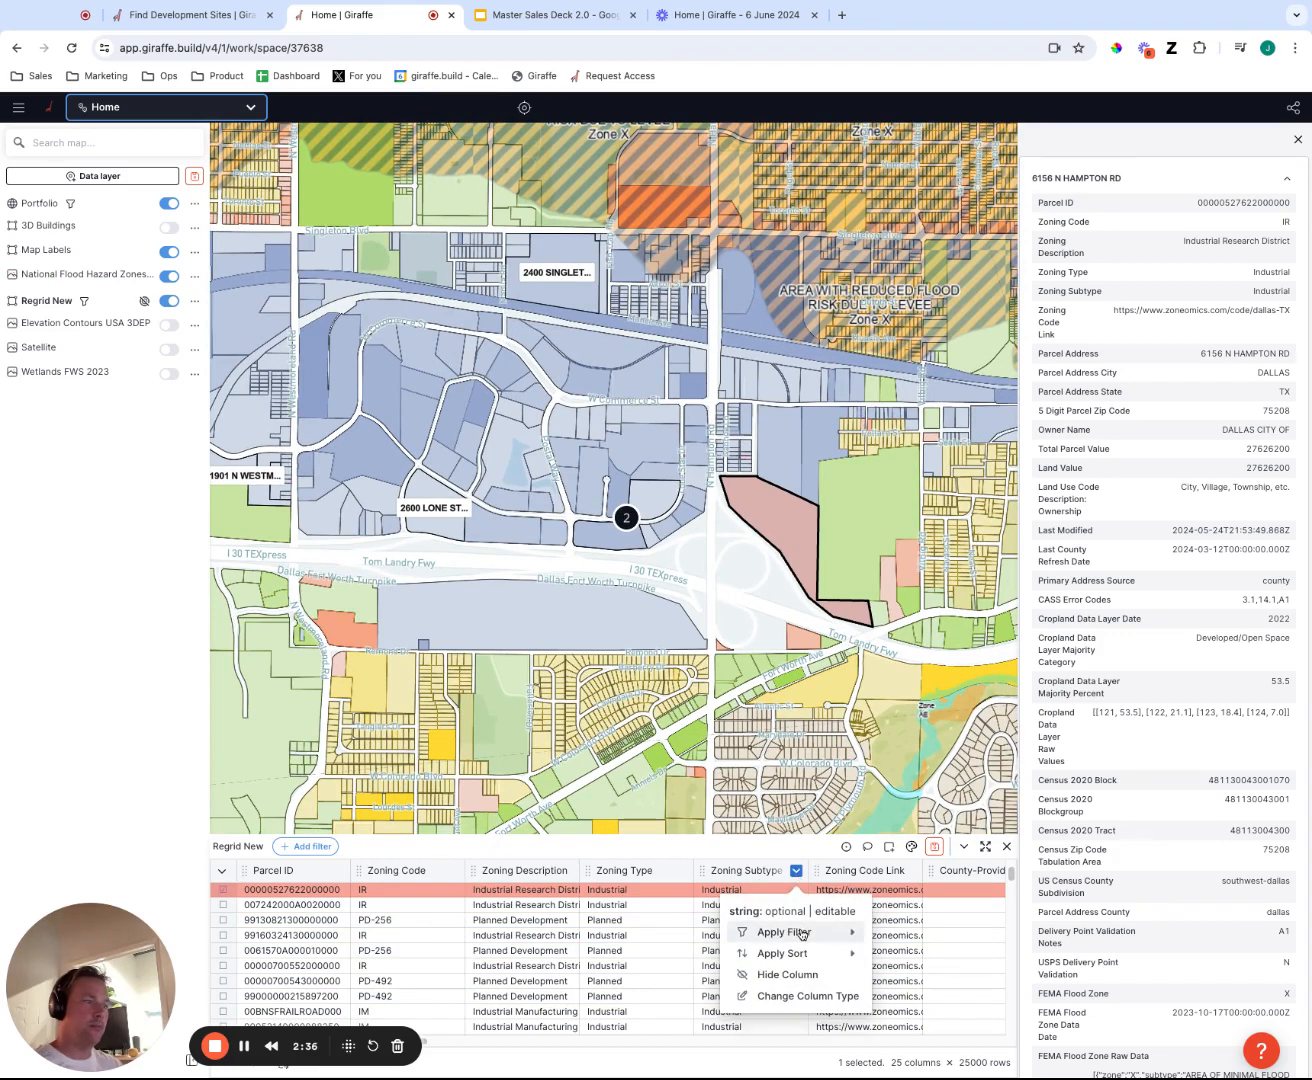
mouse_move(801, 934)
mouse_move(940, 772)
click(1077, 770)
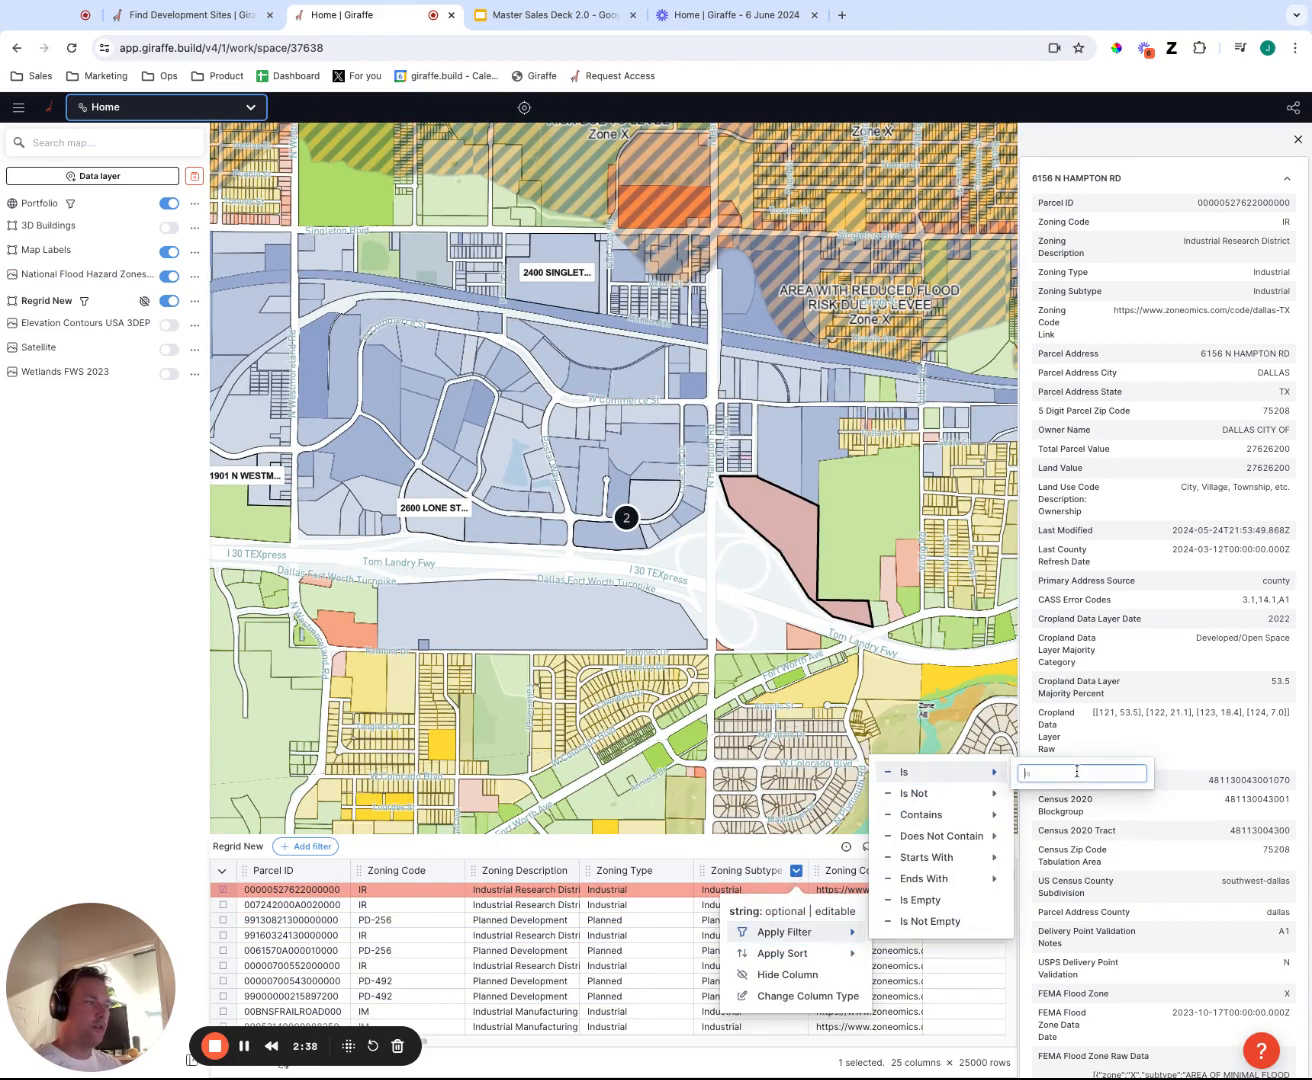
text(Industrial)
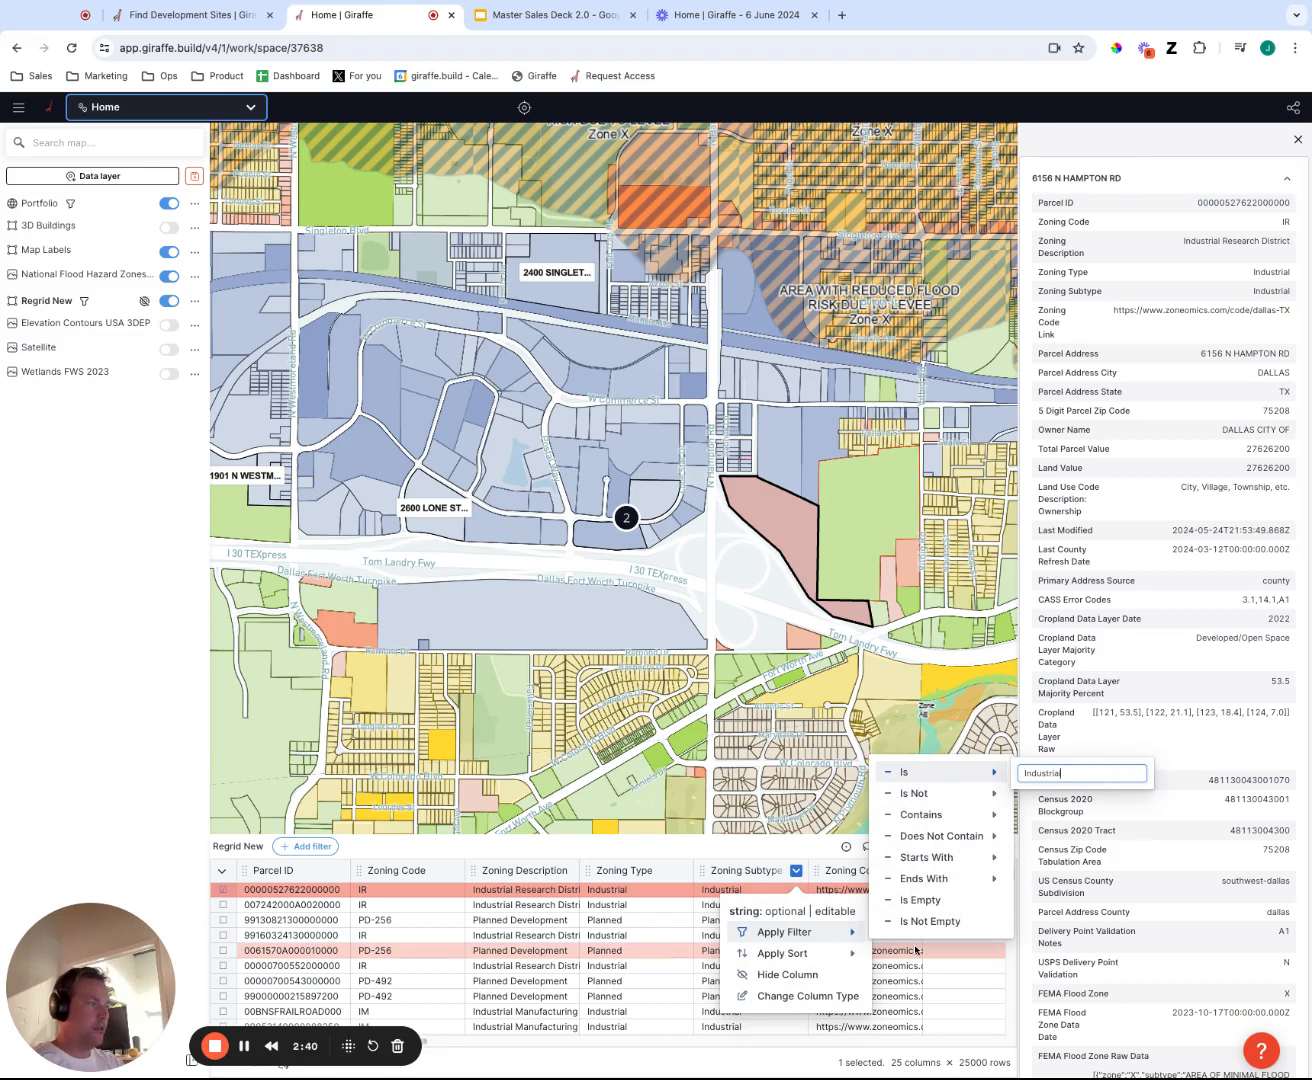
key(Return)
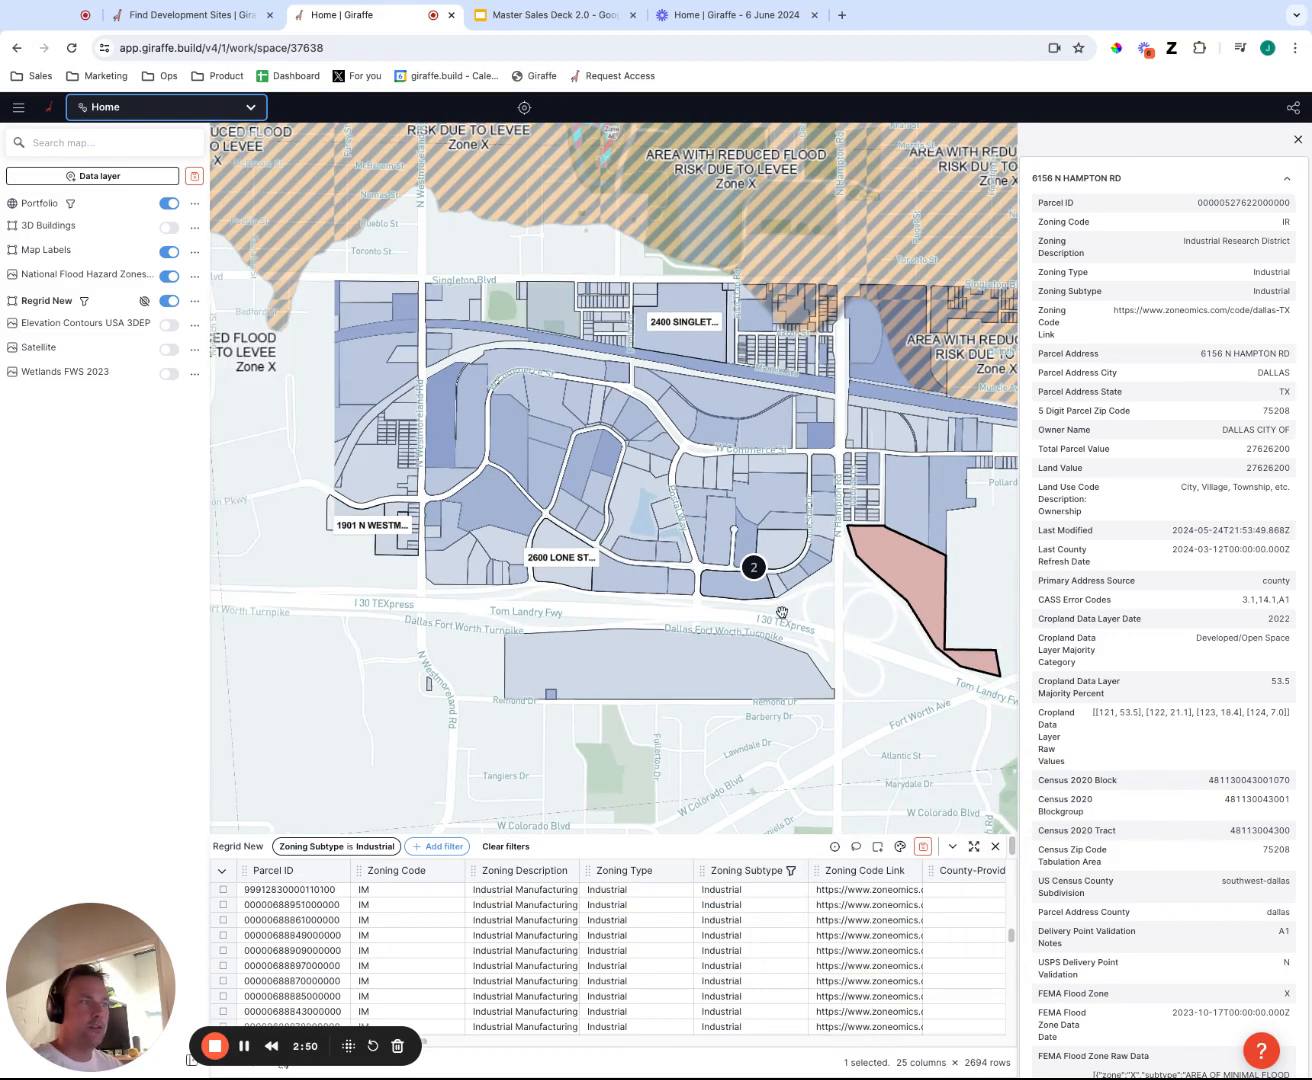
Add a filter to the Regrid New layer for Regrid Calculated Parcel Acres greater than 20.
click(666, 575)
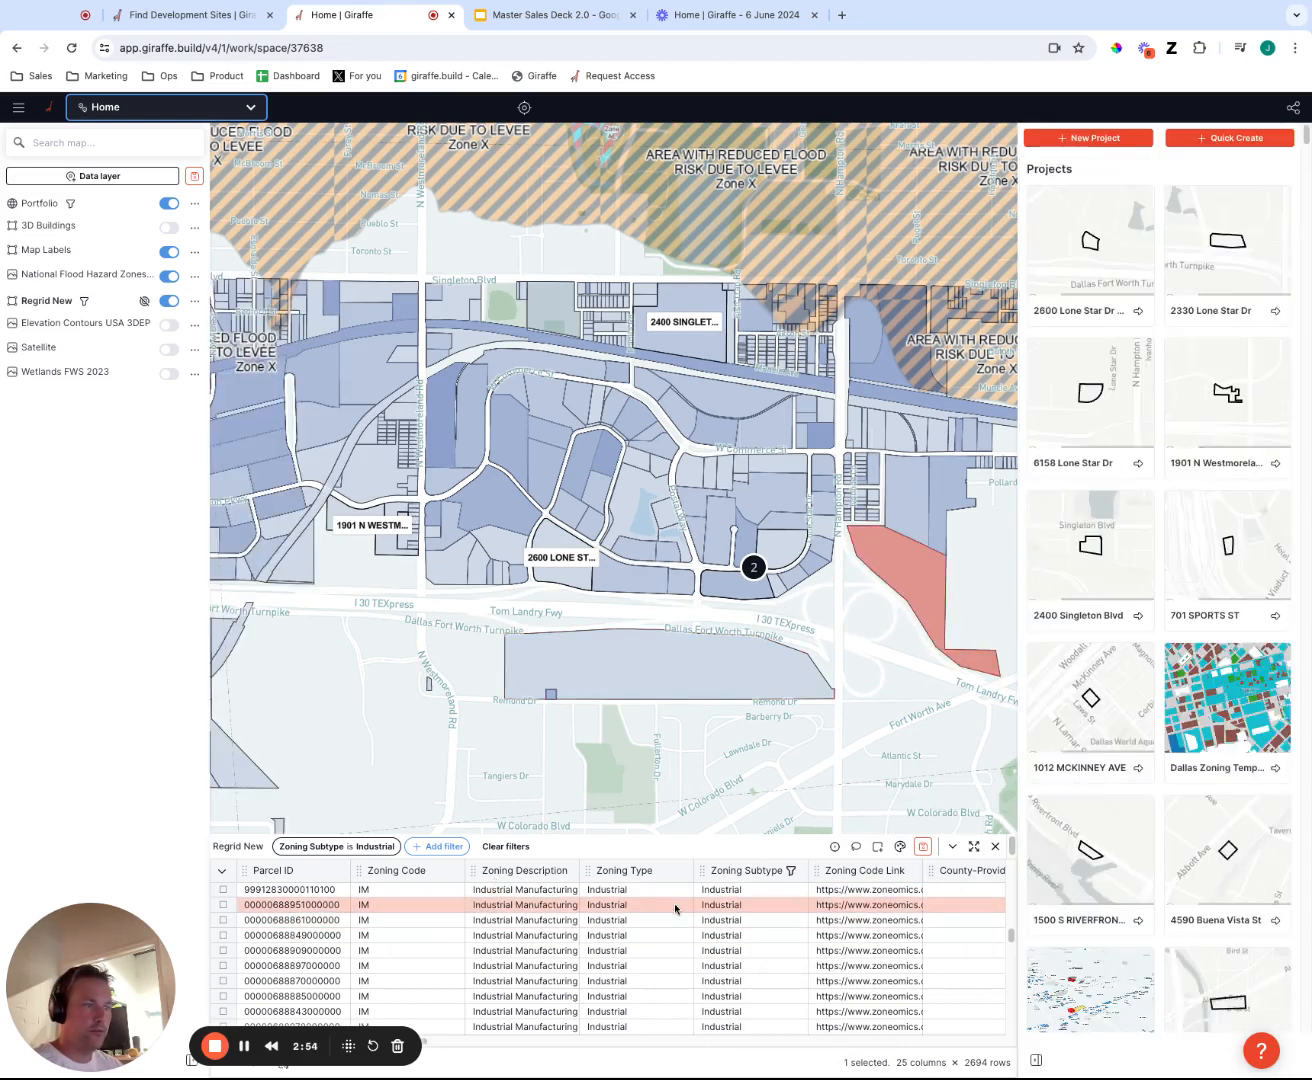
click(440, 847)
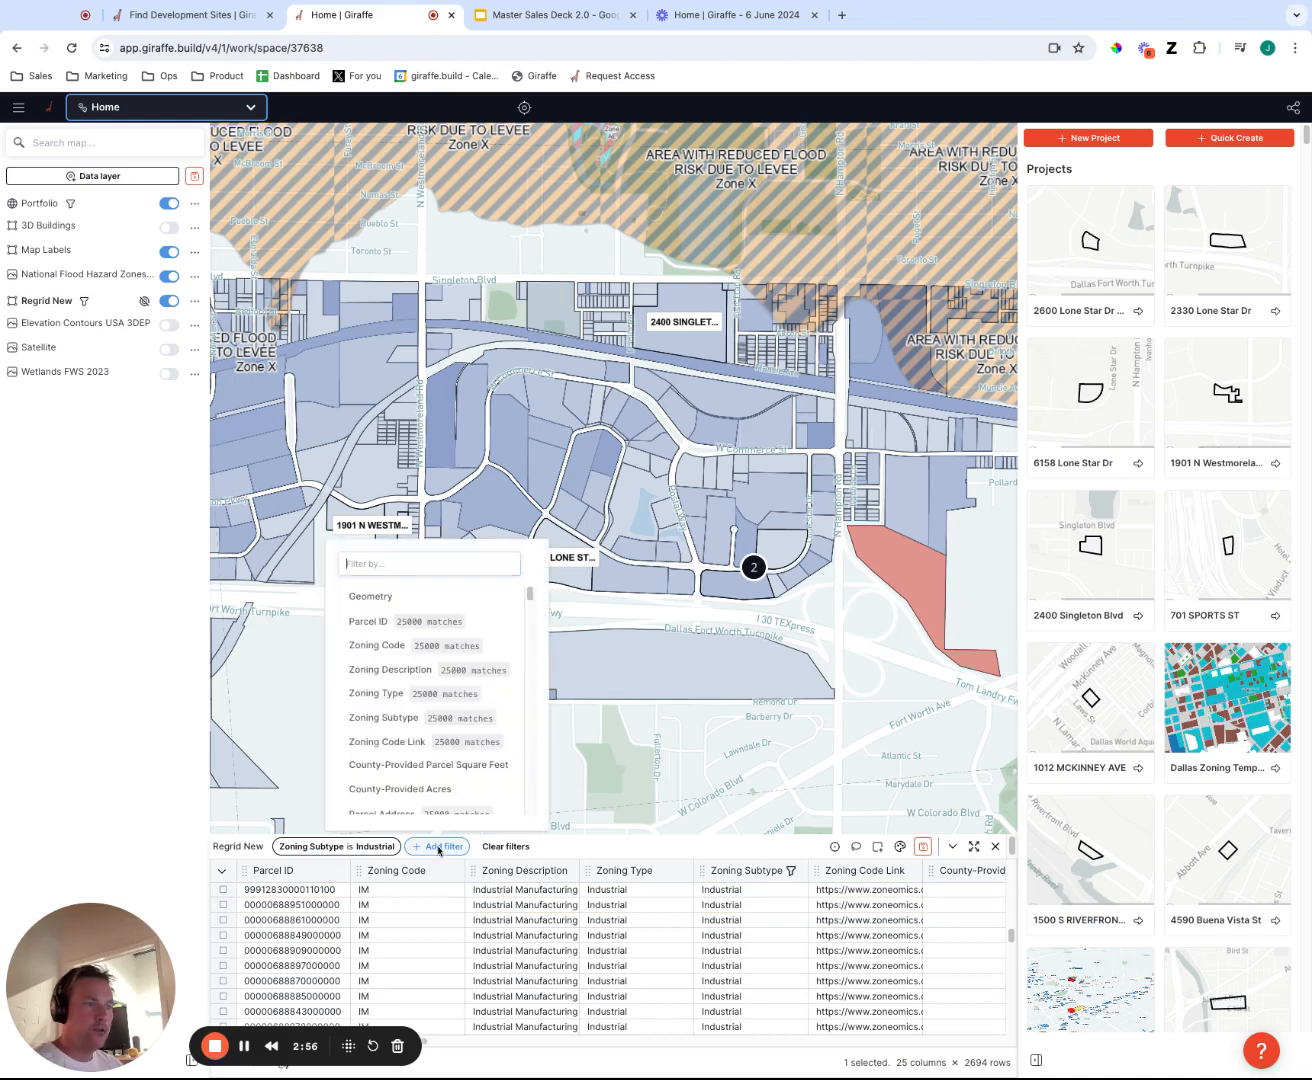
text(acre)
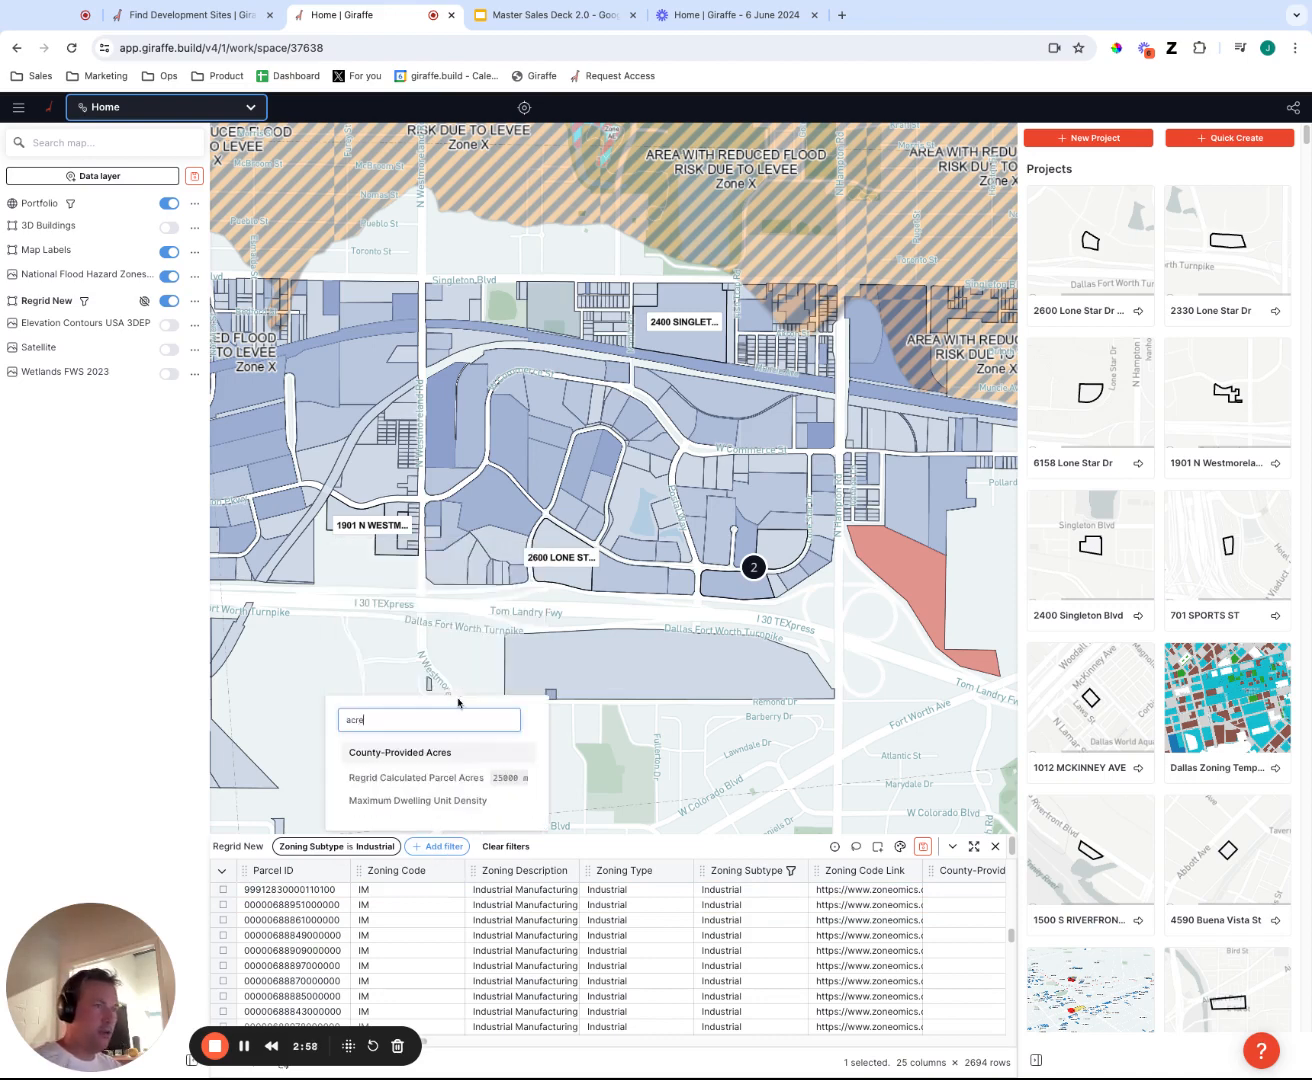
click(455, 778)
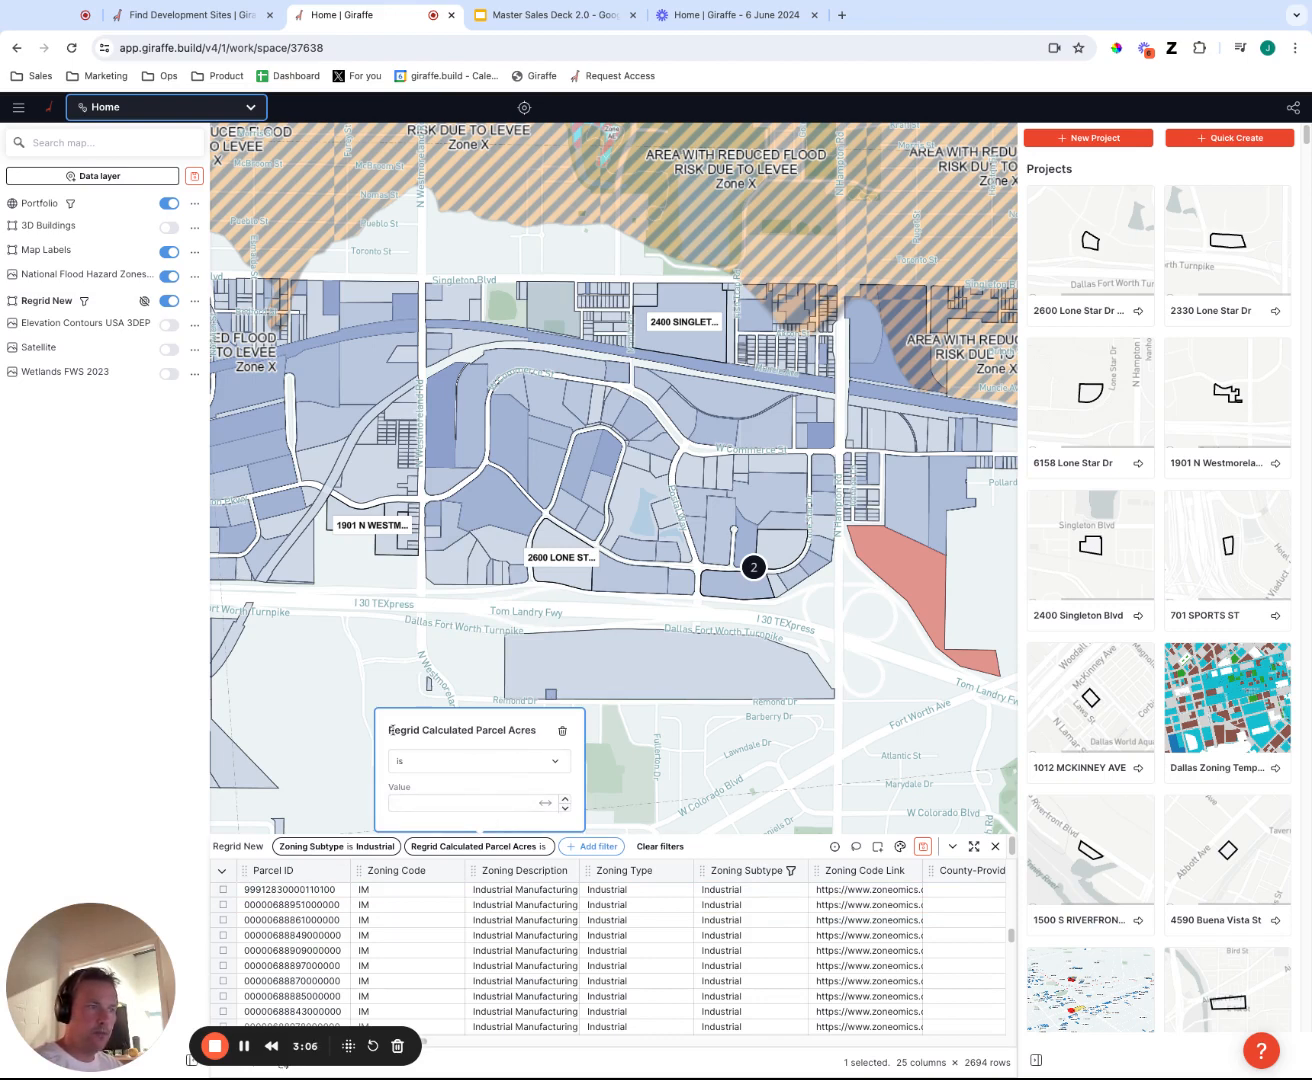
click(423, 759)
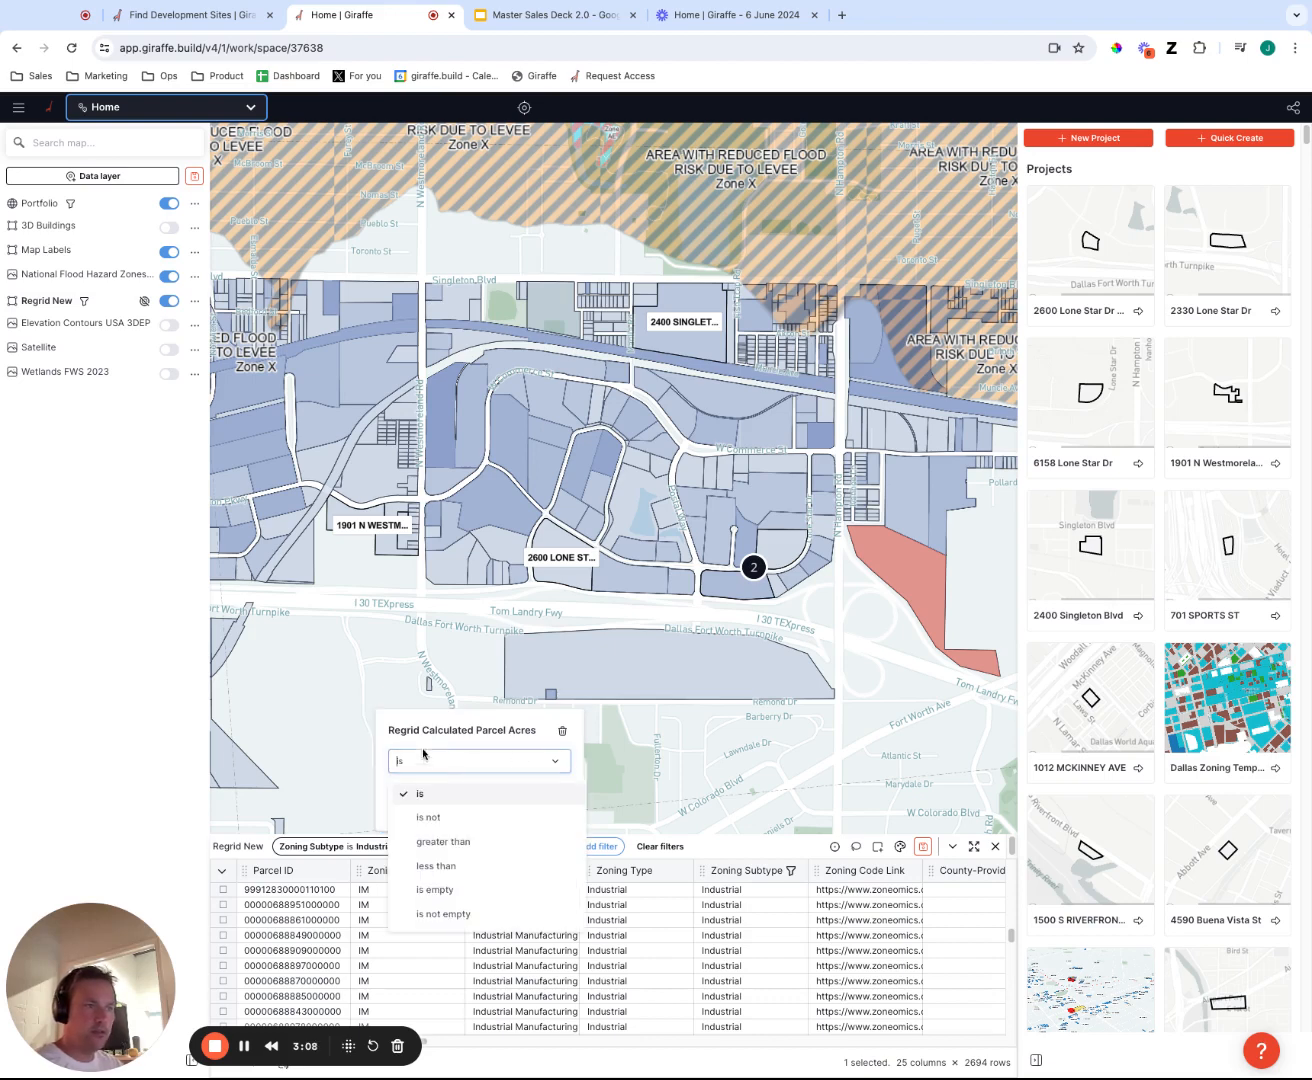
click(478, 845)
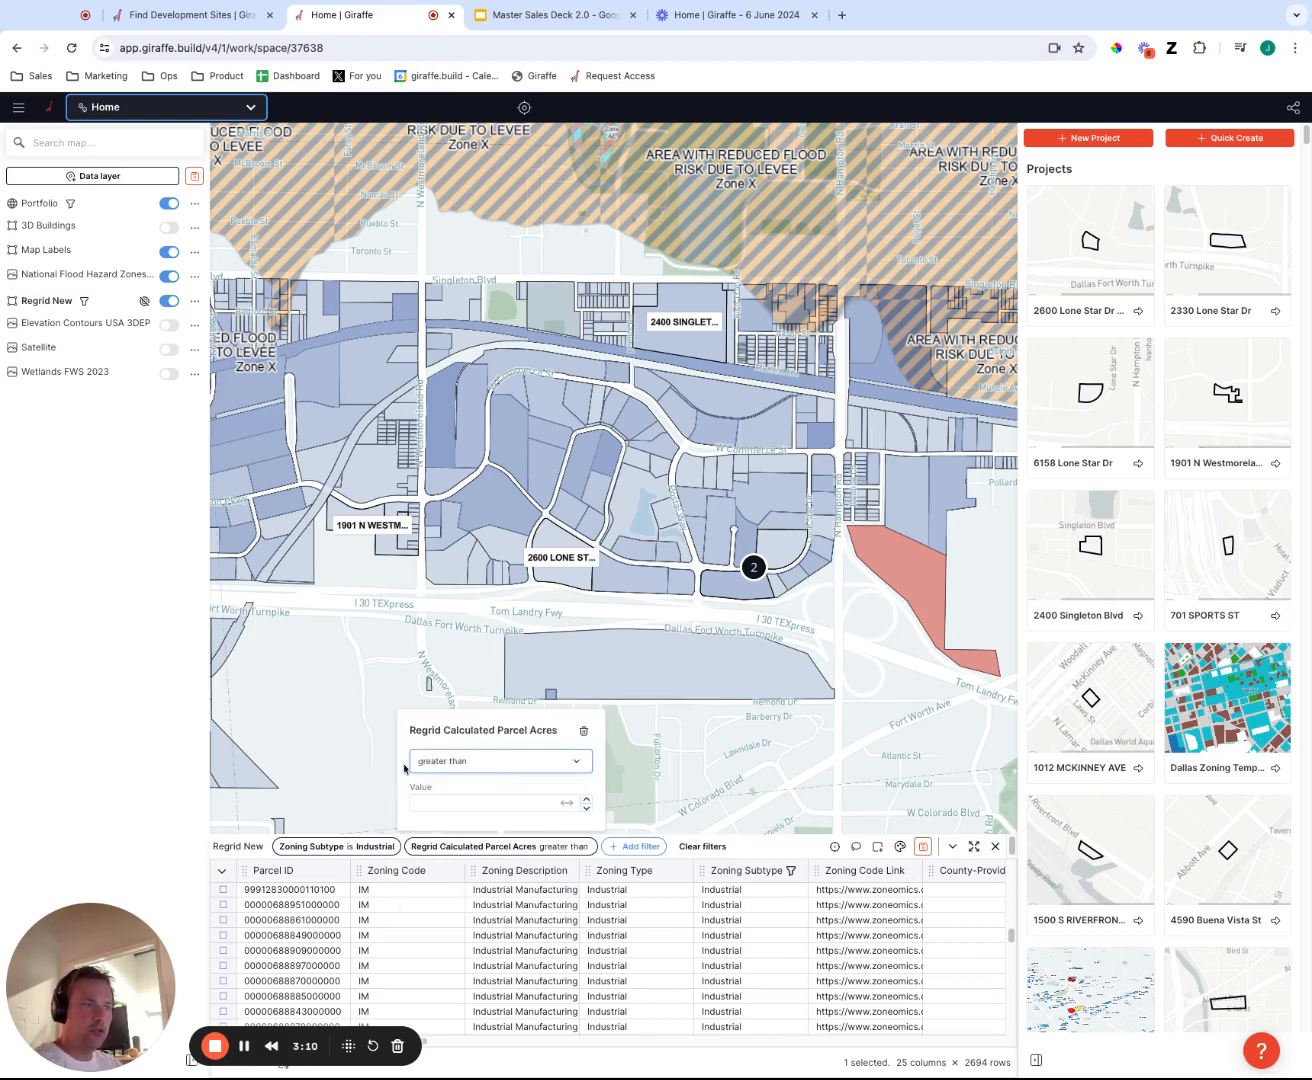
click(442, 804)
text(2)
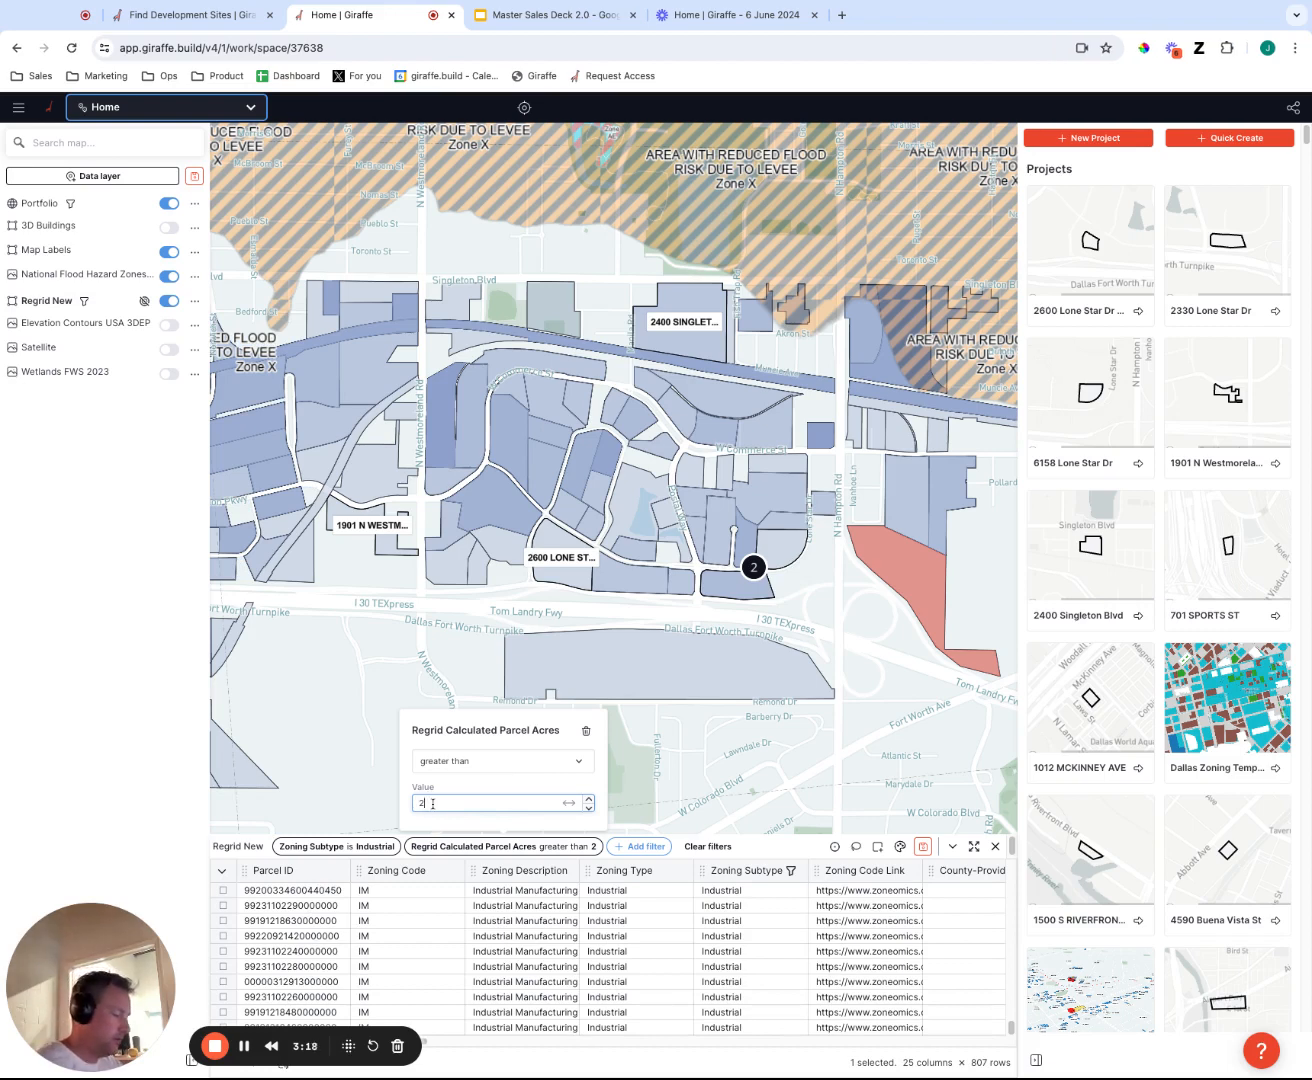
text(0)
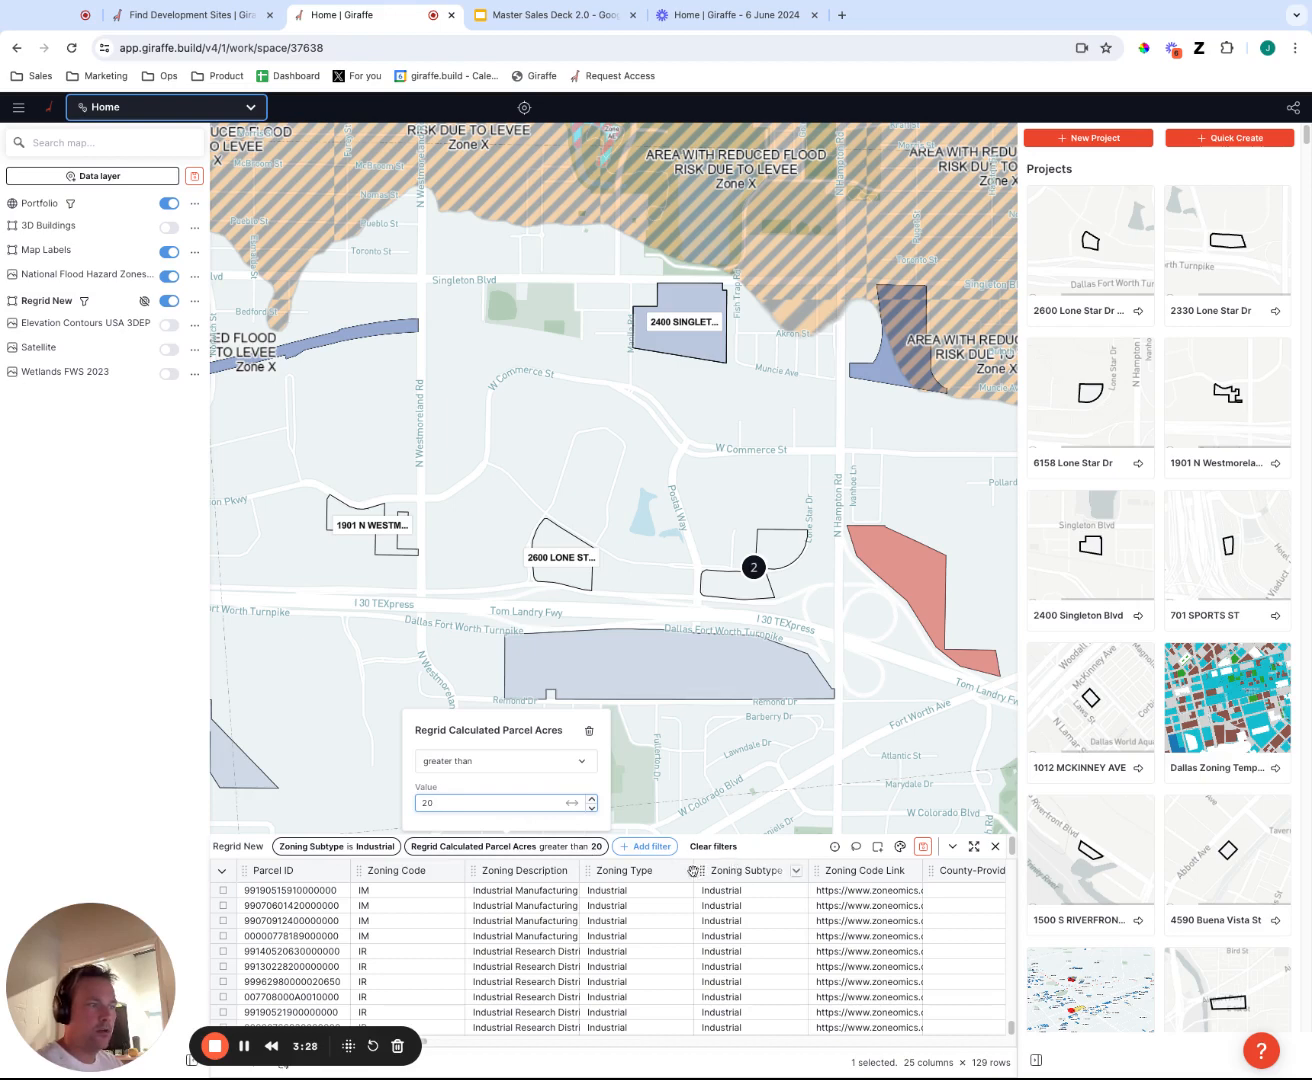
click(527, 849)
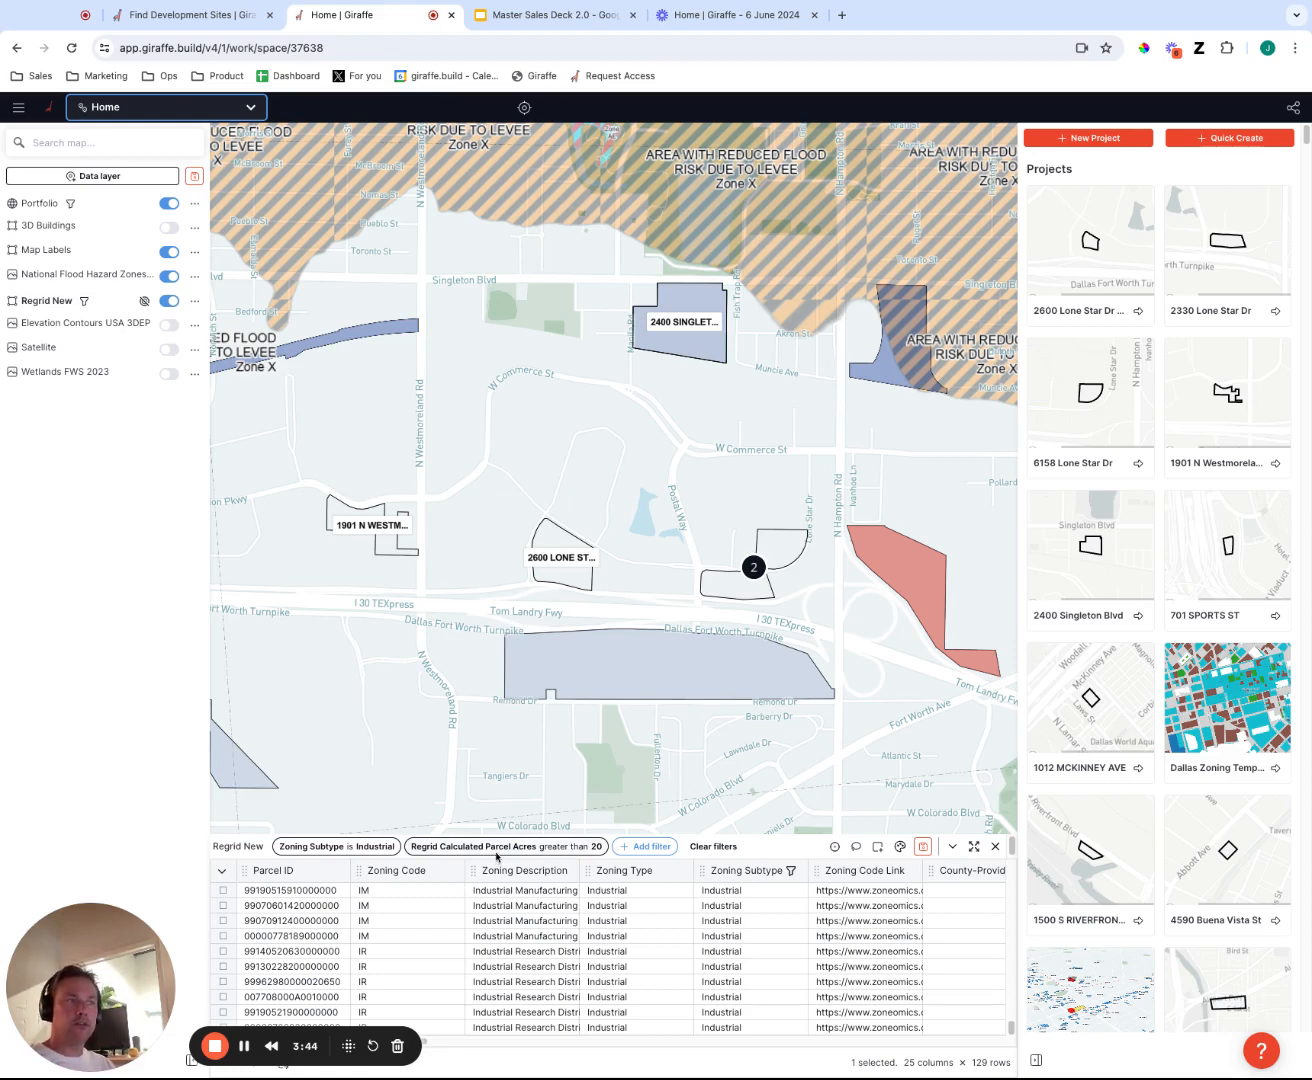
Add three large industrial parcels south of the Dallas Fort Worth Turnpike to the selection: two just west of Chalk Hill Rd and one east of it.
scroll(886, 729, right, 4)
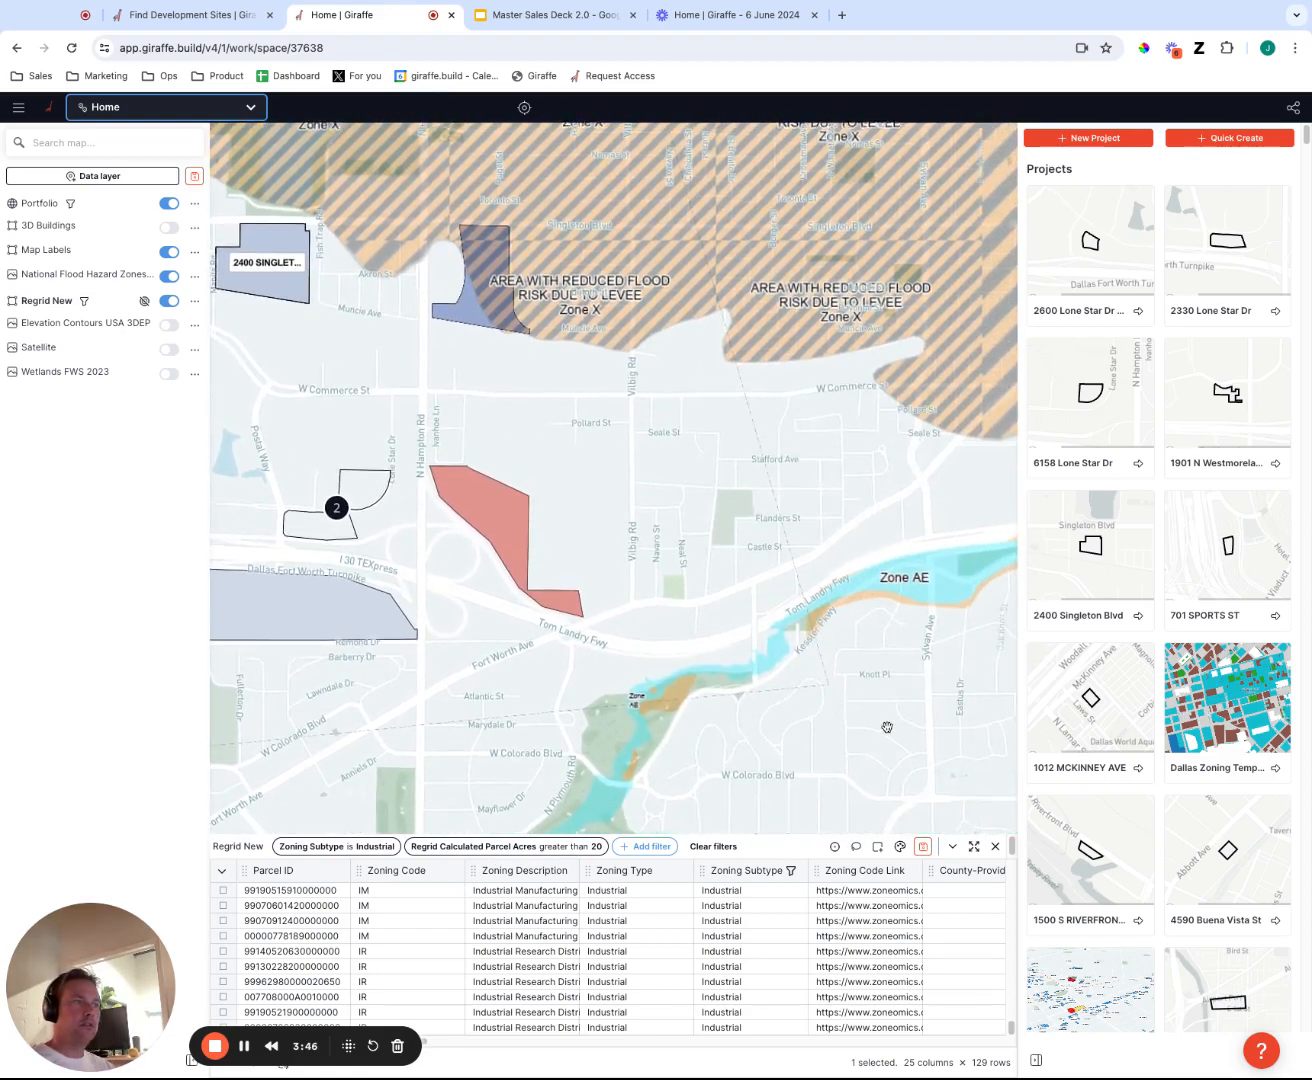
scroll(887, 728, left, 4)
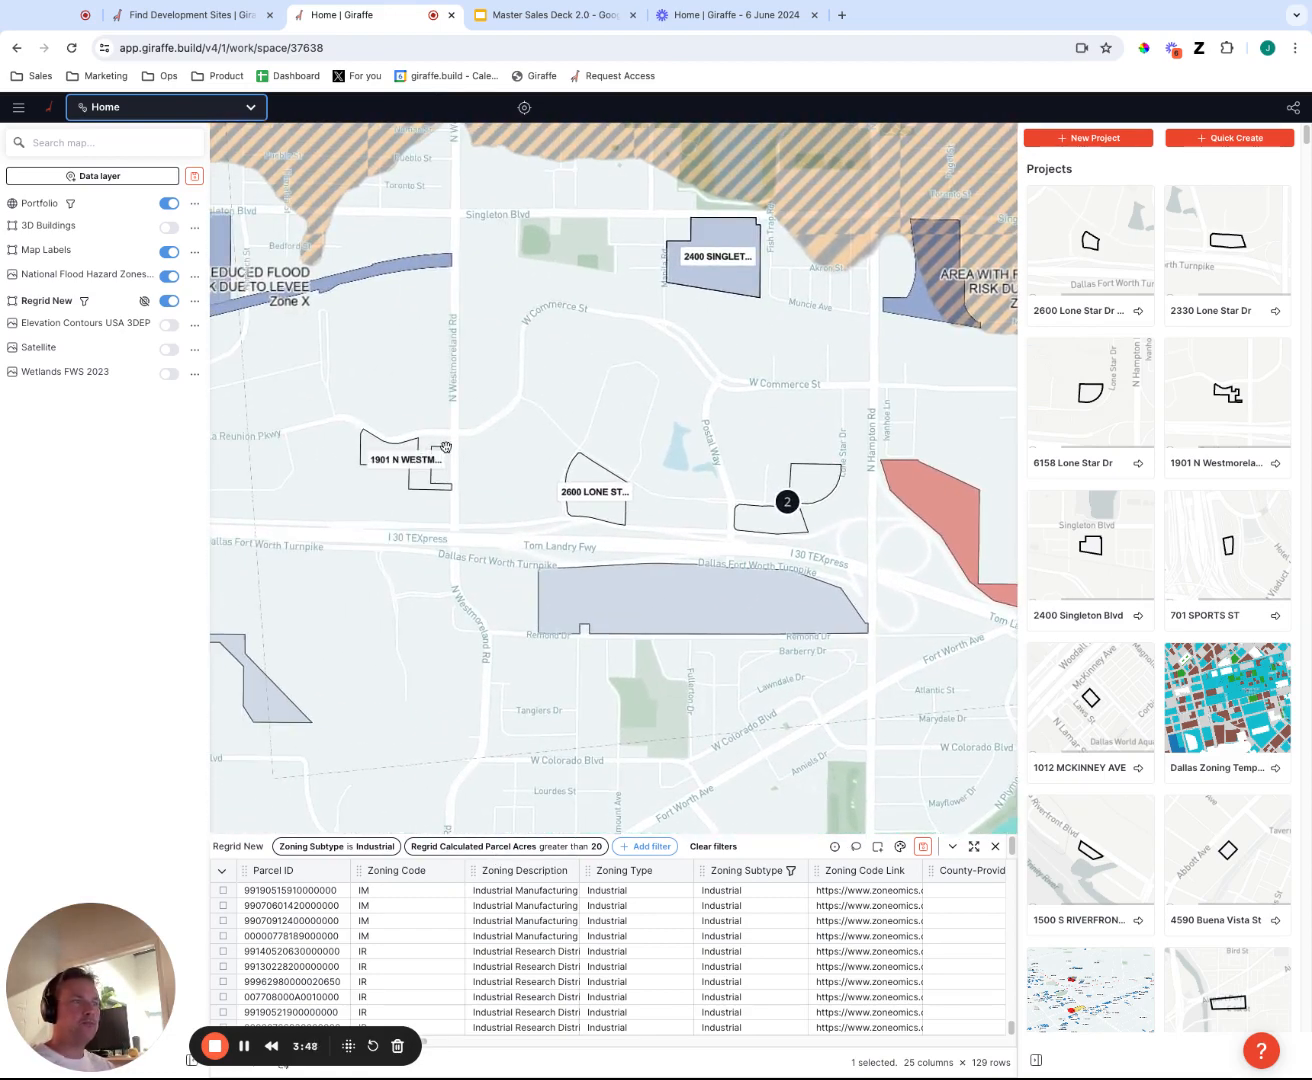
scroll(826, 690, left, 8)
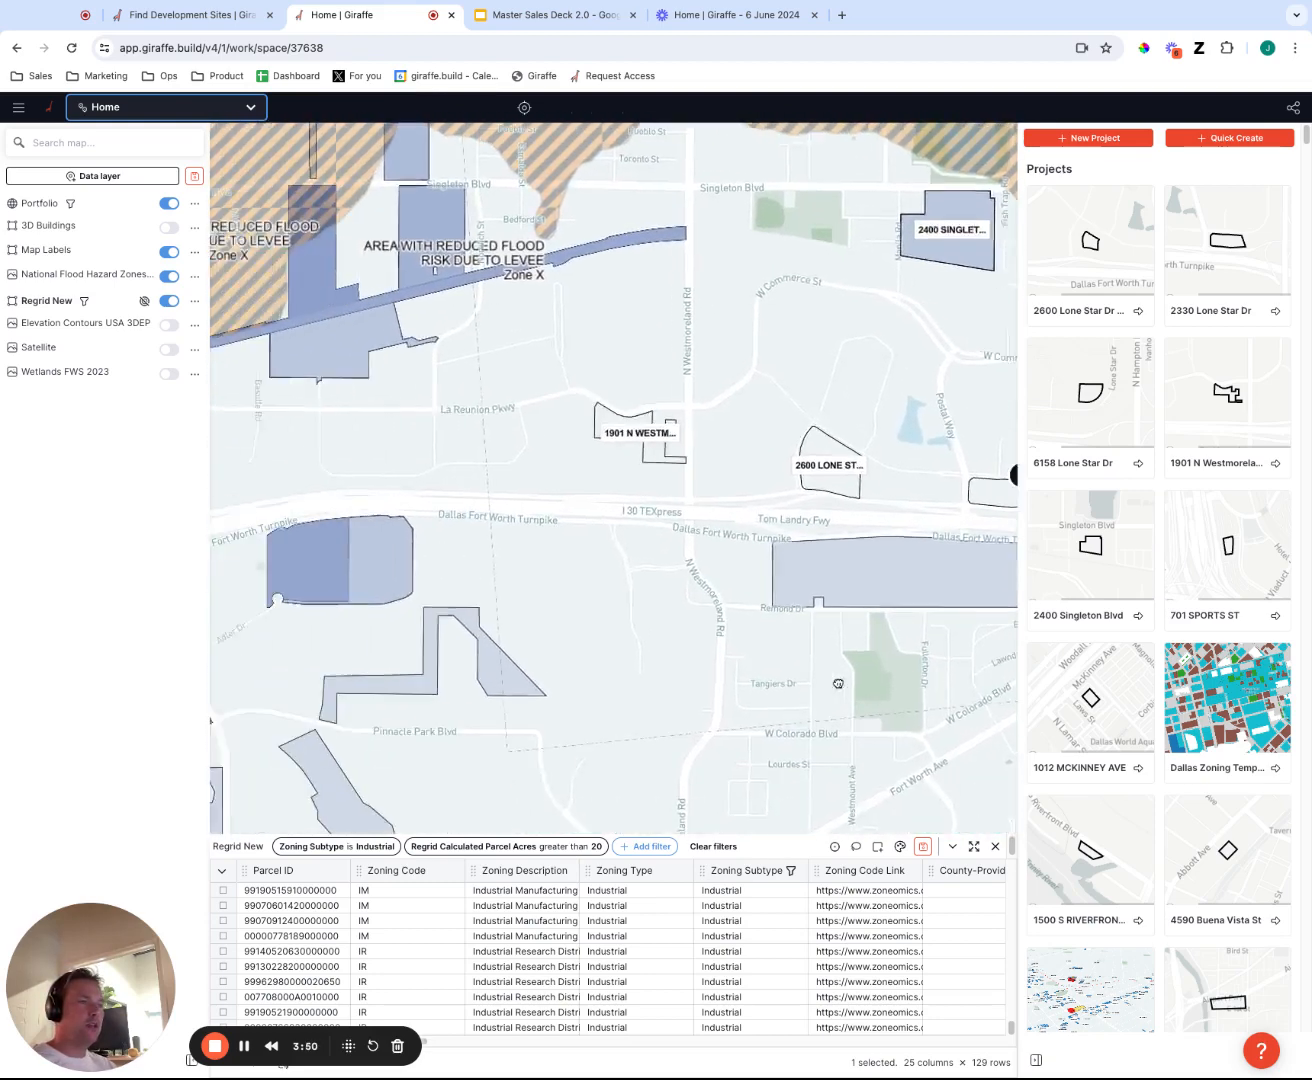
scroll(664, 491, left, 5)
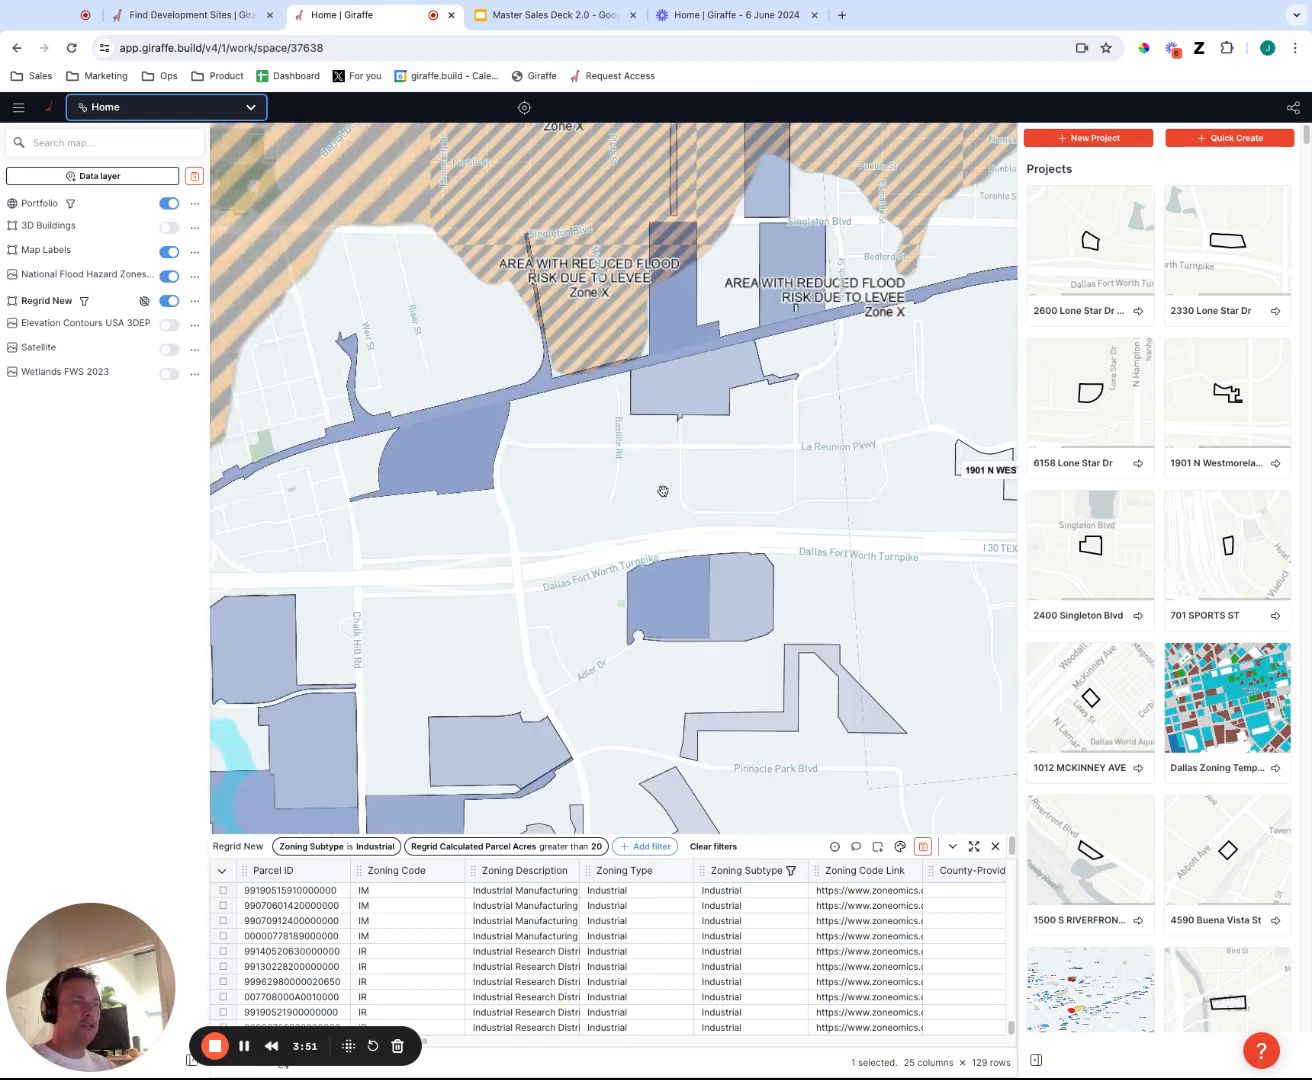
scroll(526, 624, left, 2)
scroll(526, 624, left, 3)
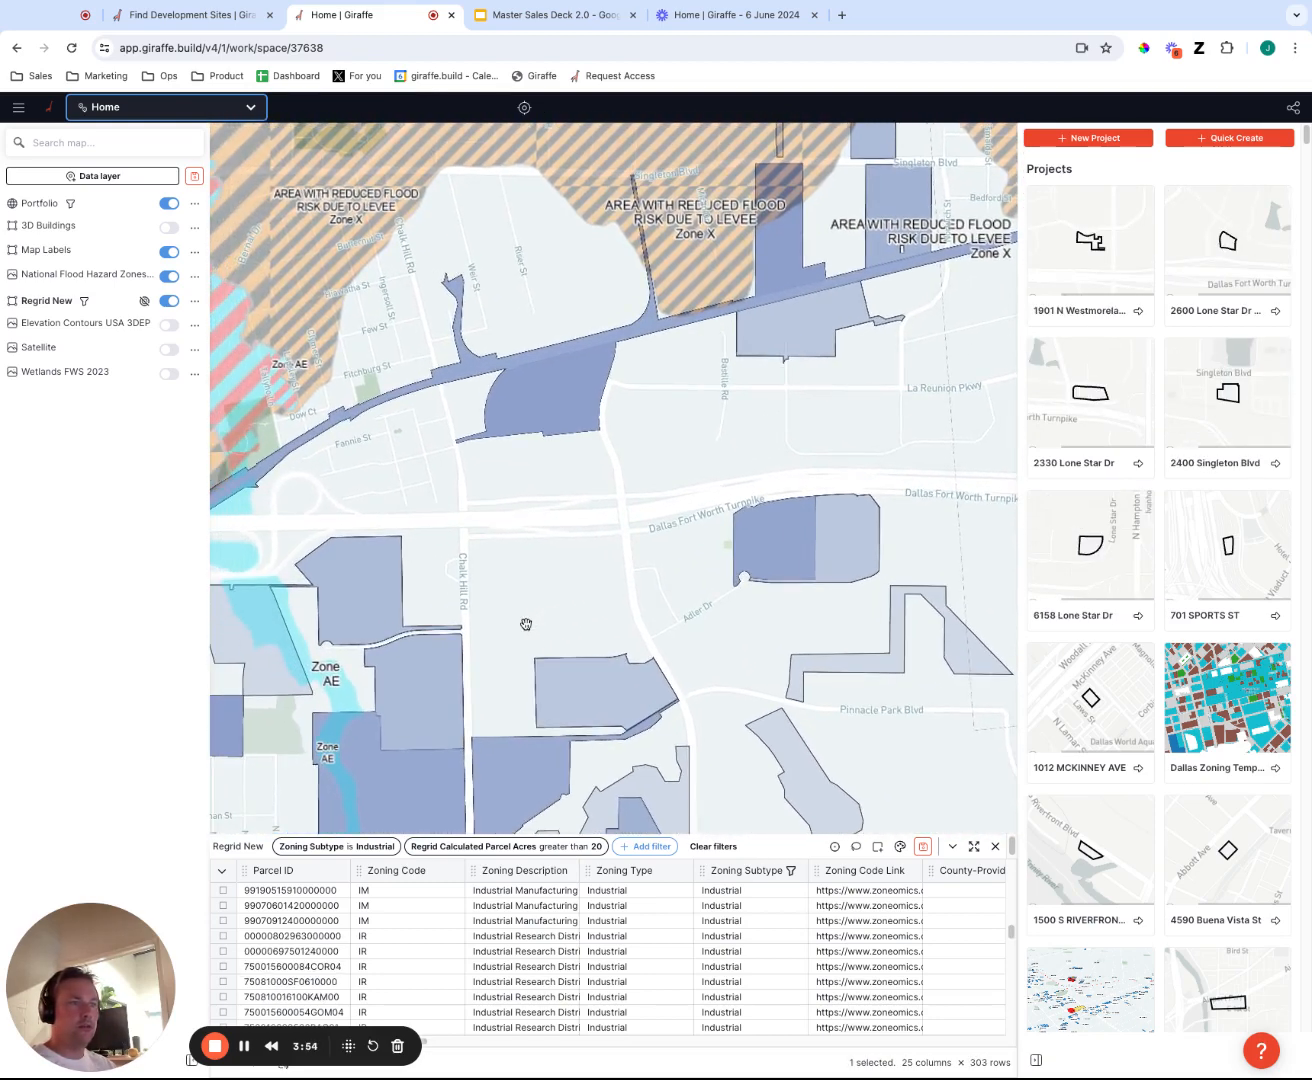
click(359, 584)
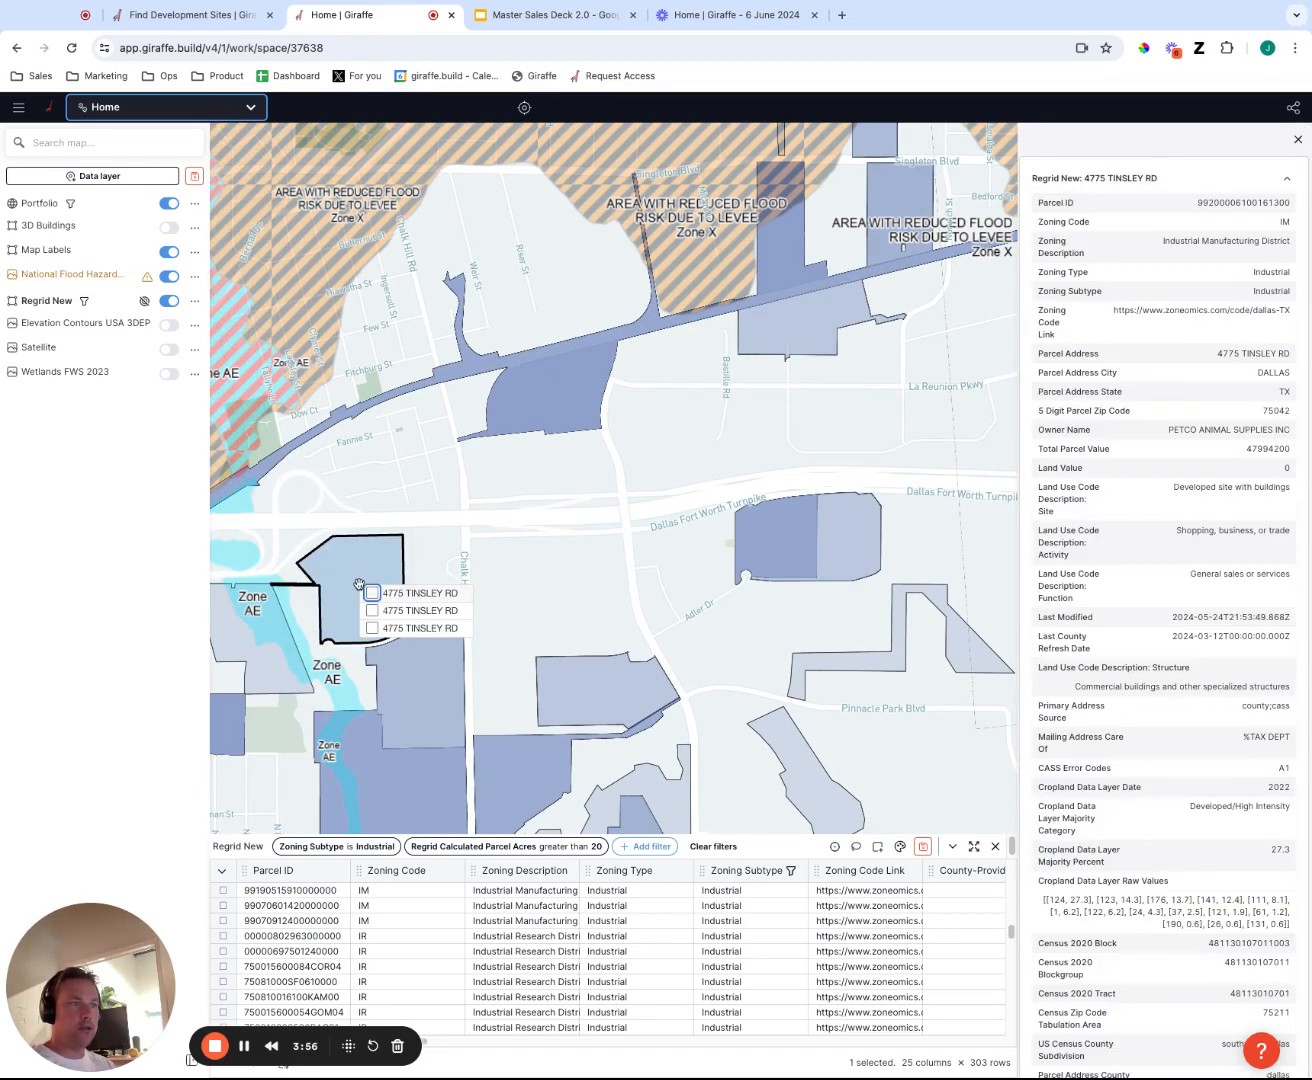
click(372, 593)
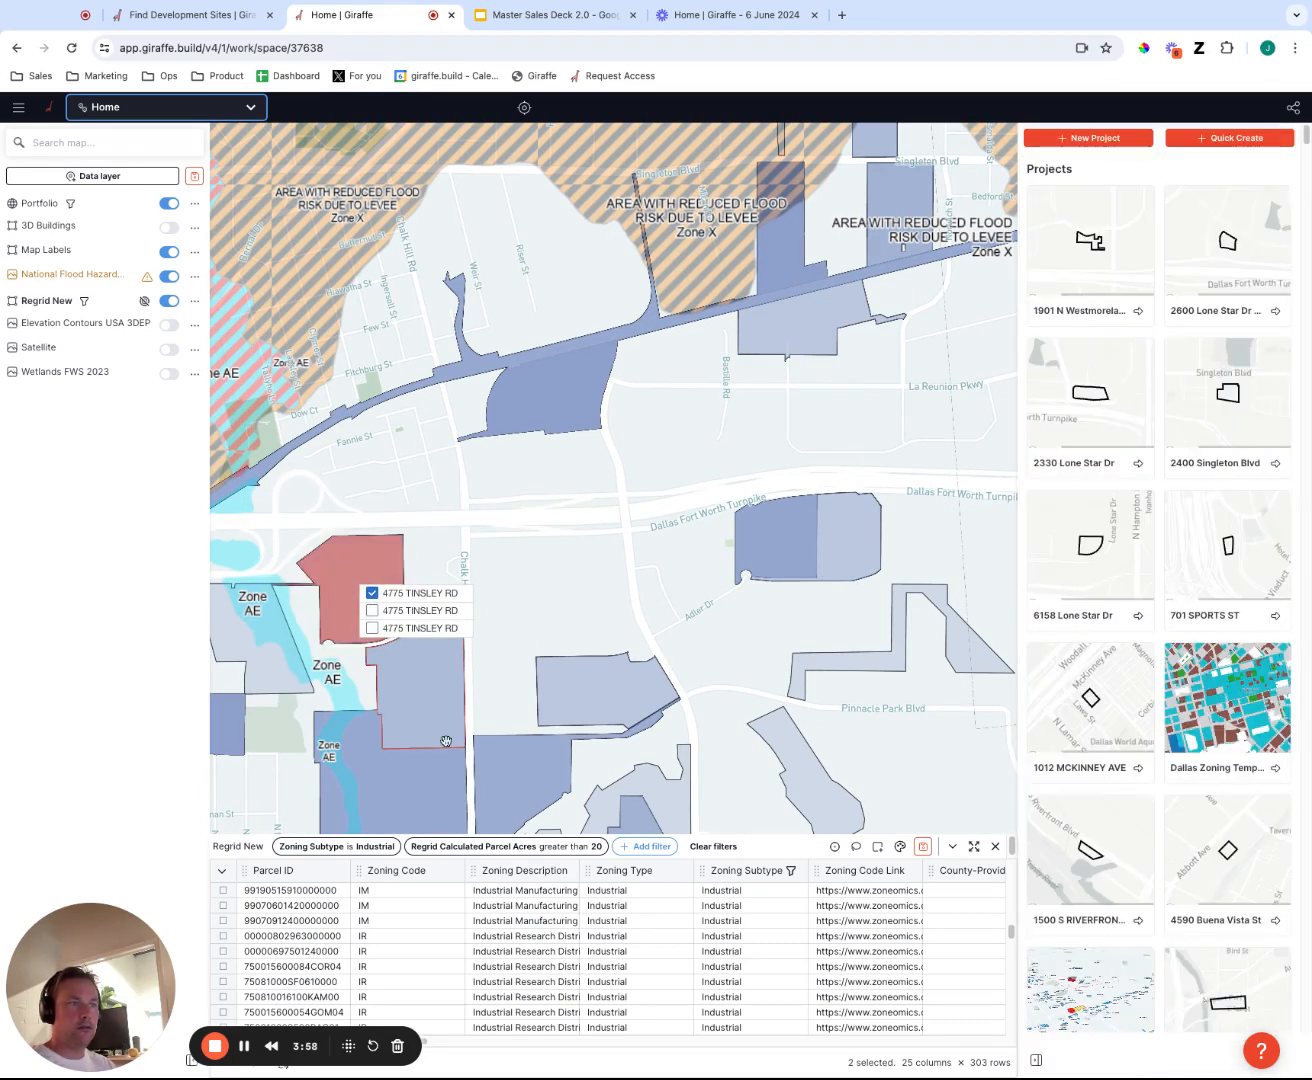
click(425, 699)
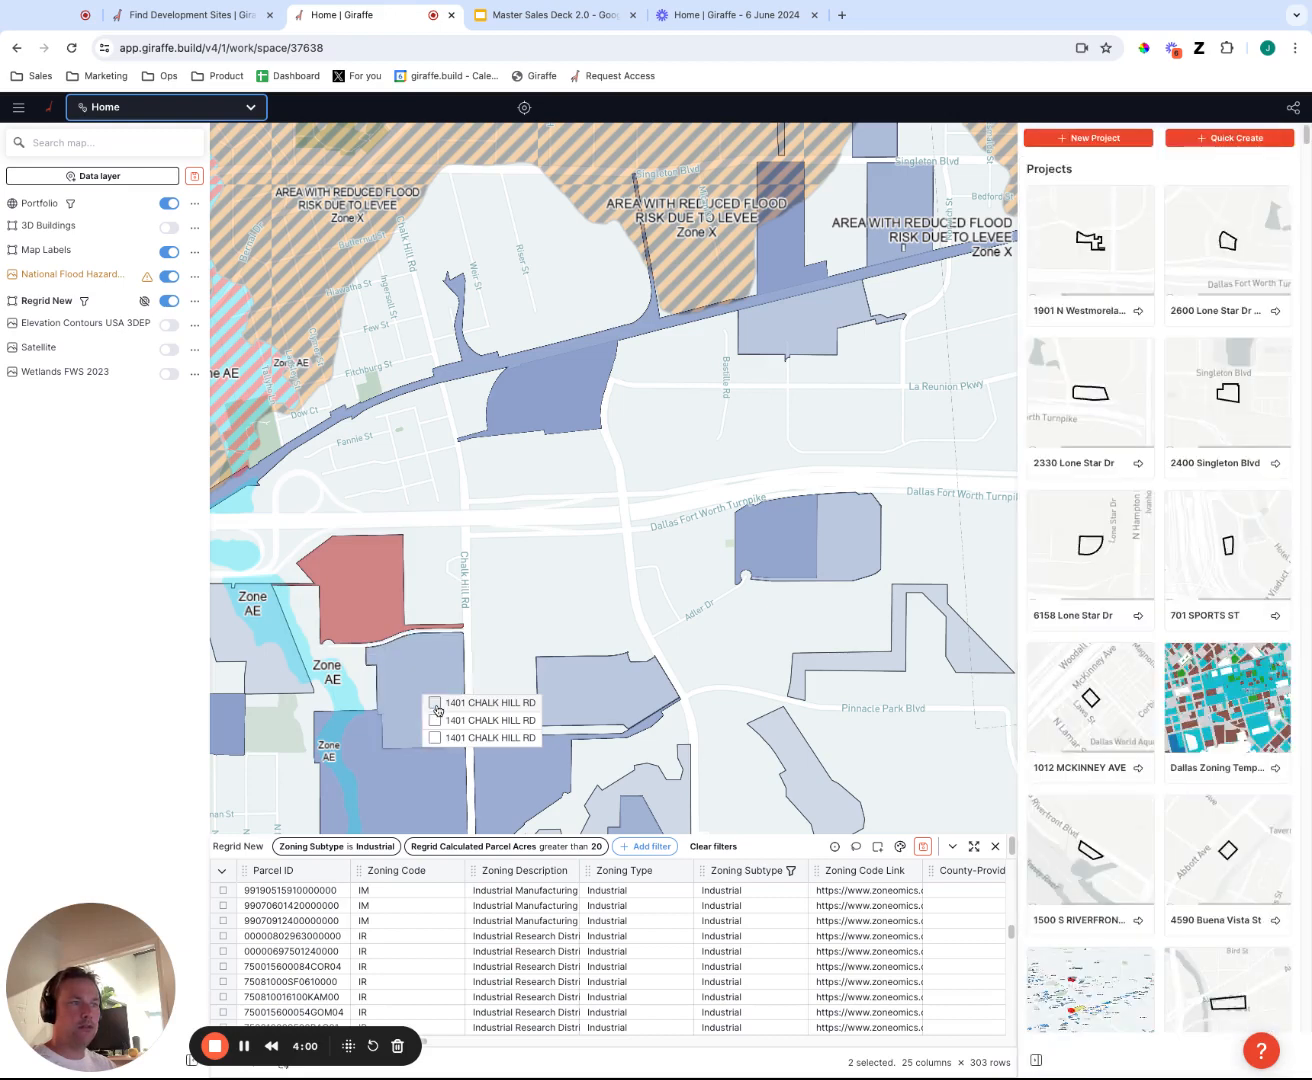
click(434, 704)
click(611, 696)
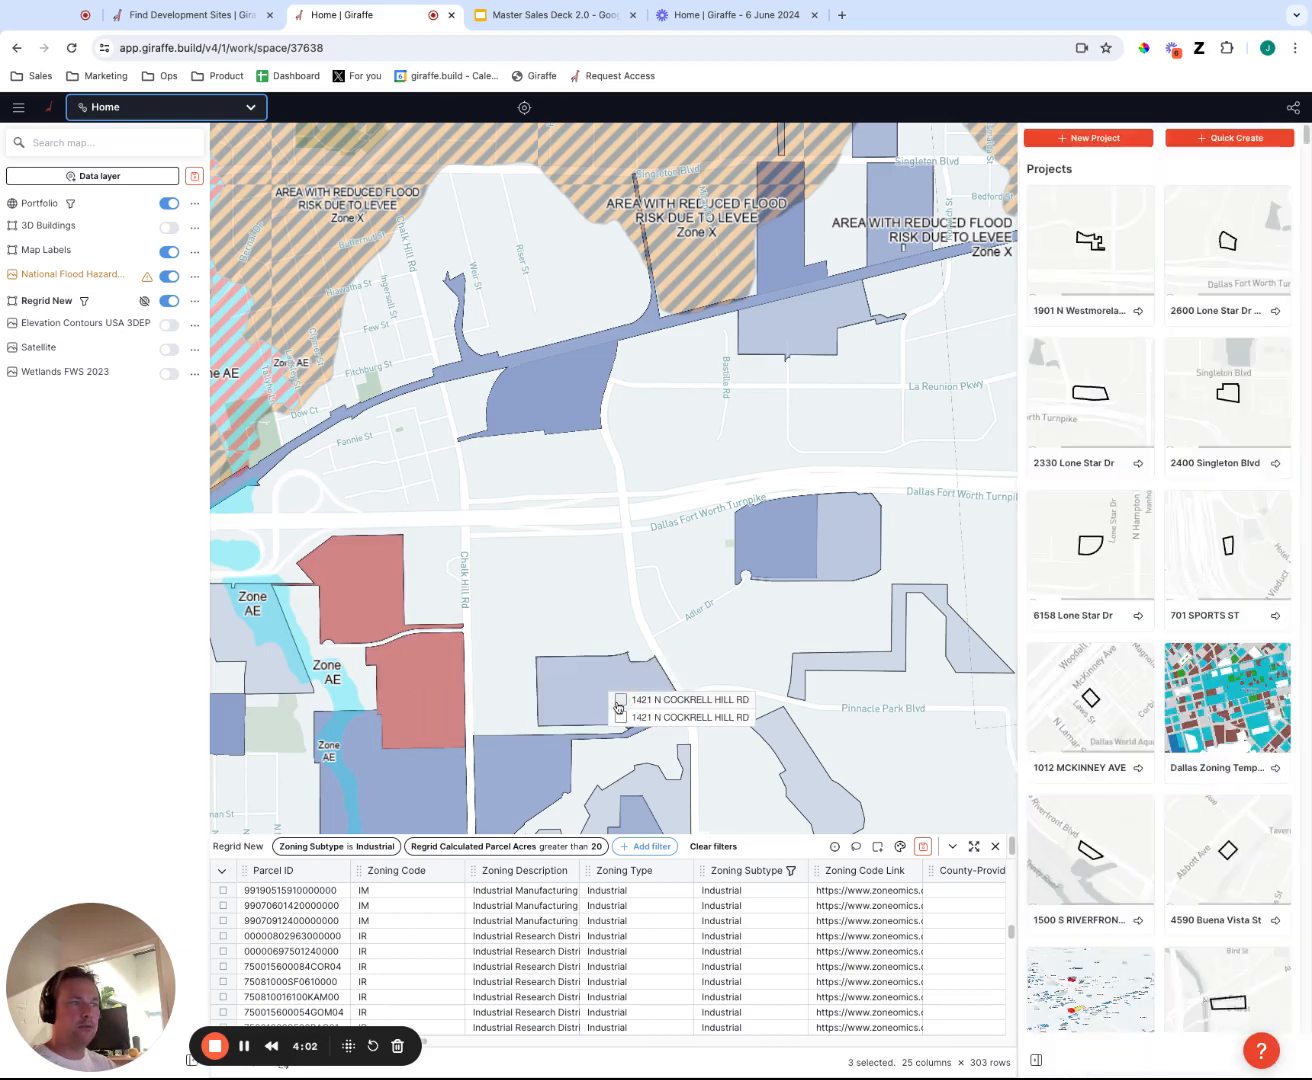
click(622, 700)
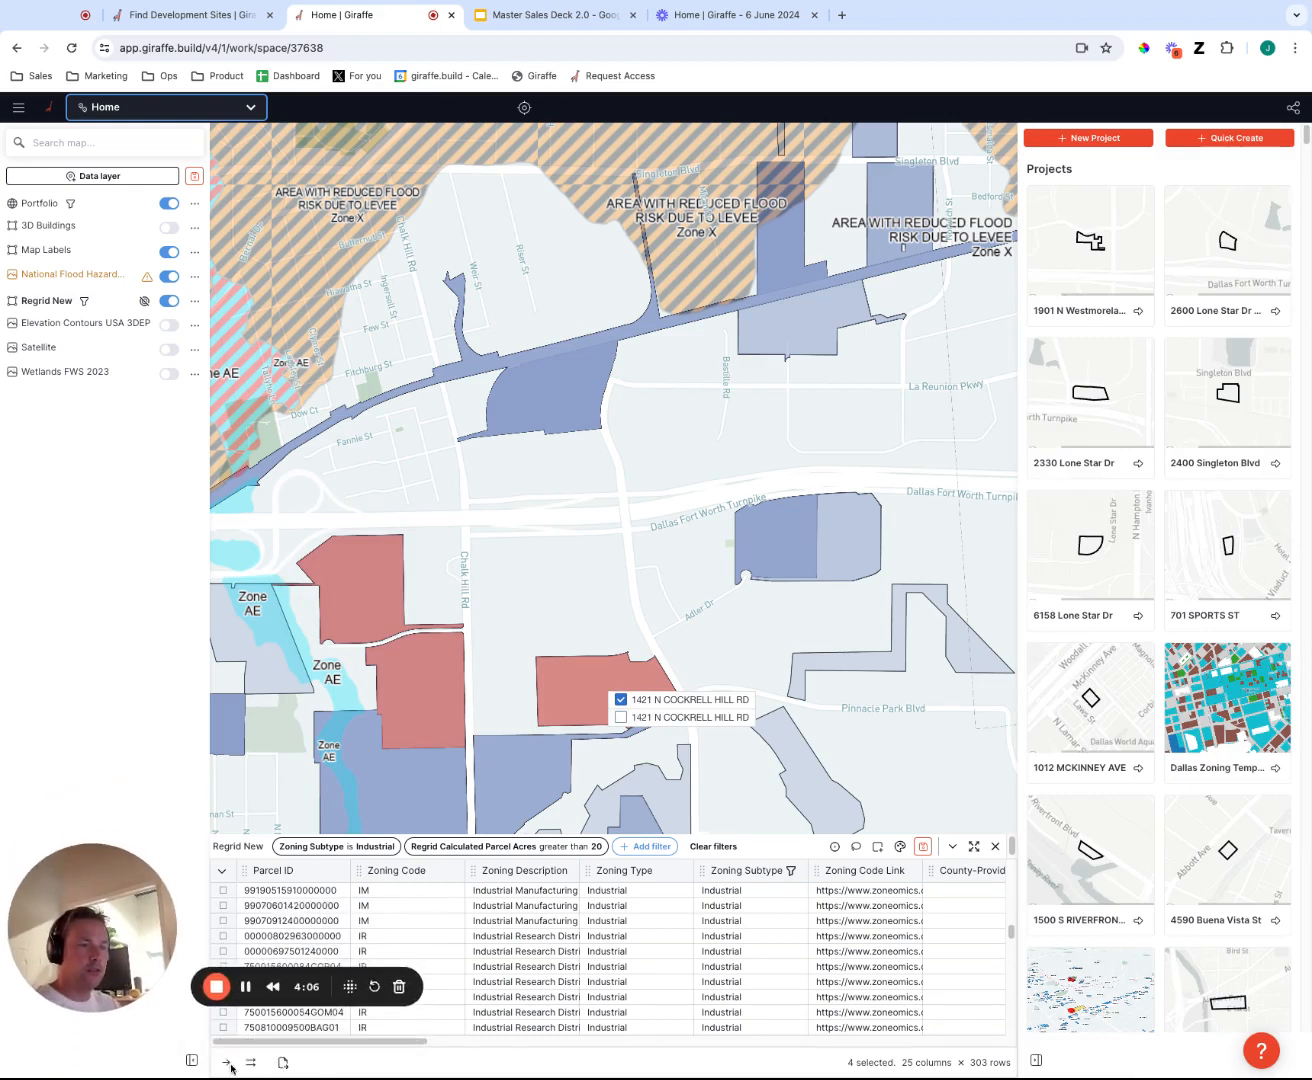
Create multiple projects from the four selected parcels, review their workspace properties with Wetlands Coverage left off, and save them.
click(230, 1065)
click(229, 1065)
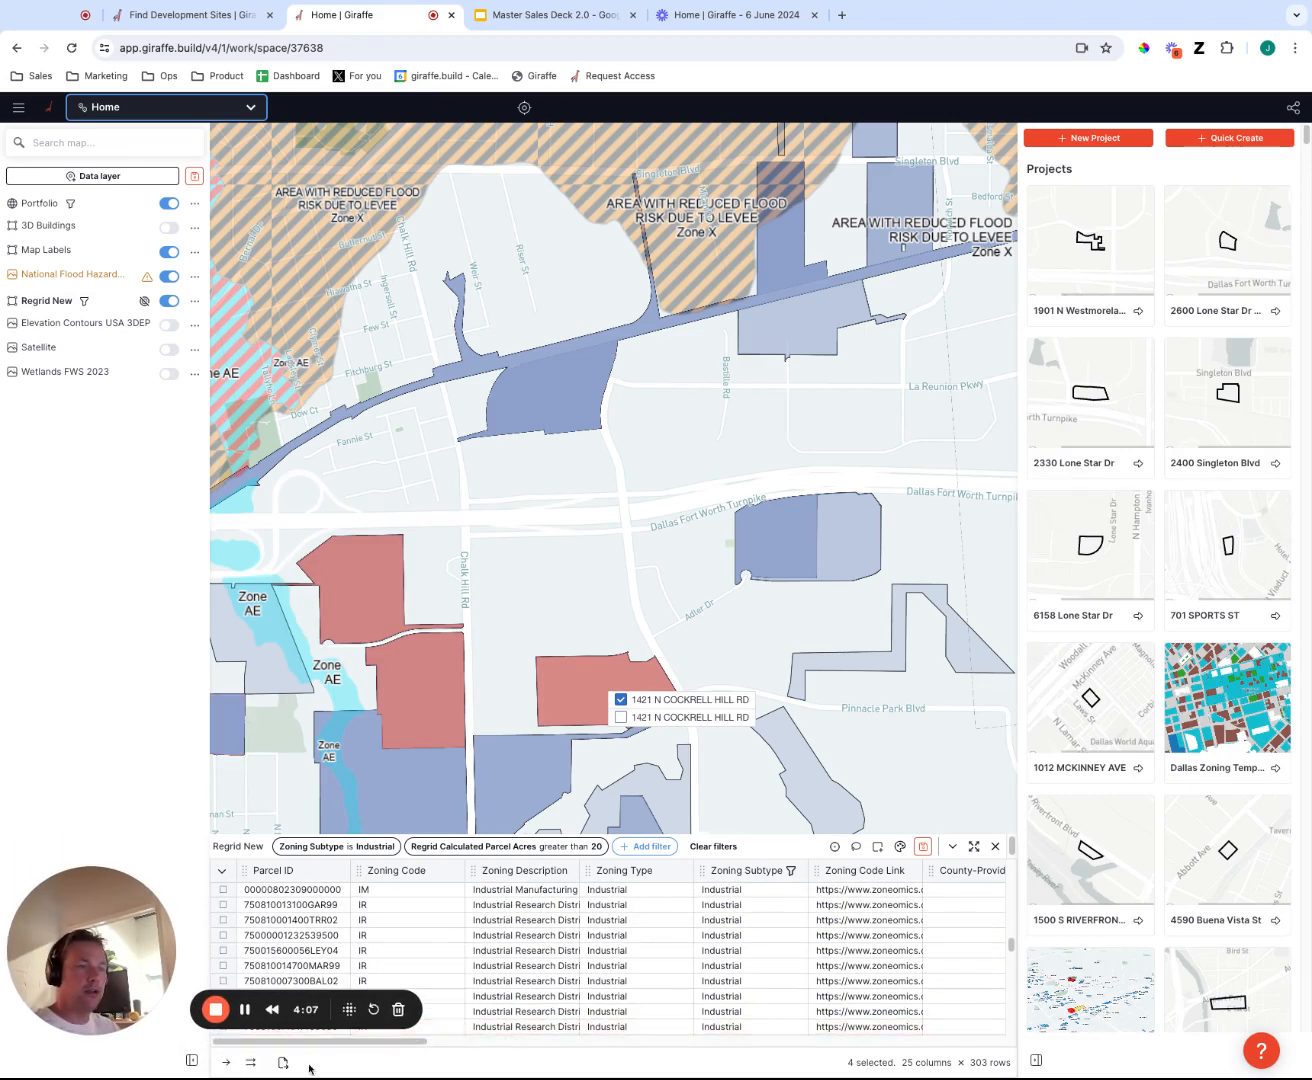
click(250, 1064)
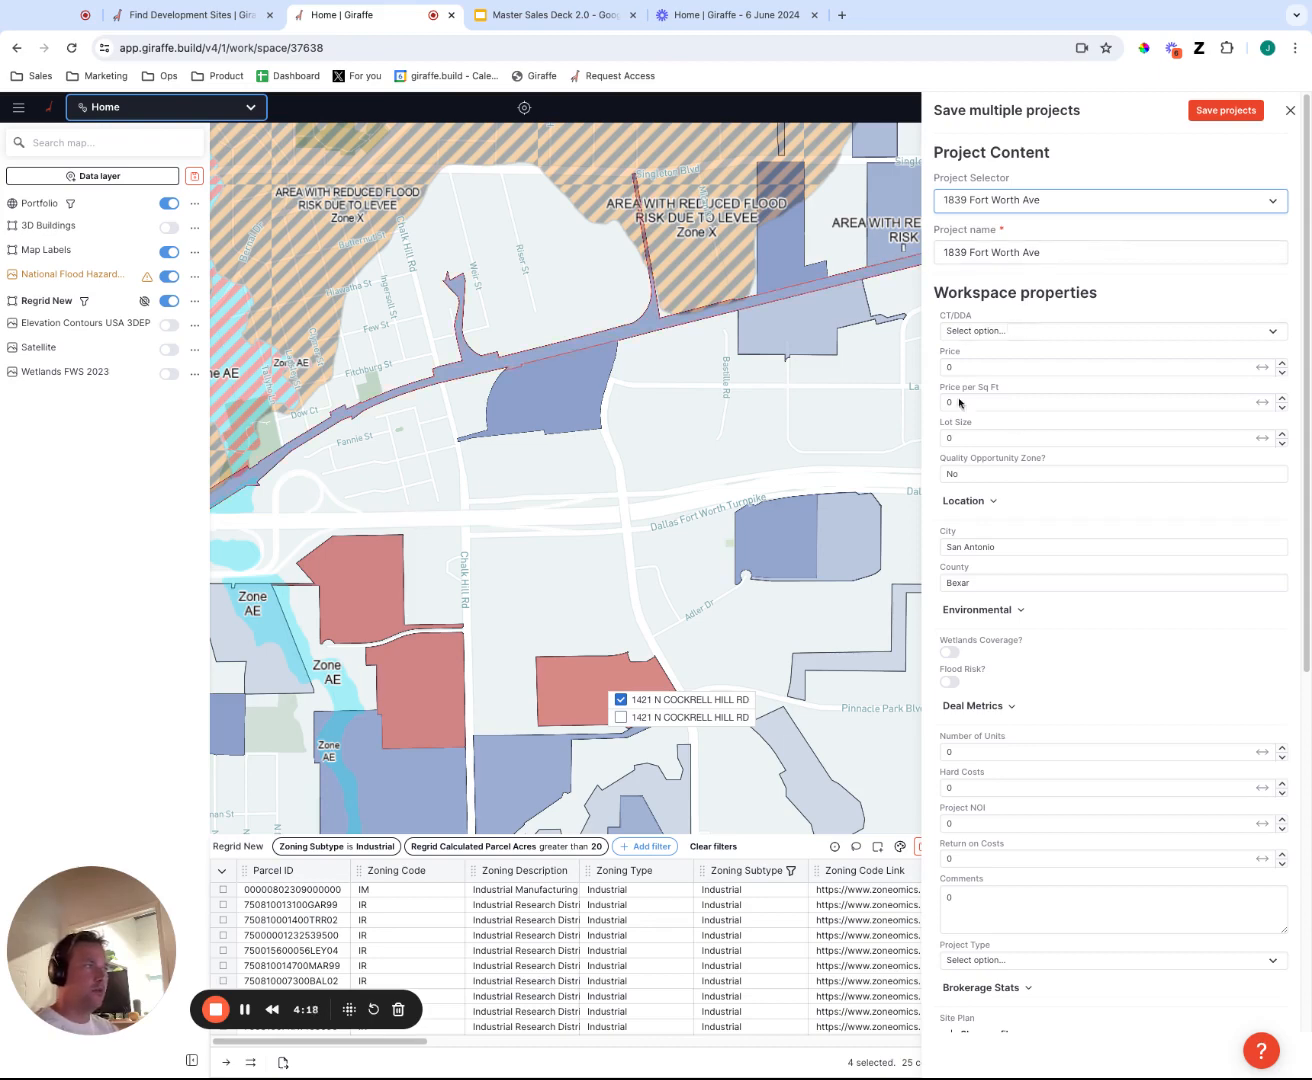
scroll(1100, 677, down, 5)
scroll(1086, 668, up, 5)
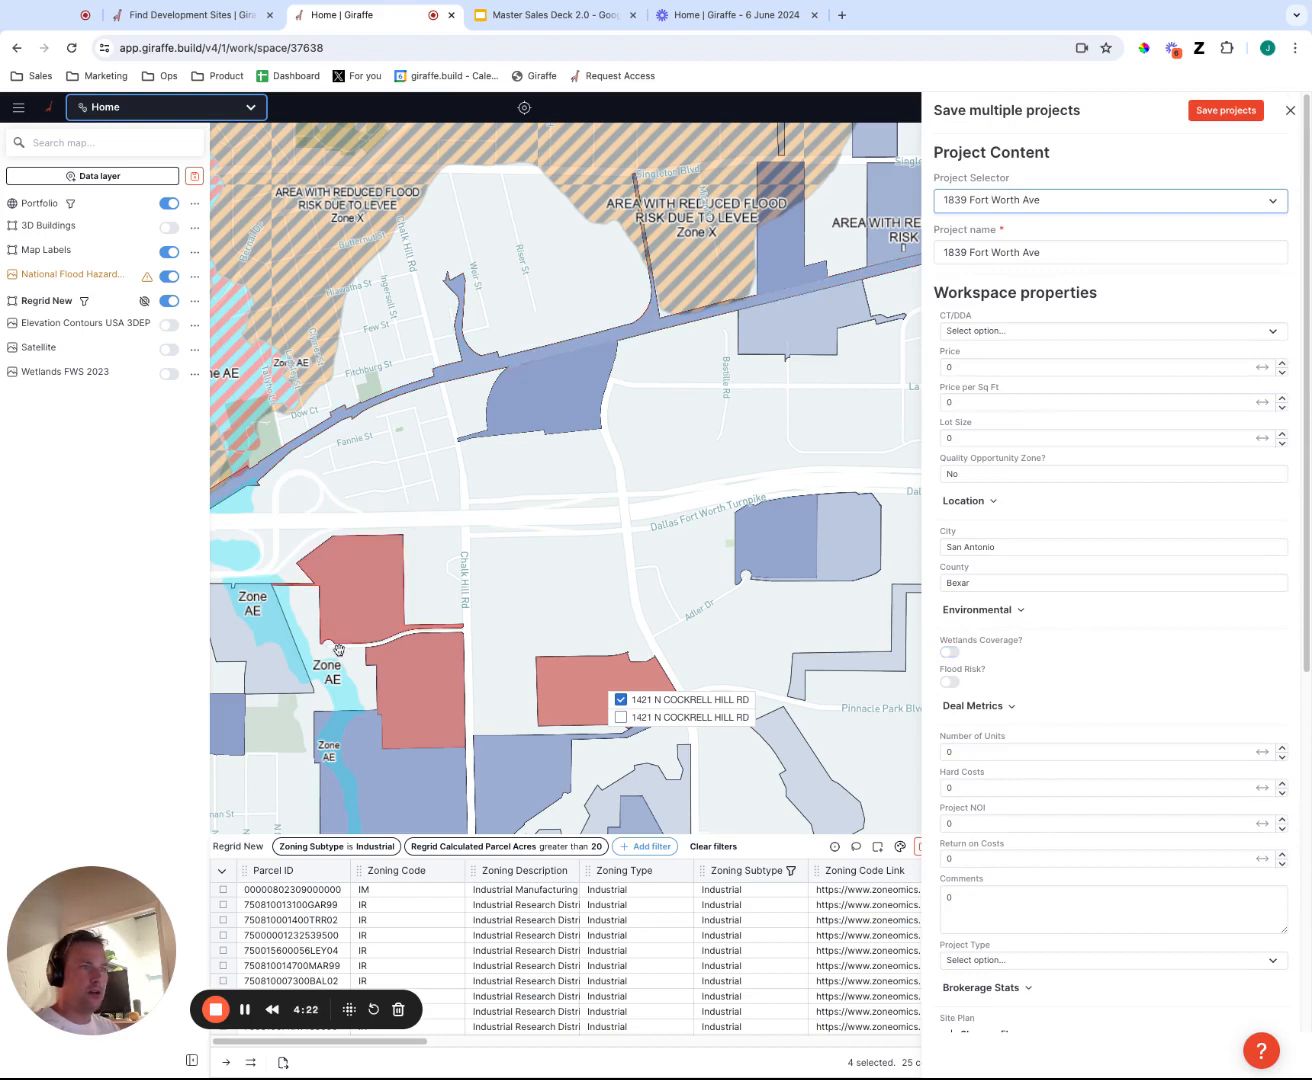
click(952, 653)
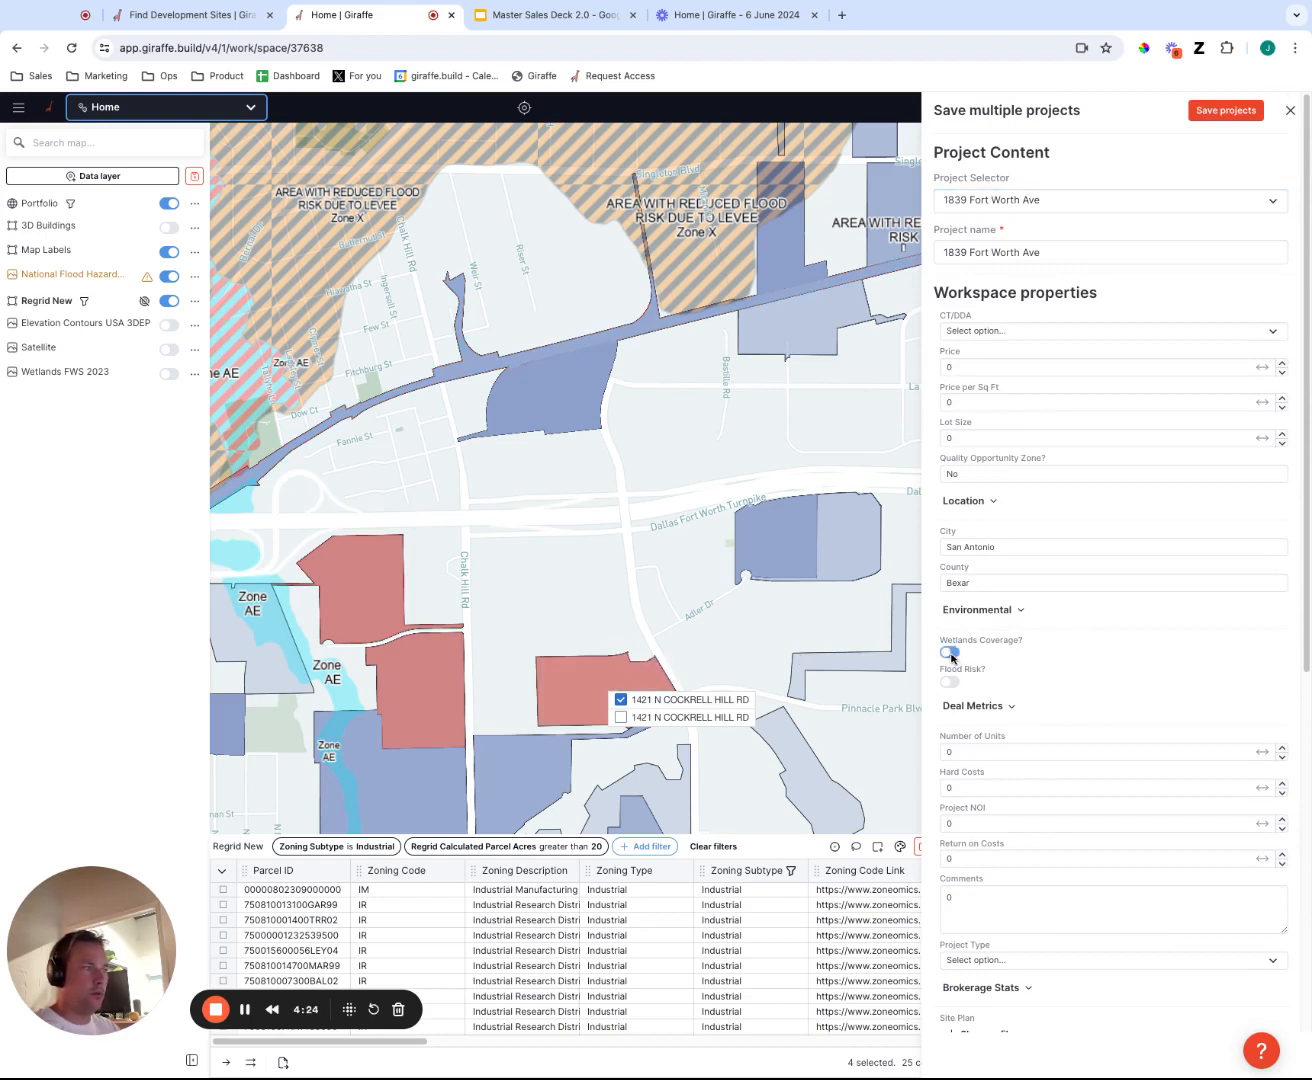
click(951, 652)
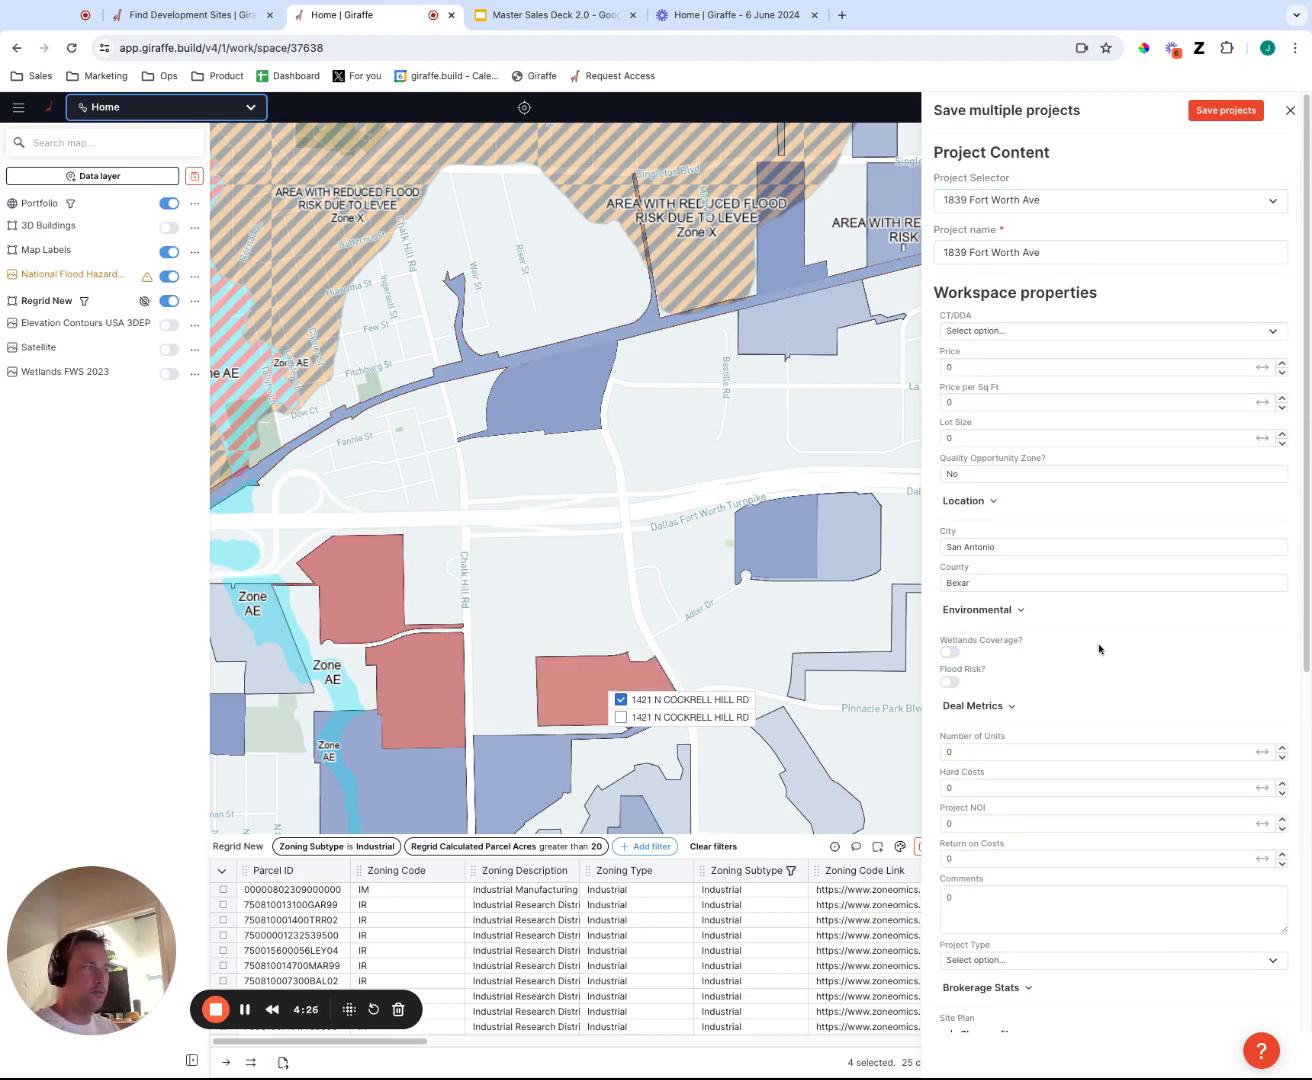
scroll(1114, 676, down, 1)
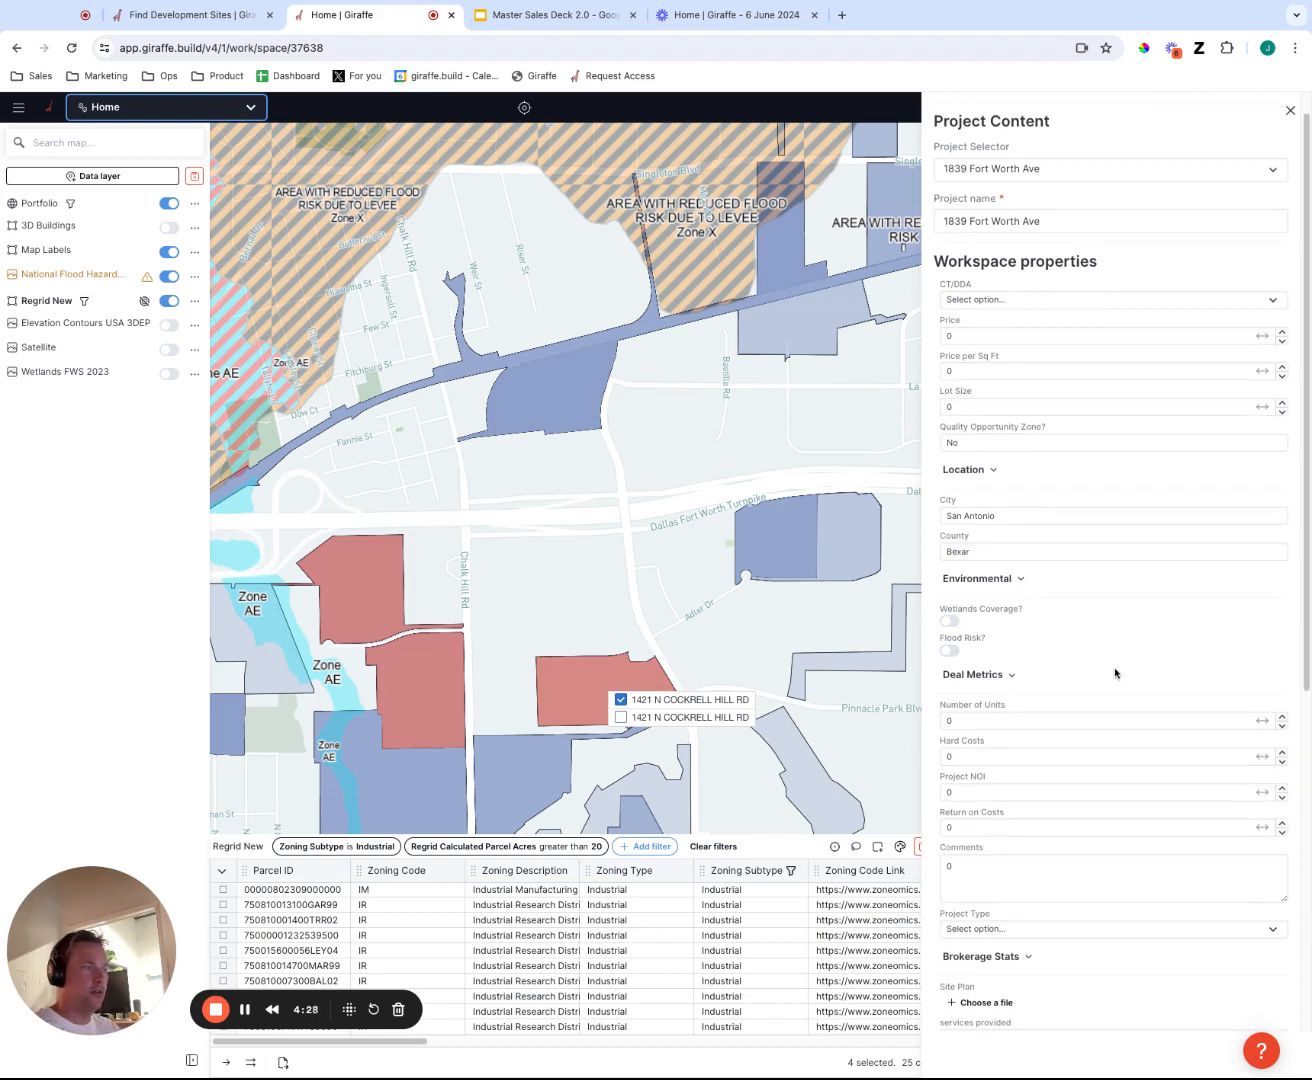
scroll(1029, 463, up, 1)
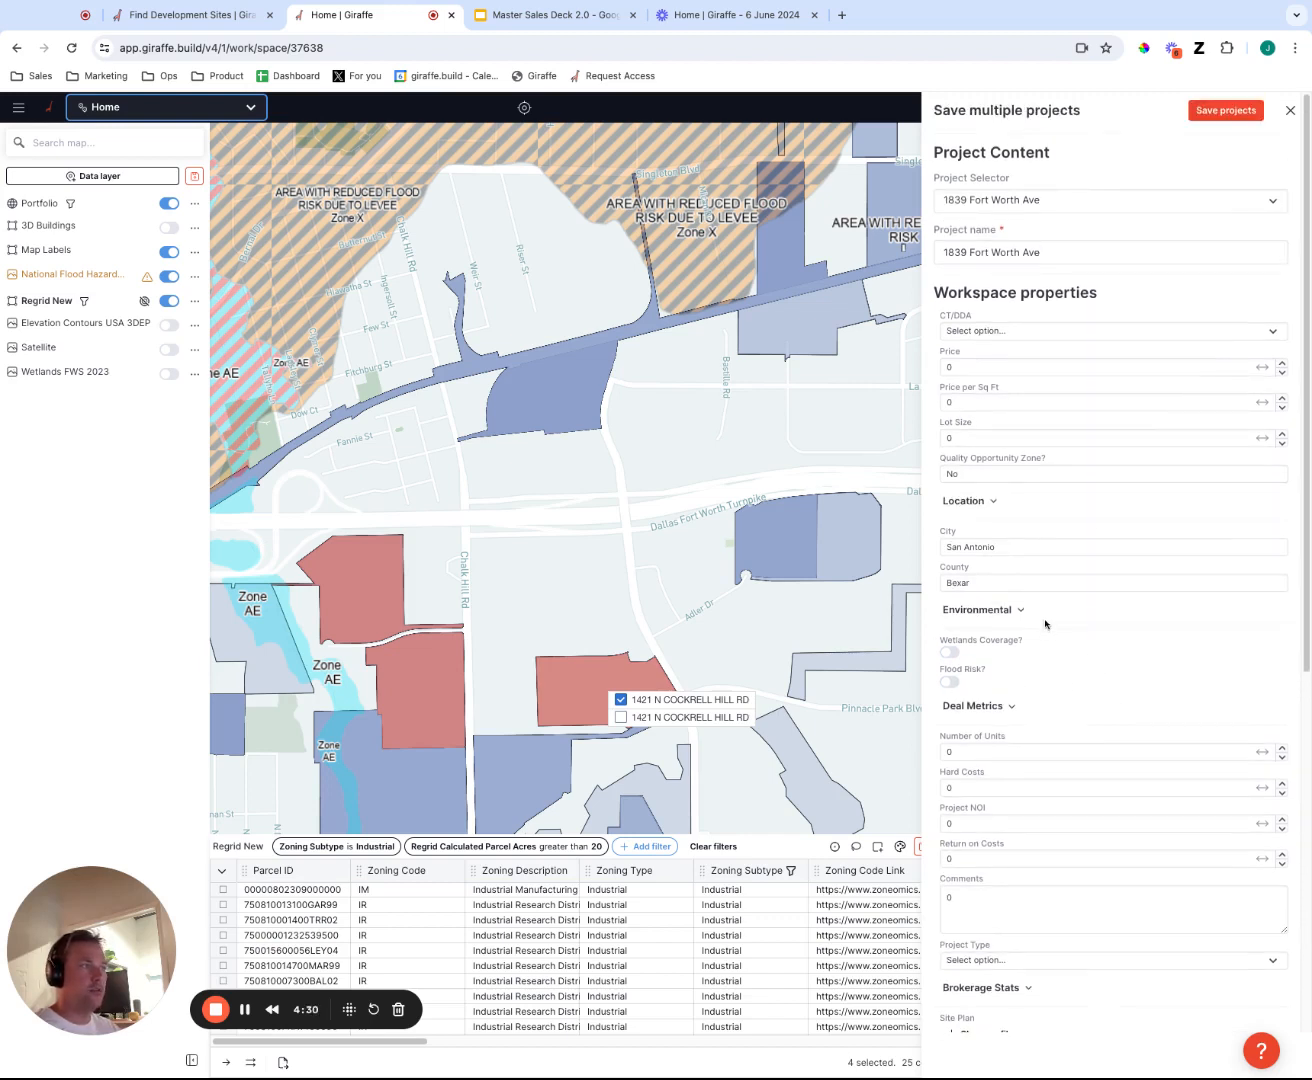
click(1226, 109)
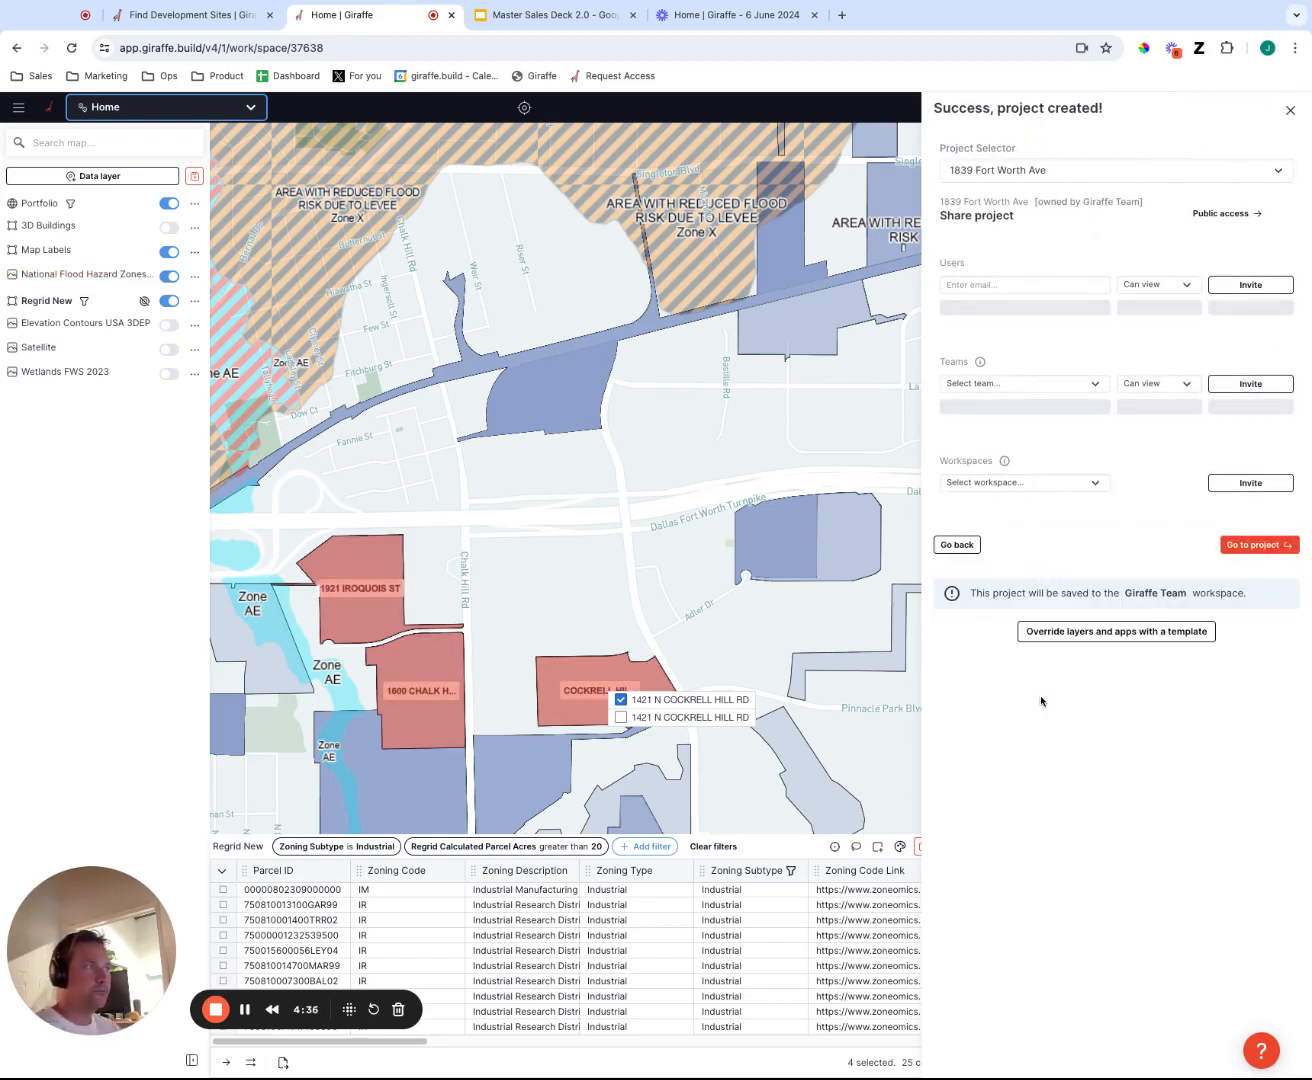
Invite a colleague by e-mail to the first saved project with Can edit permission and leave the sharing form.
click(1046, 283)
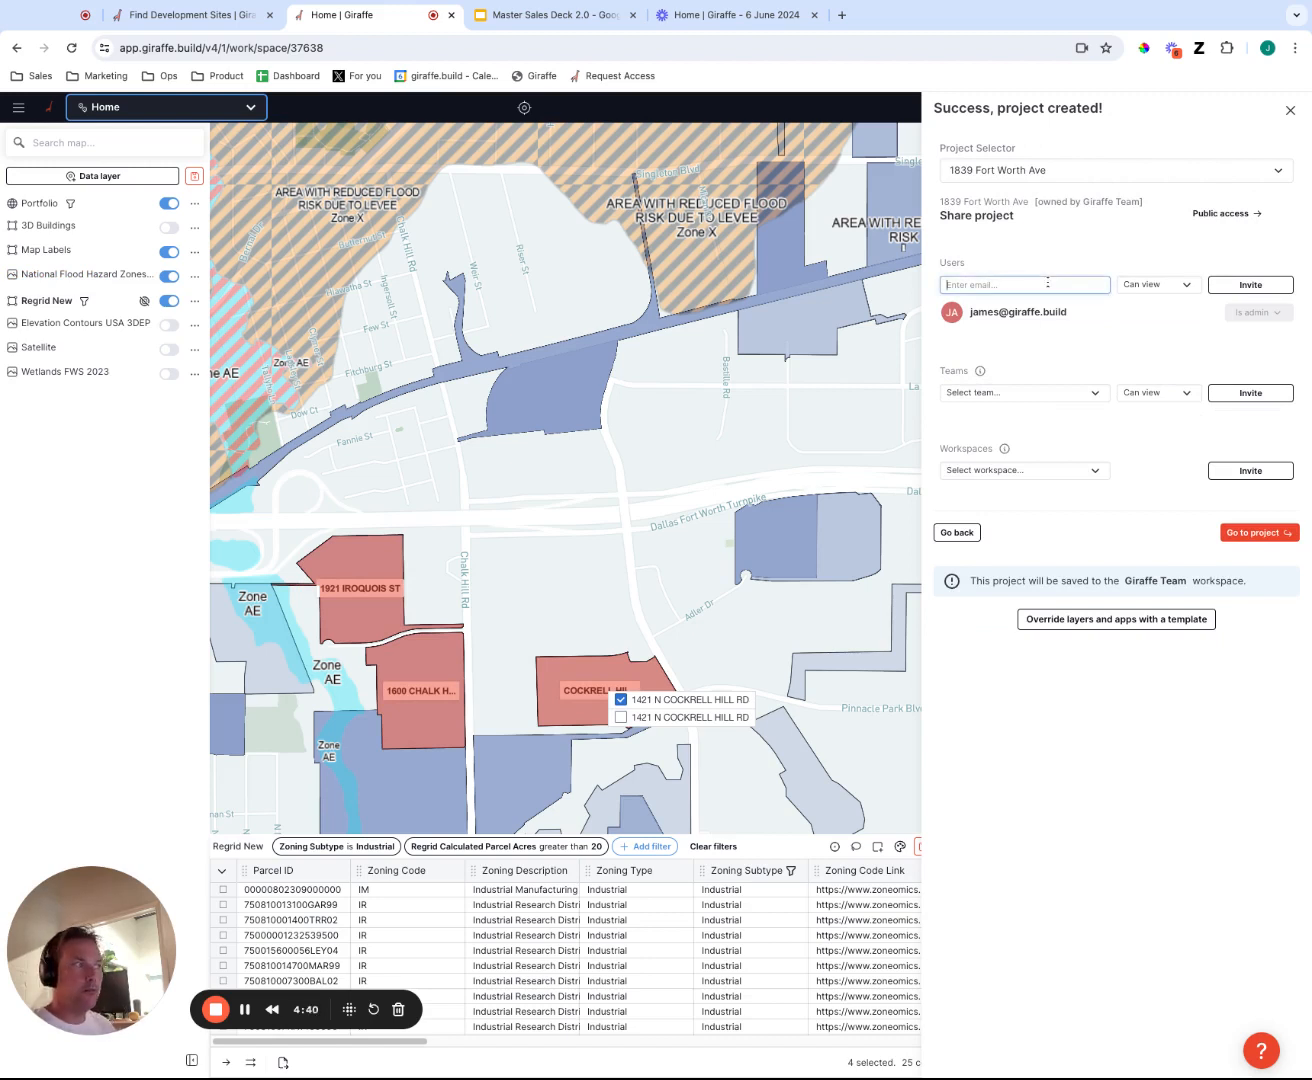
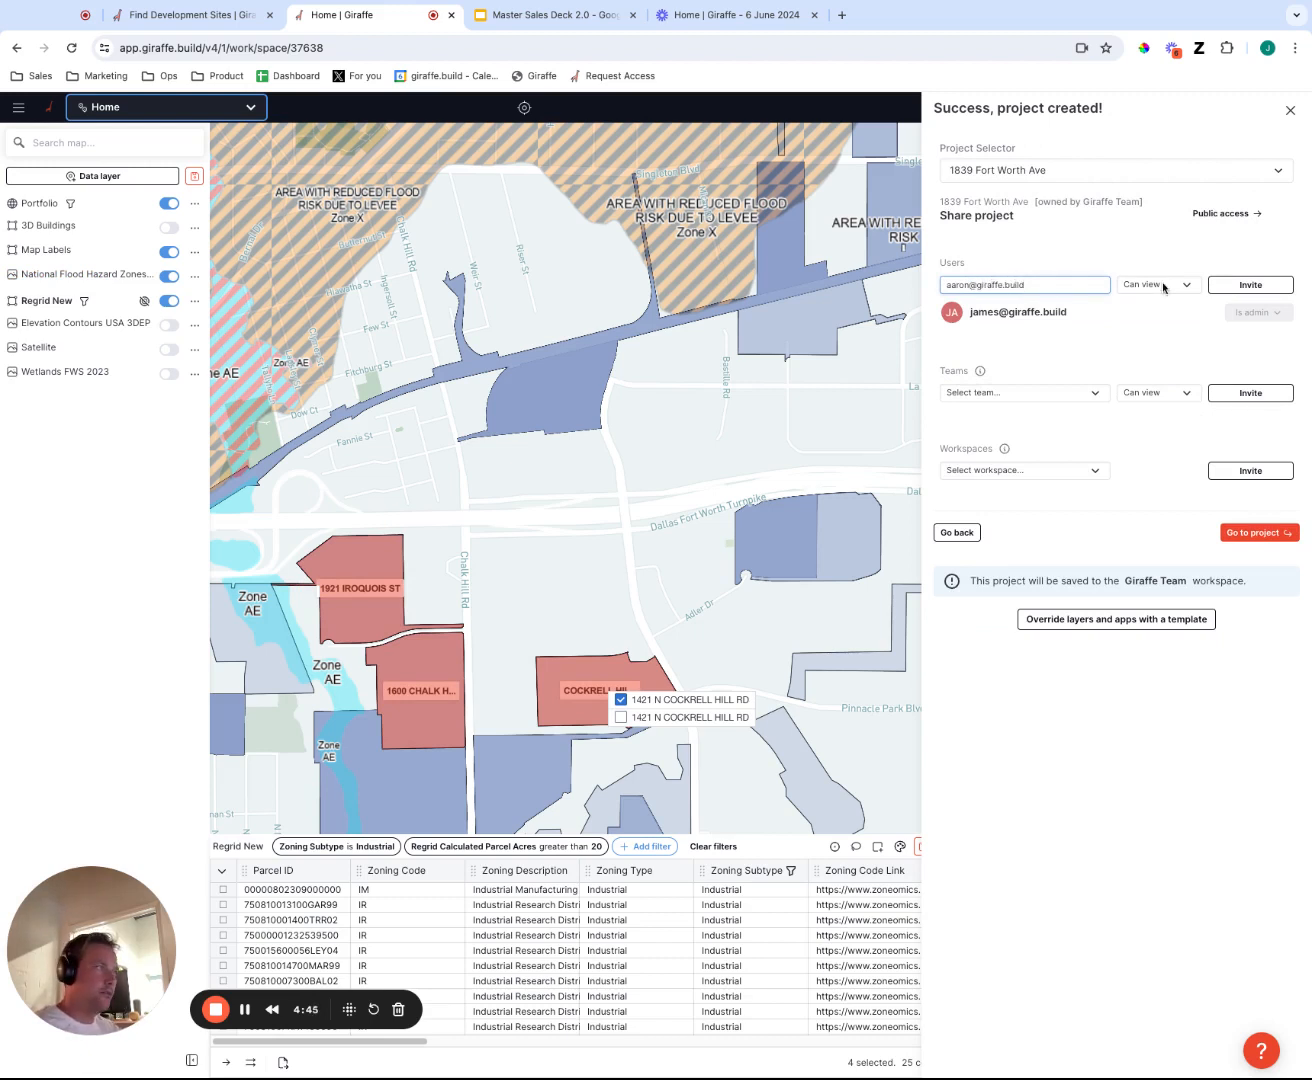
key(Tab)
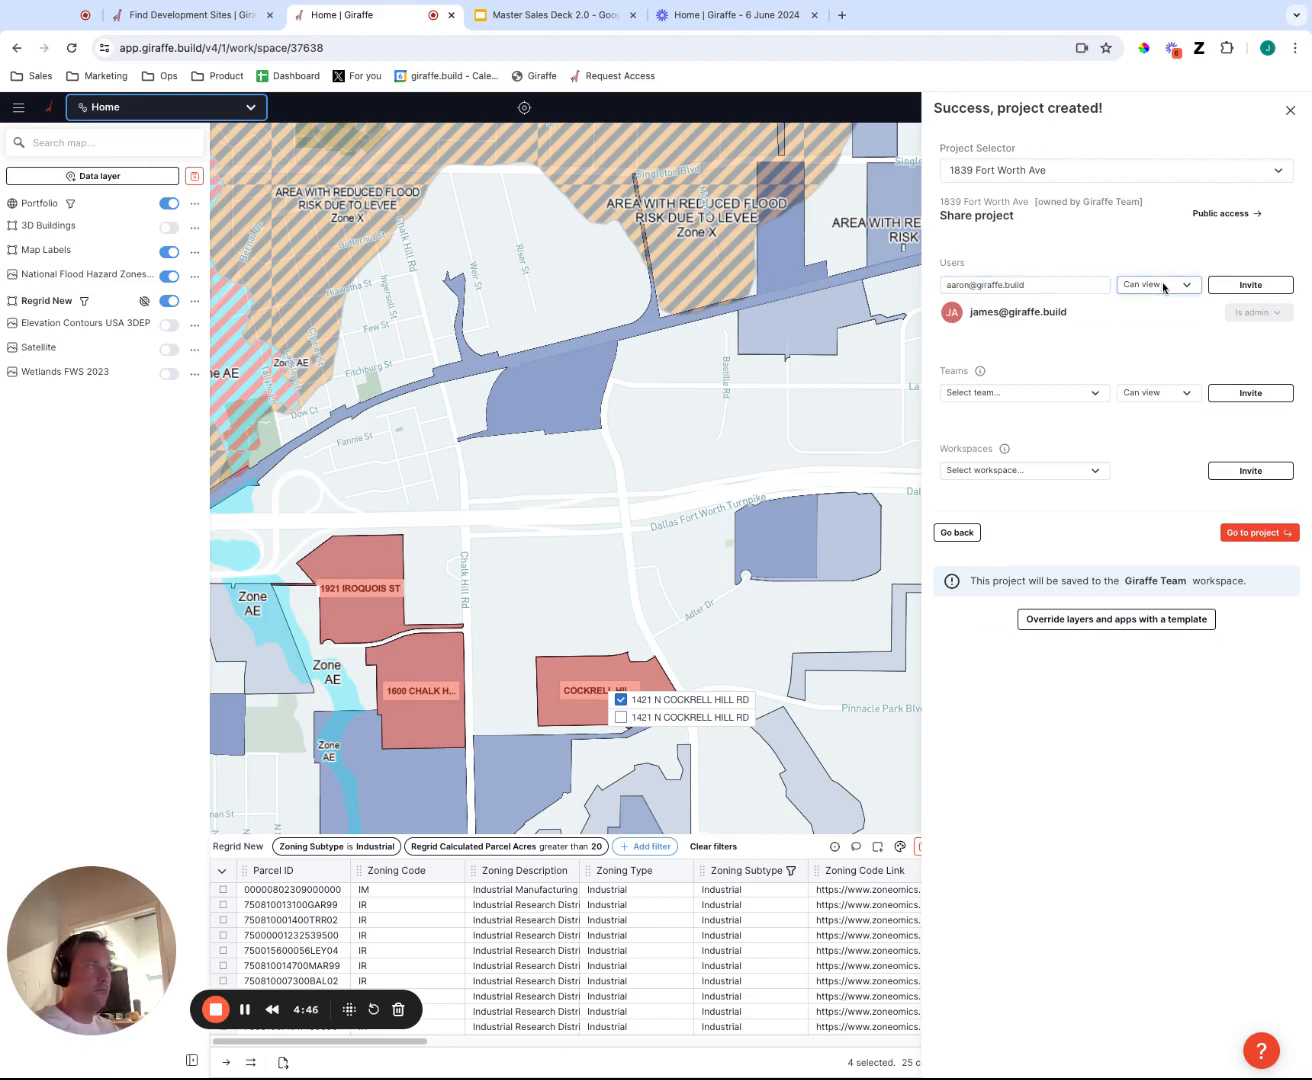
key(Down)
click(1242, 286)
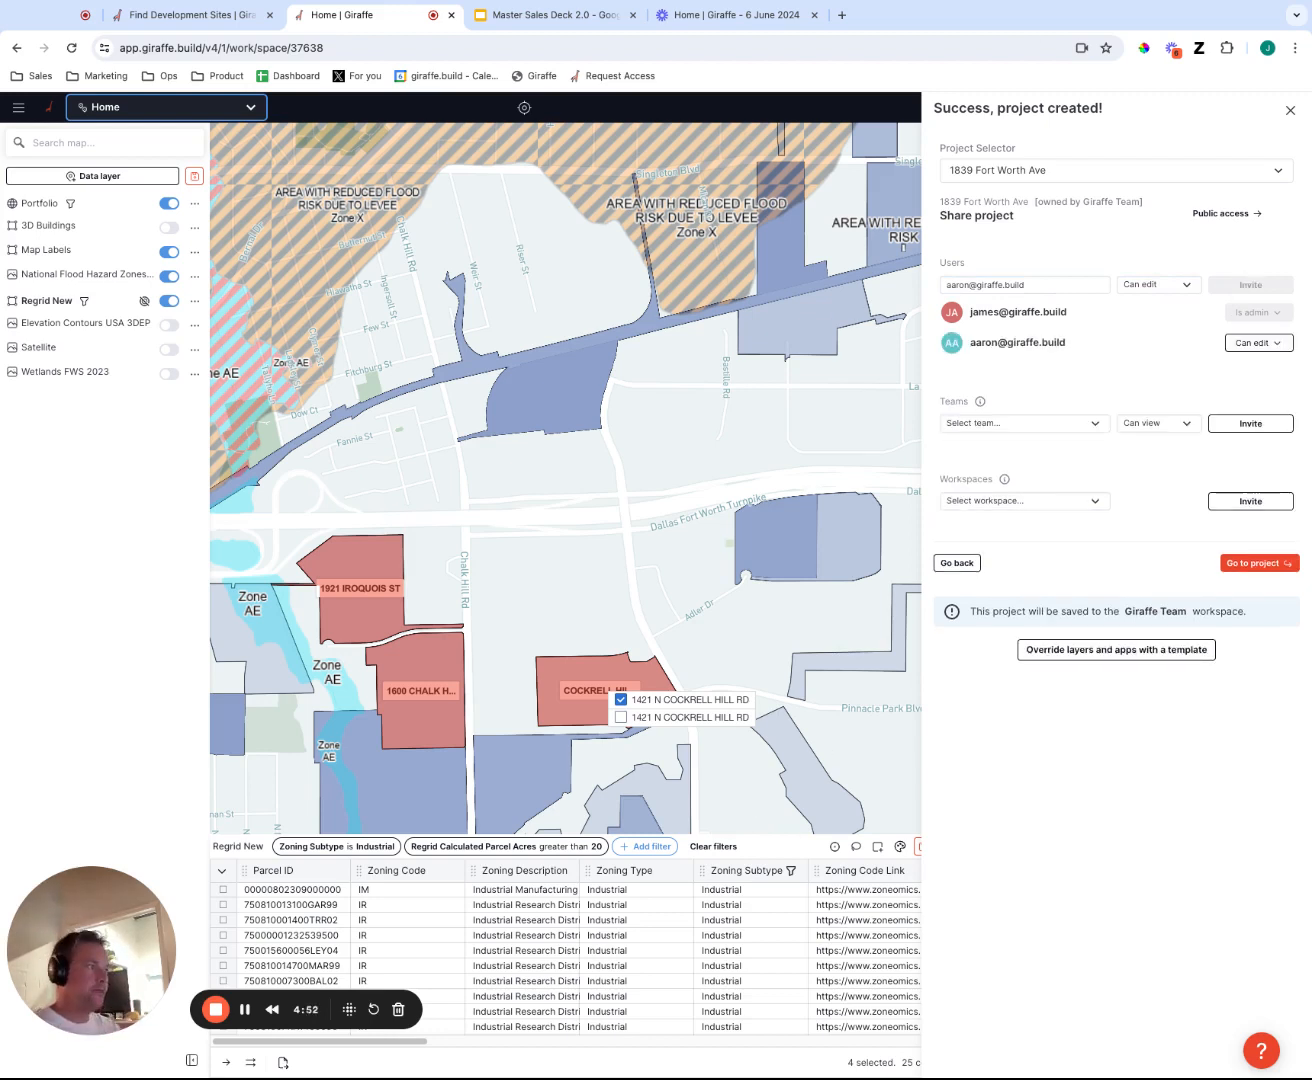
click(1255, 563)
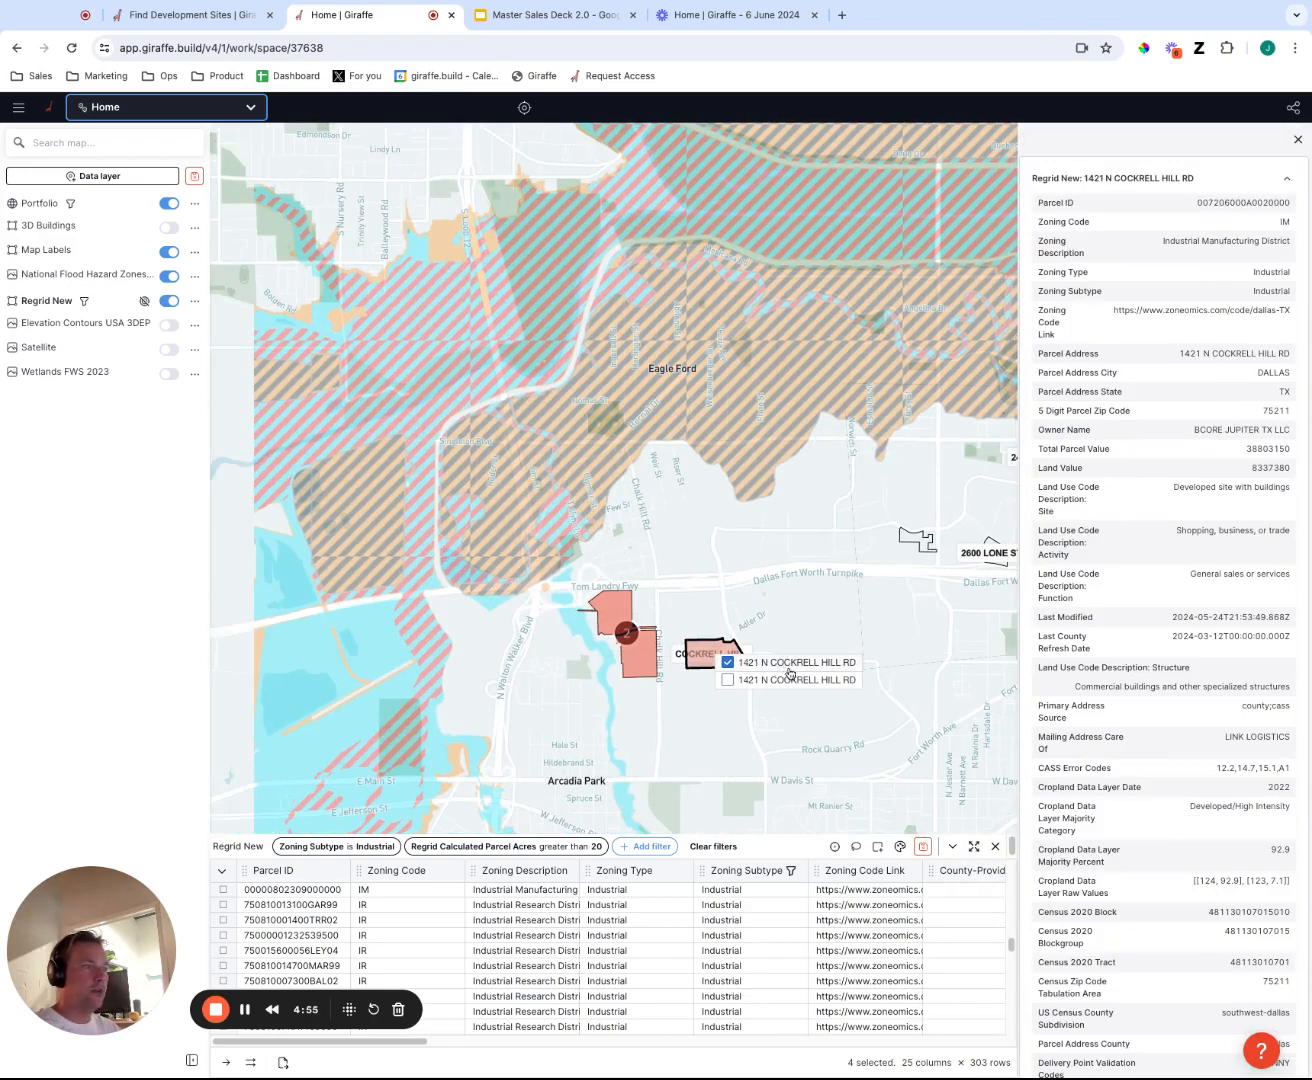
Examine how the portfolio's projects are distributed around Dallas, across Texas and throughout the United States.
click(897, 703)
scroll(904, 695, down, 5)
drag(904, 695, 754, 669)
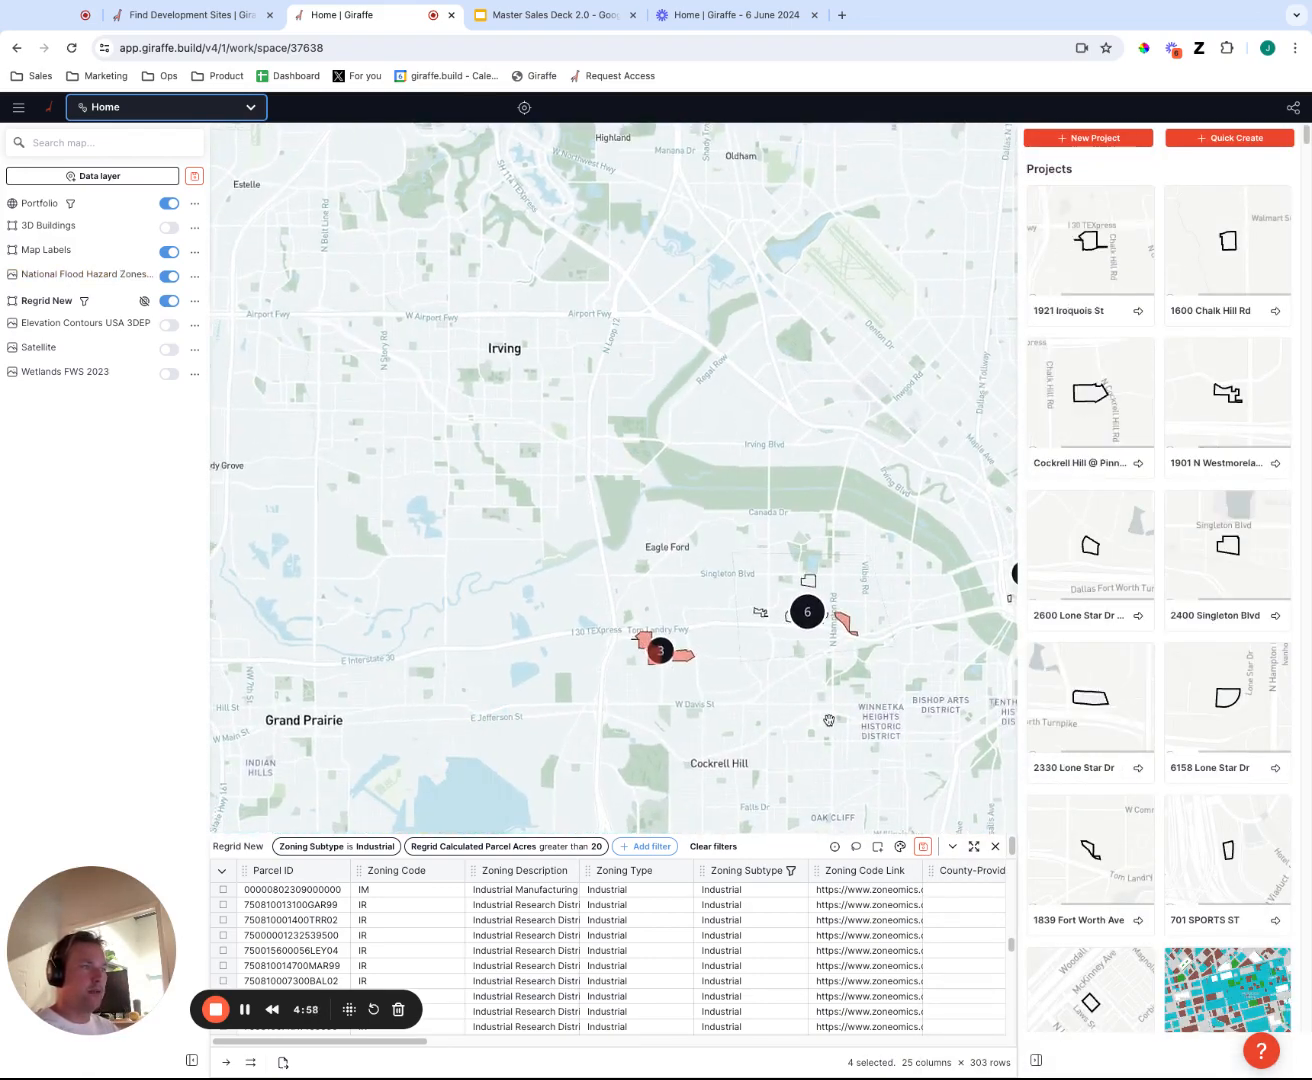
scroll(672, 677, down, 3)
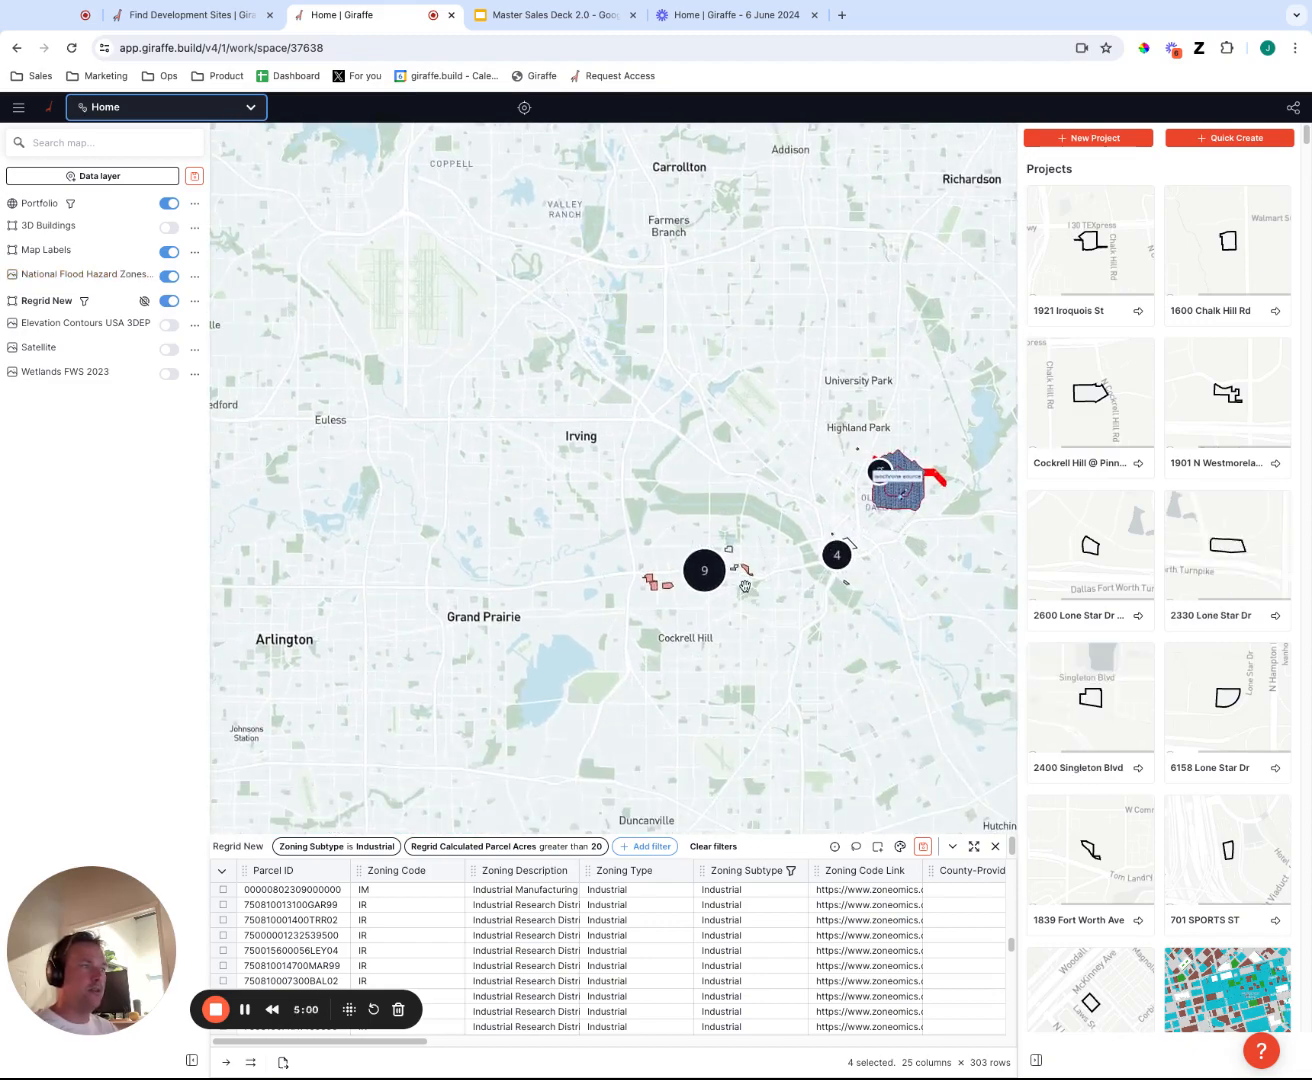
scroll(704, 551, down, 10)
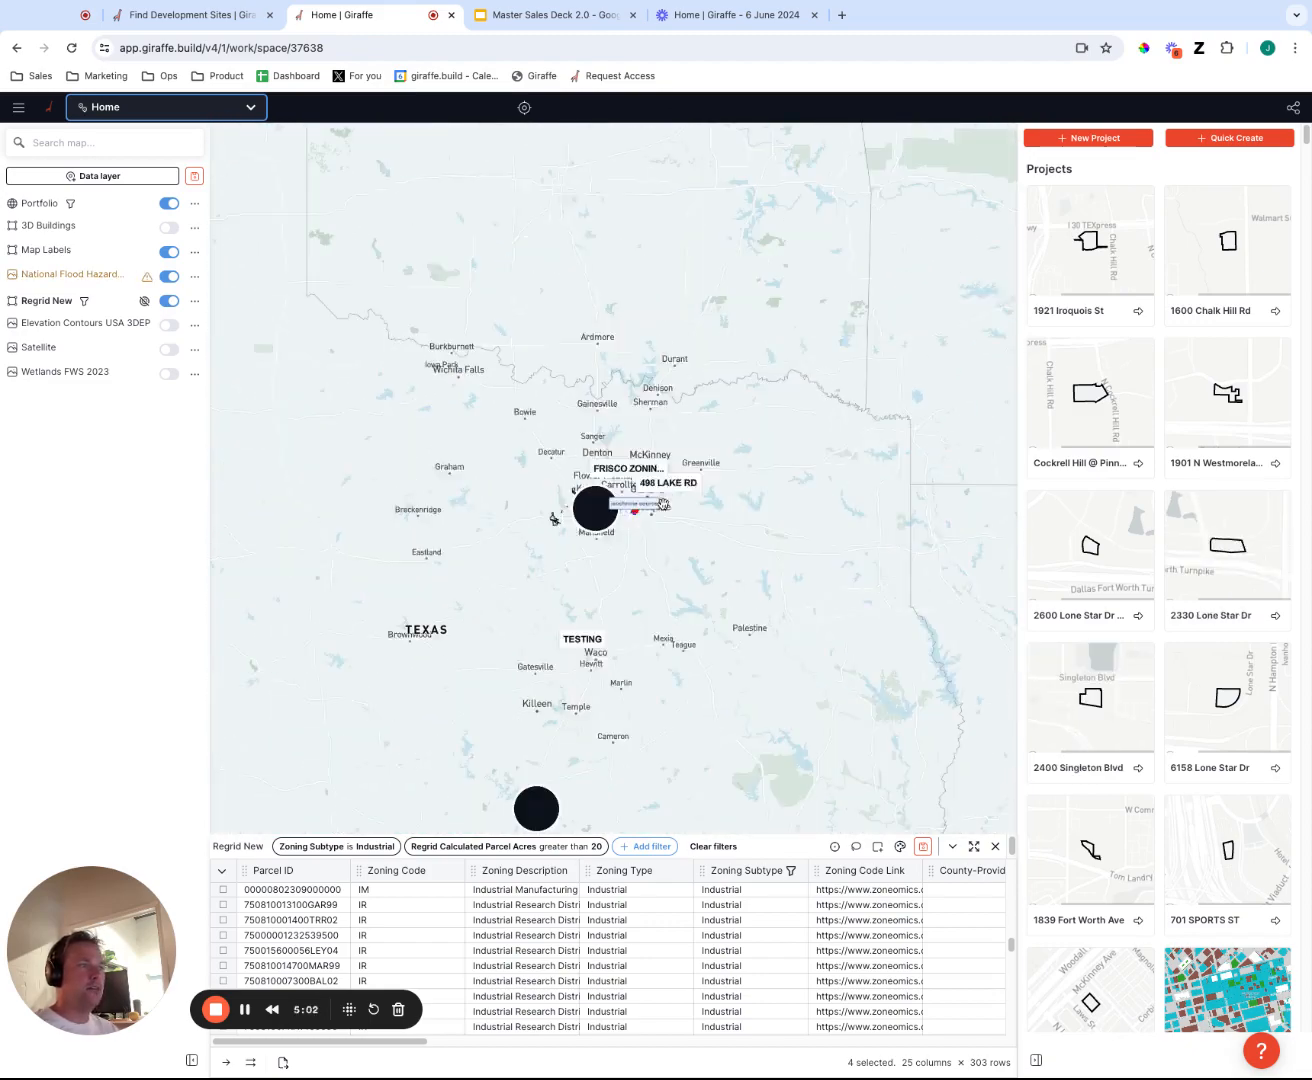
scroll(500, 679, down, 6)
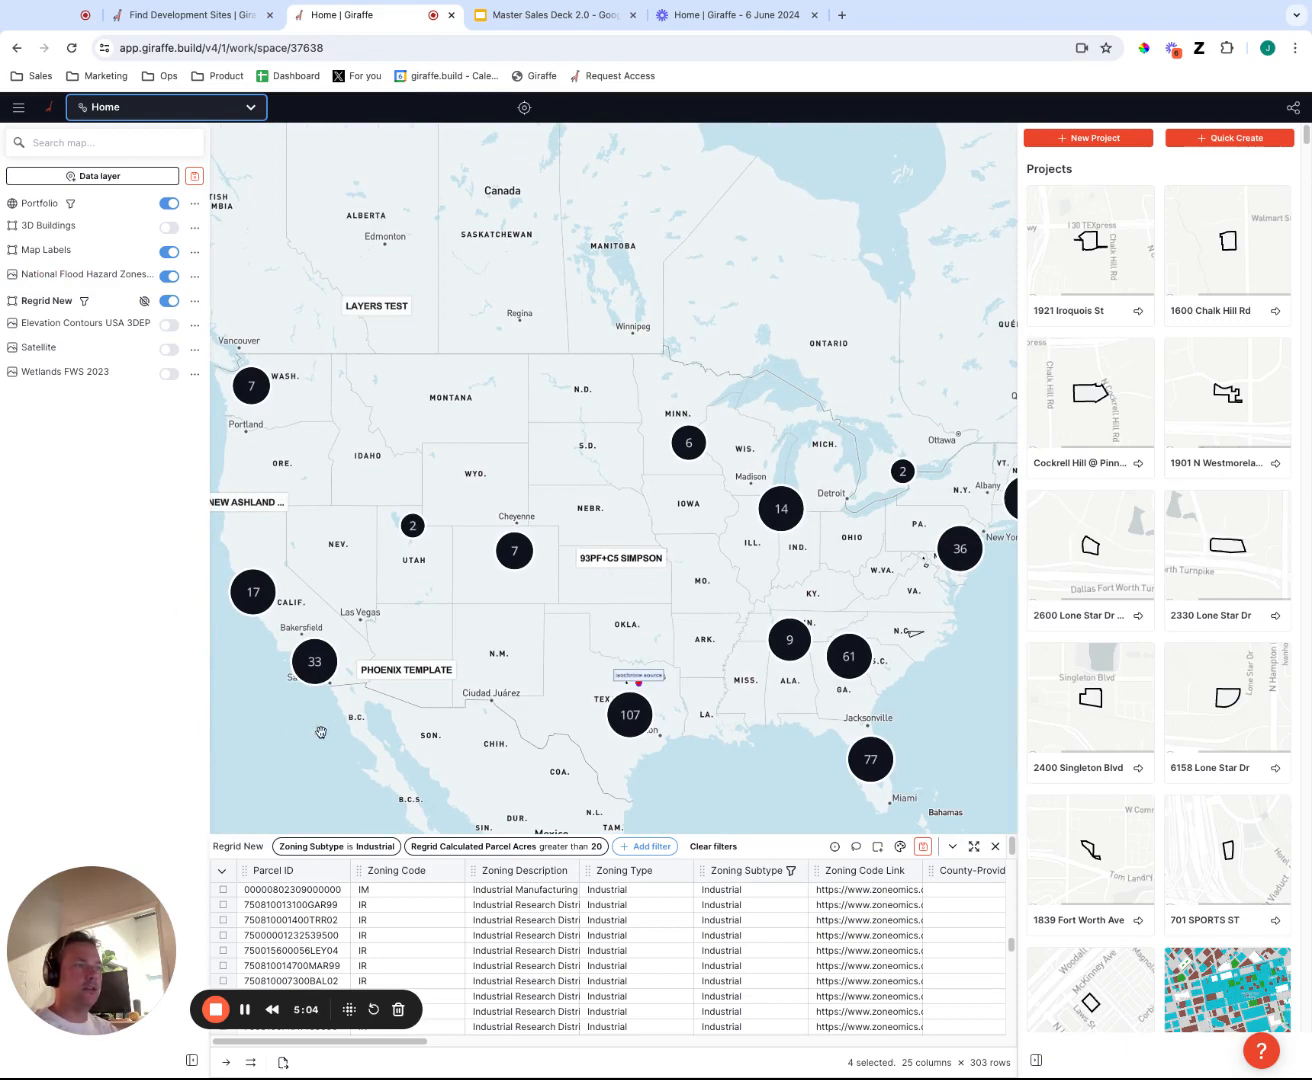